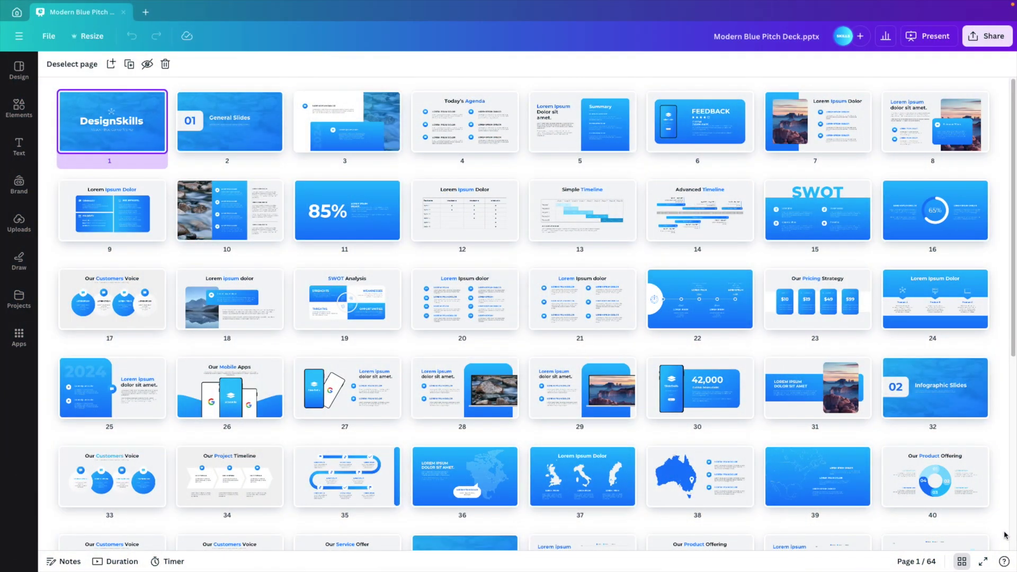
Scroll down through the 64-slide Modern Blue Pitch Deck grid view.
scroll(1005, 536, "down", 2)
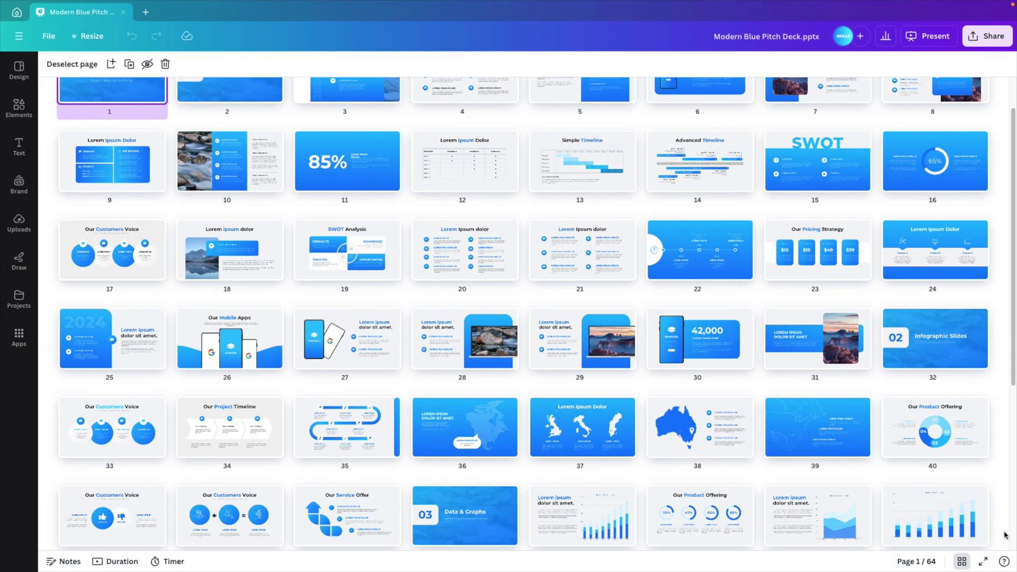
scroll(1005, 535, "down", 2)
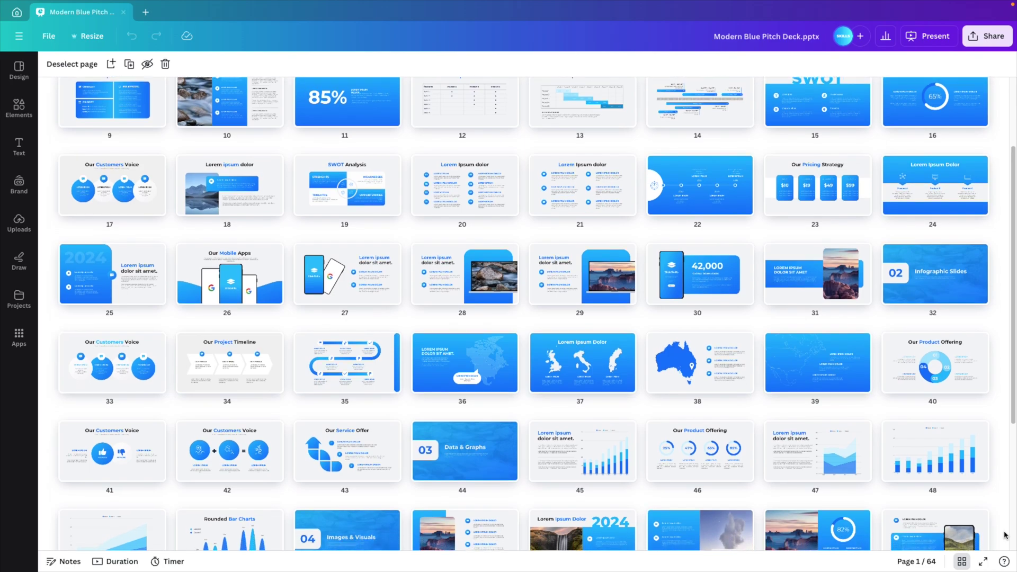
scroll(1005, 535, "down", 2)
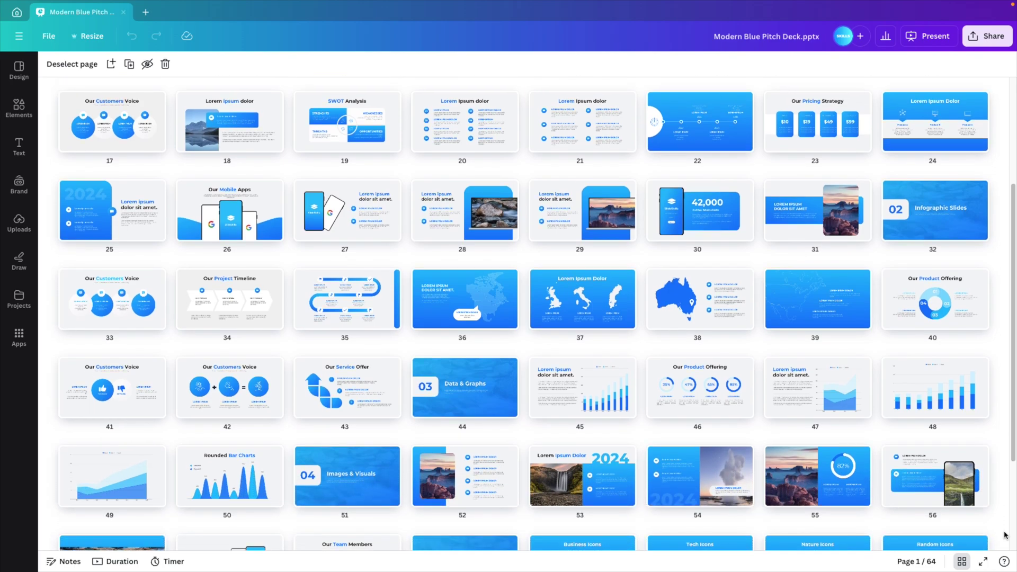
scroll(1005, 535, "down", 2)
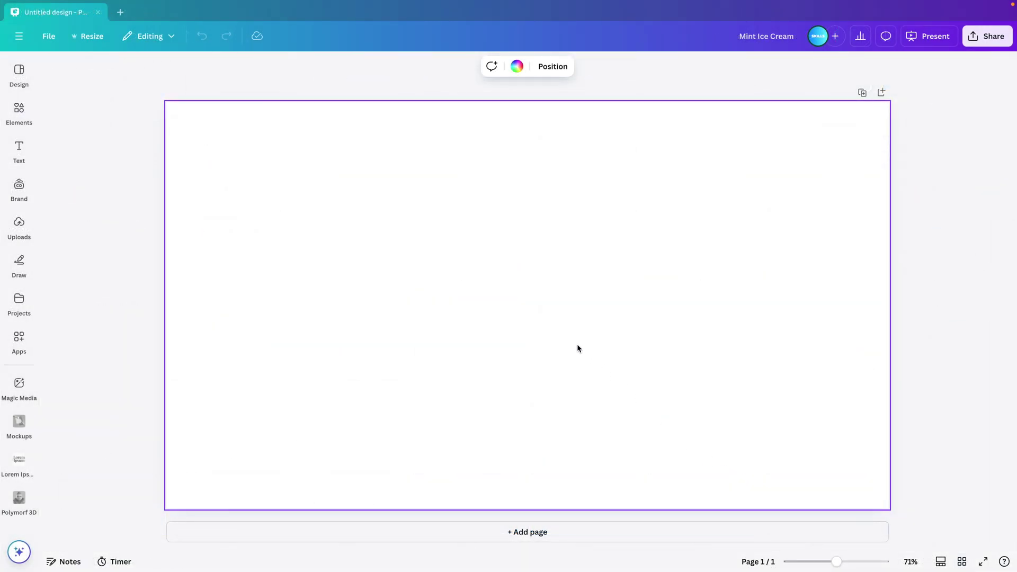
Give the page background a radial gradient with its colour stops swapped.
left_click(517, 67)
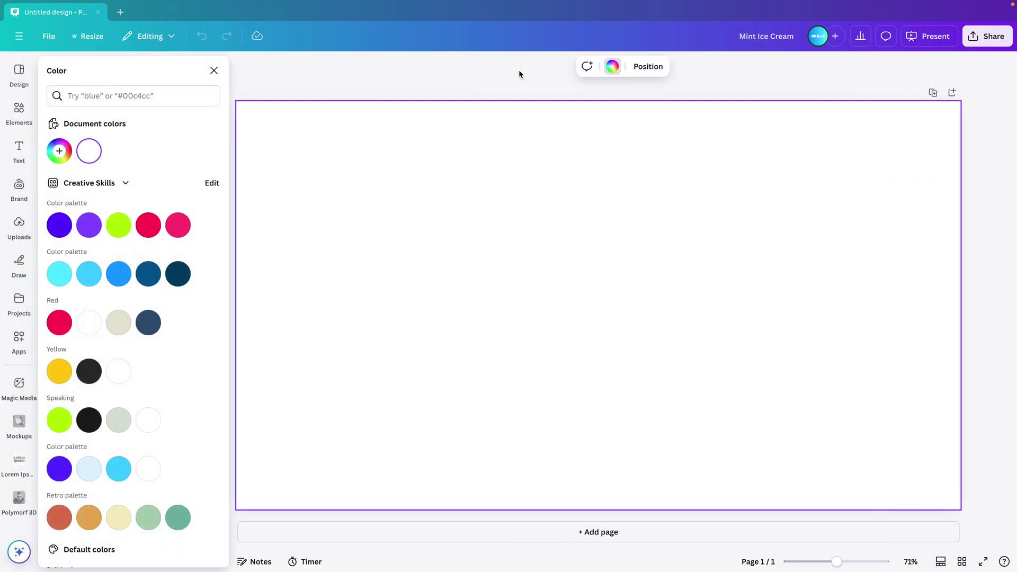
scroll(168, 259, "down", 5)
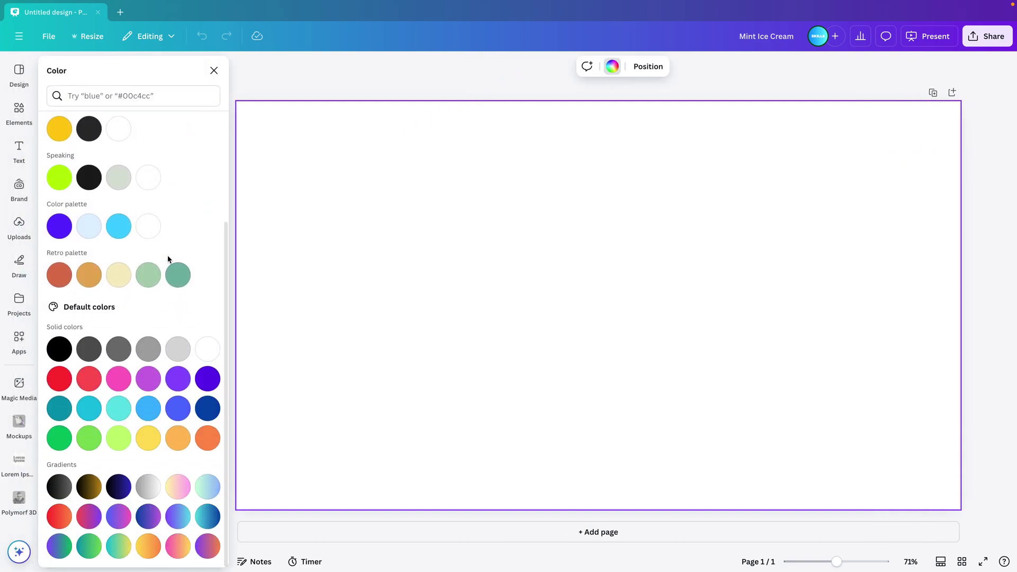
left_click(89, 547)
scroll(140, 464, "up", 5)
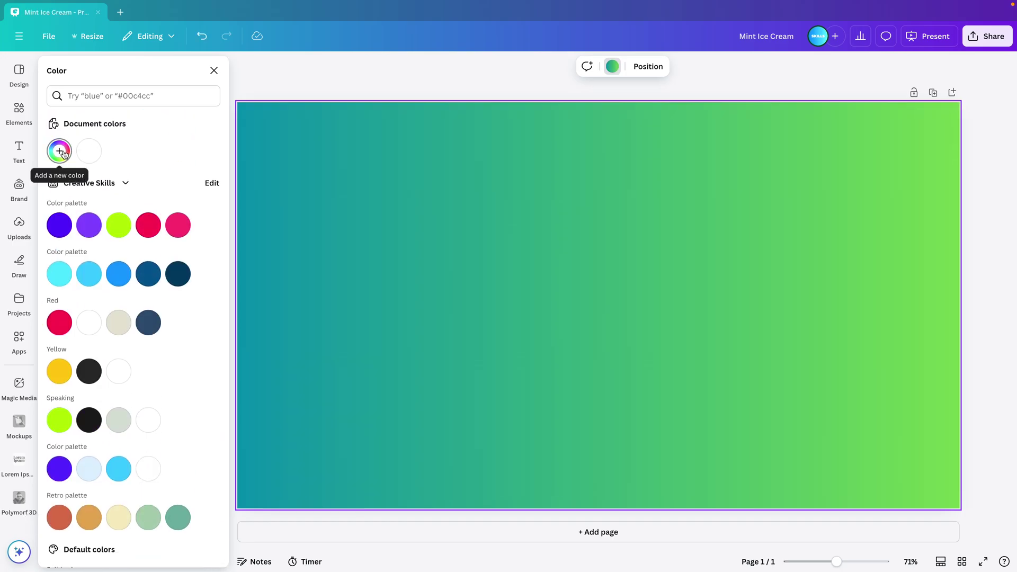
left_click(59, 151)
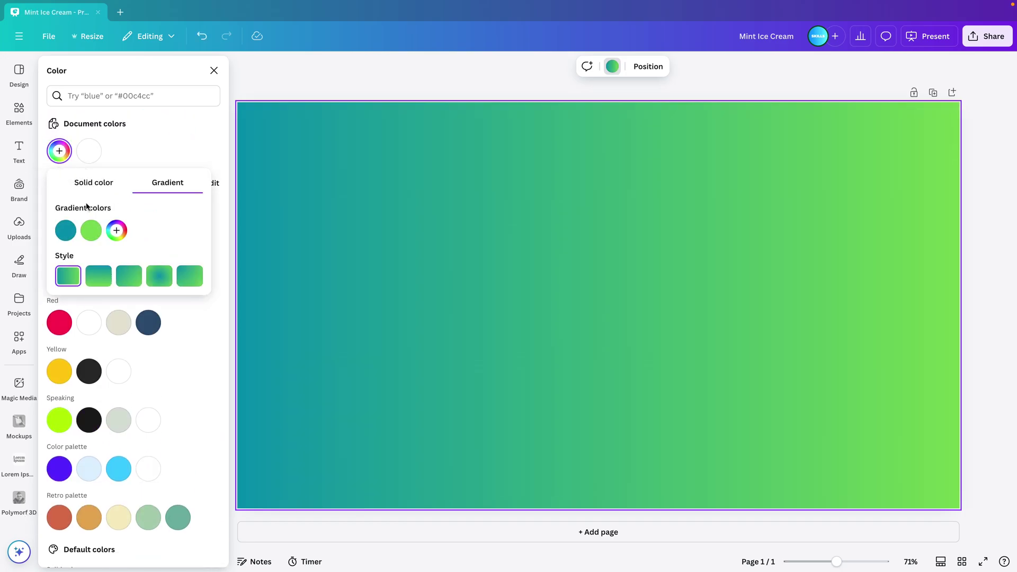
left_click(159, 285)
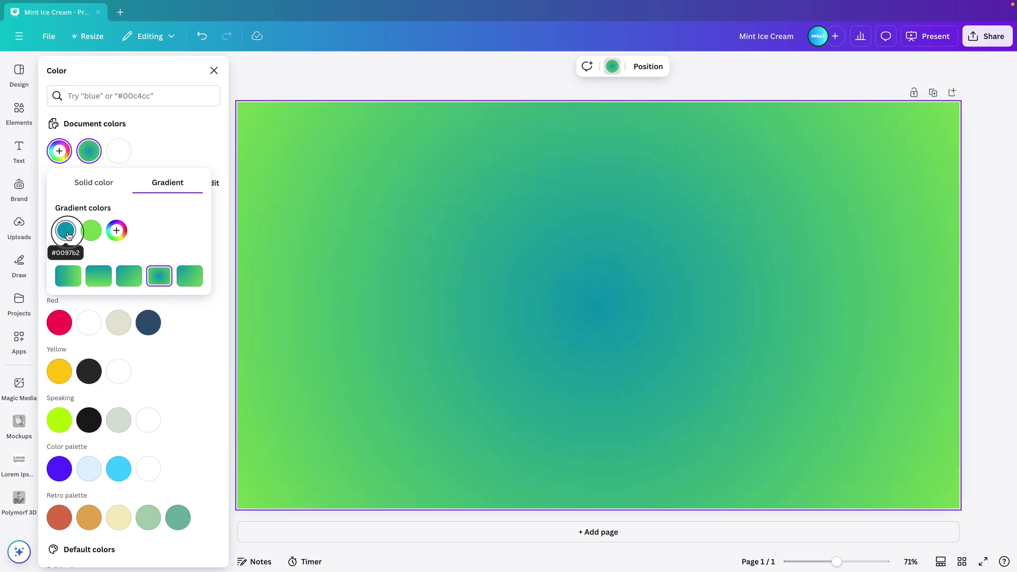
left_click_drag(65, 233, 110, 232)
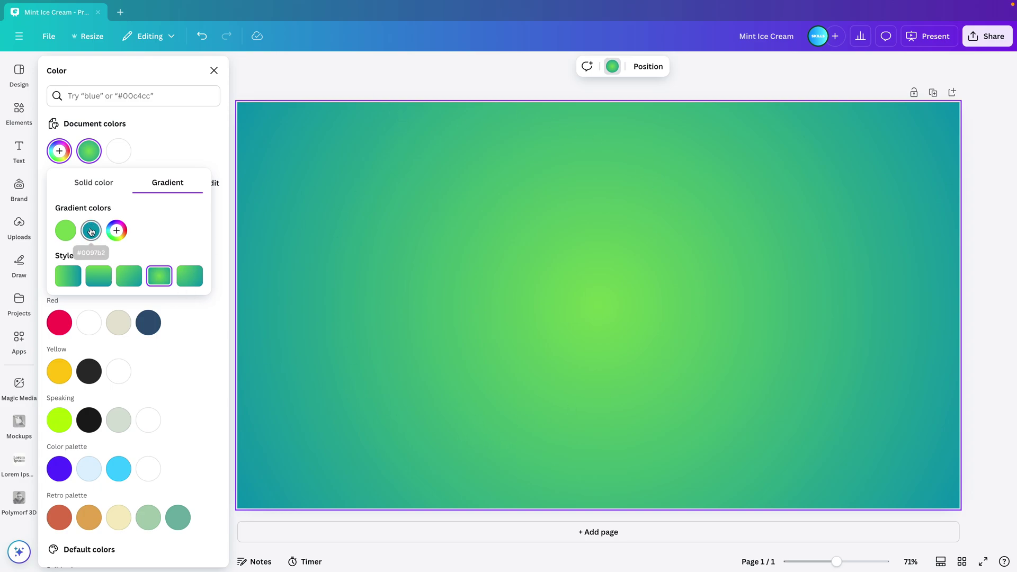
Set the gradient colours to #A5EB75 at the centre and #117430 at the edges.
left_click(66, 231)
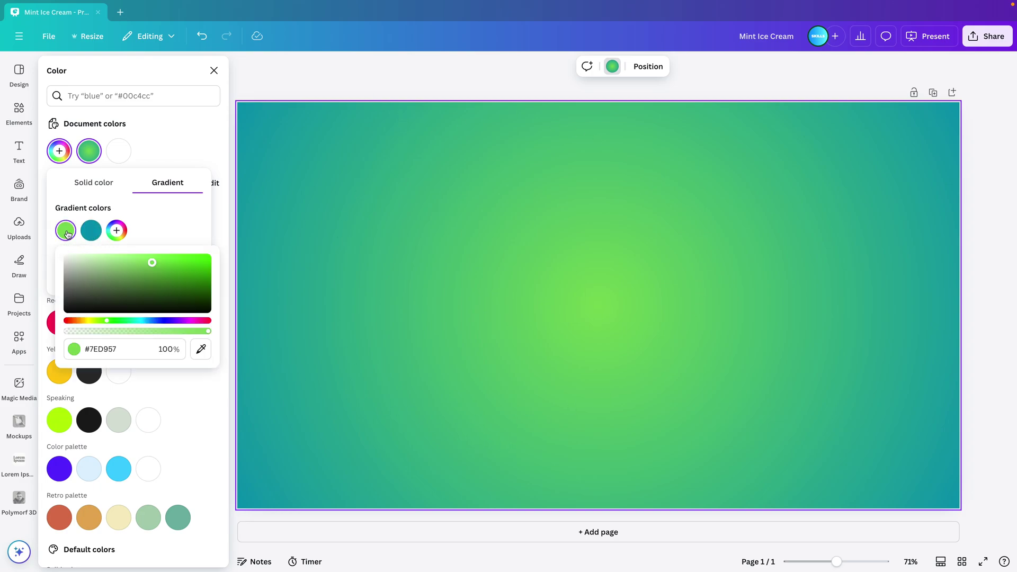
left_click(118, 354)
type("#A5EB75")
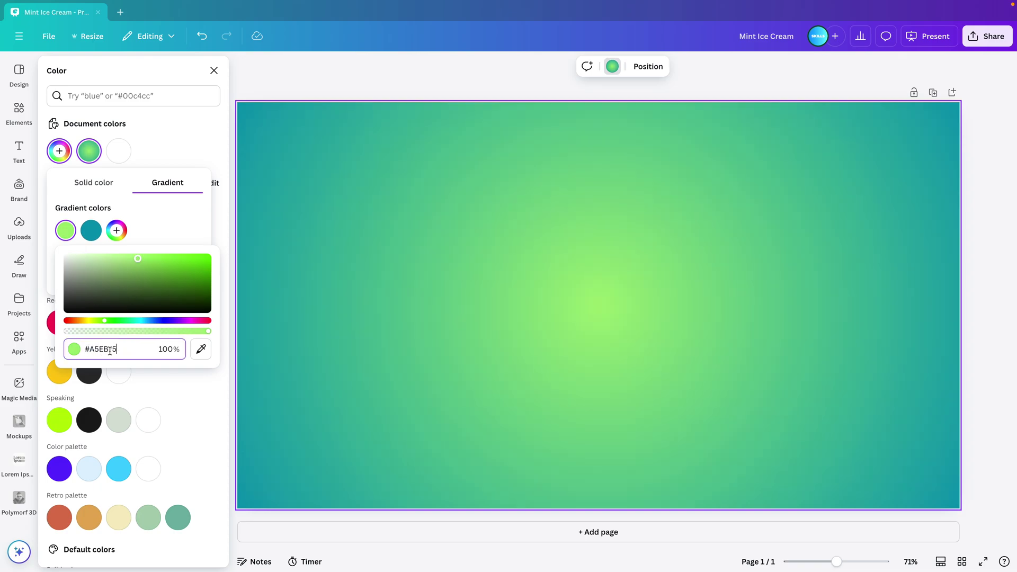
key("Return")
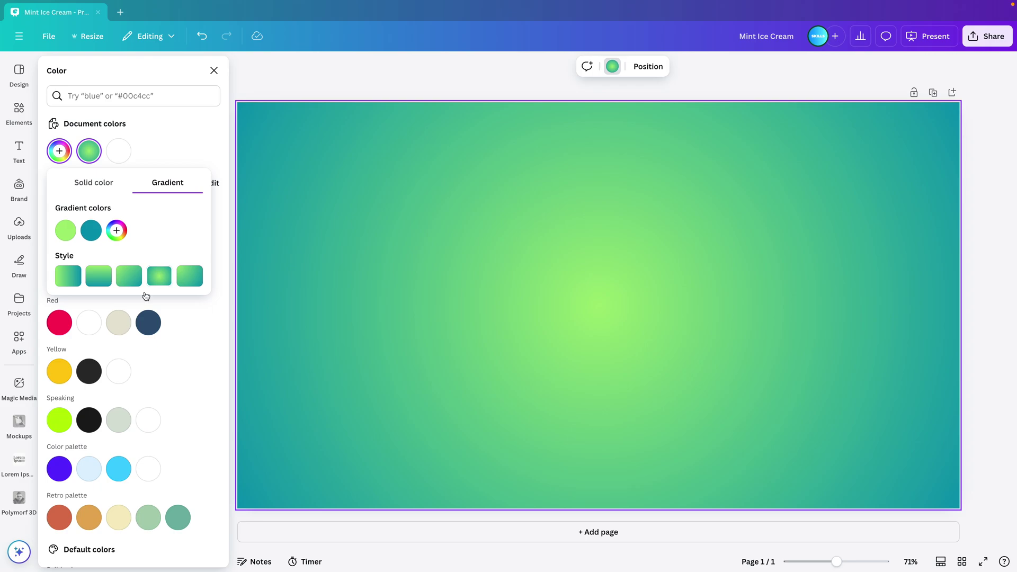
left_click(91, 230)
left_click(130, 345)
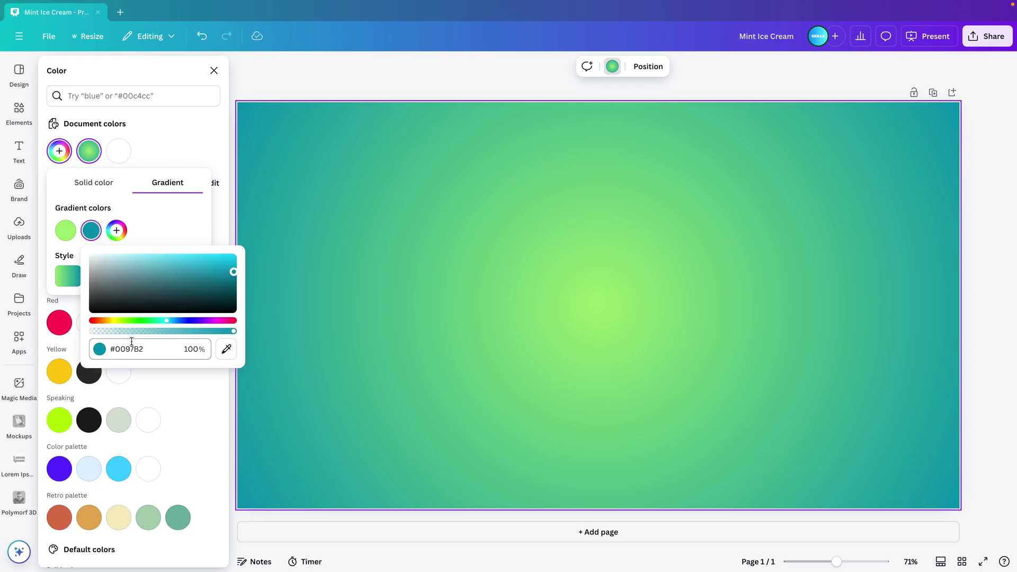
type("#117430")
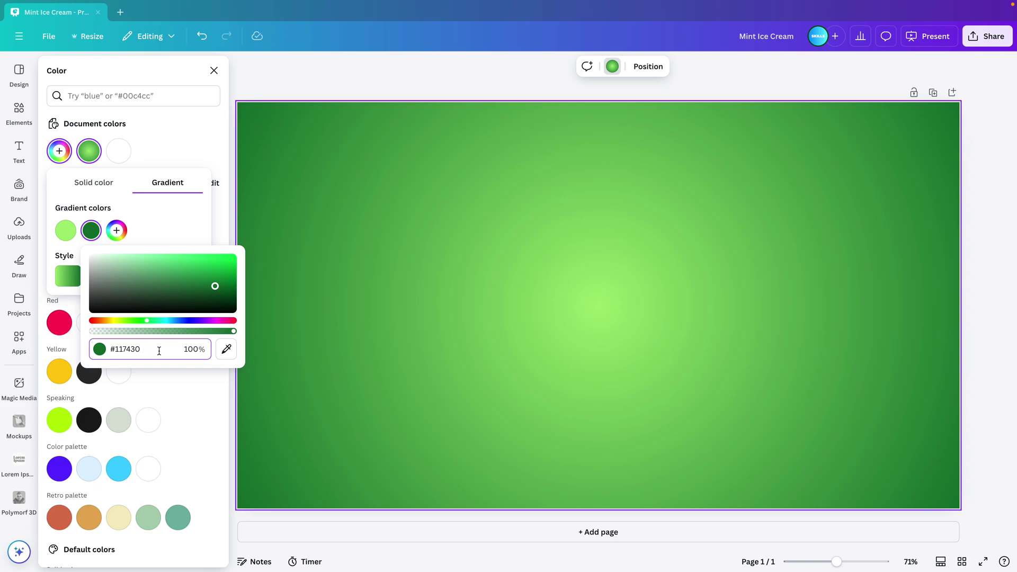
key("Return")
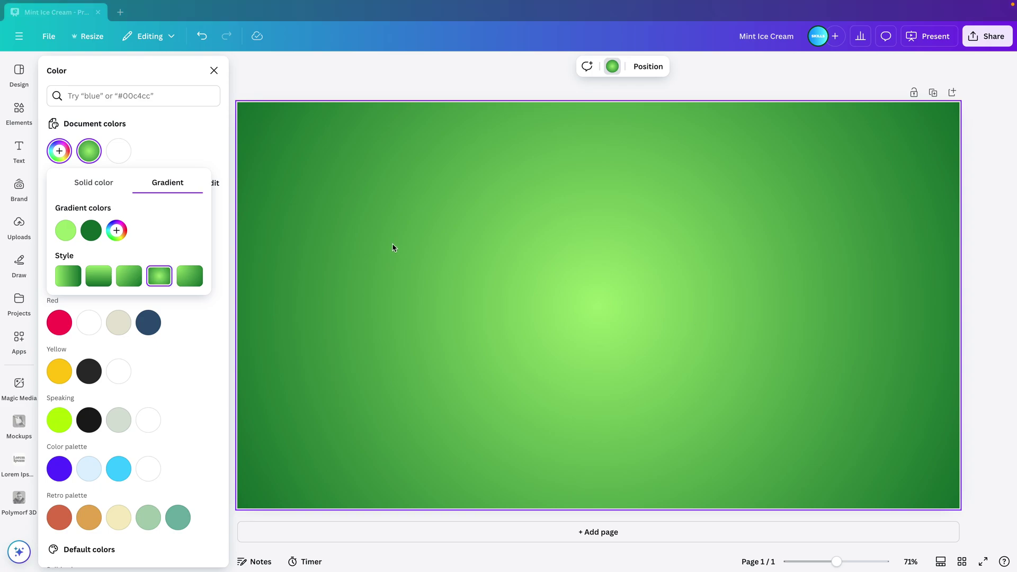
Search Elements photos for 'ice cream' and place the mint chocolate-chip photo, enlarged on the right.
left_click(23, 112)
type("ice cream")
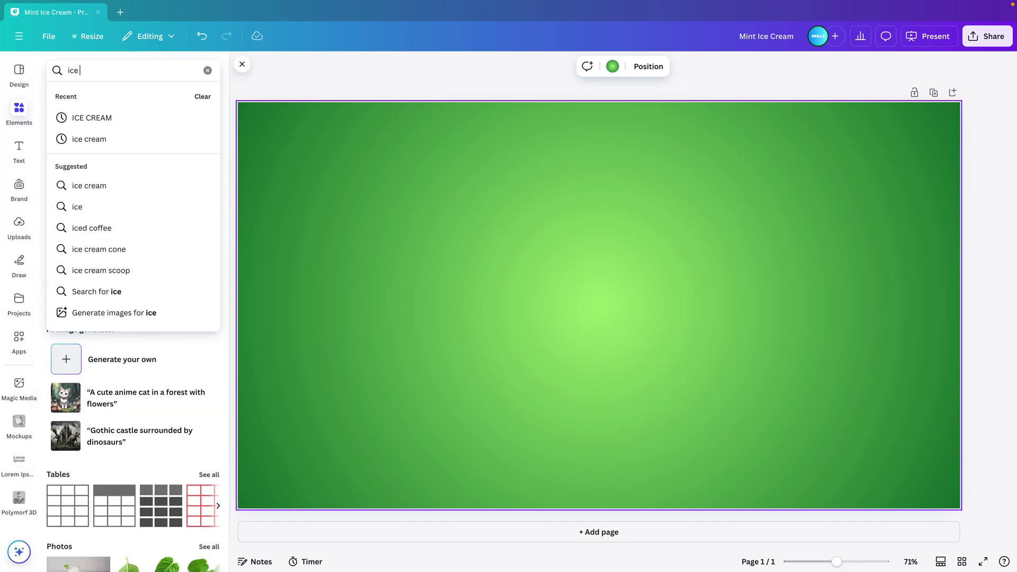
key("Return")
left_click(122, 96)
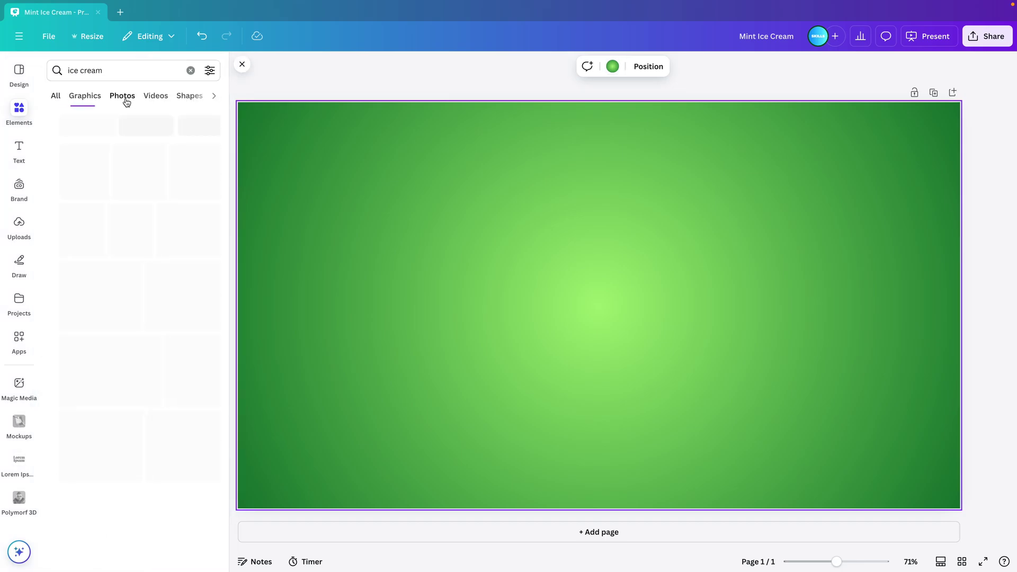
scroll(160, 257, "down", 2)
scroll(160, 257, "down", 2)
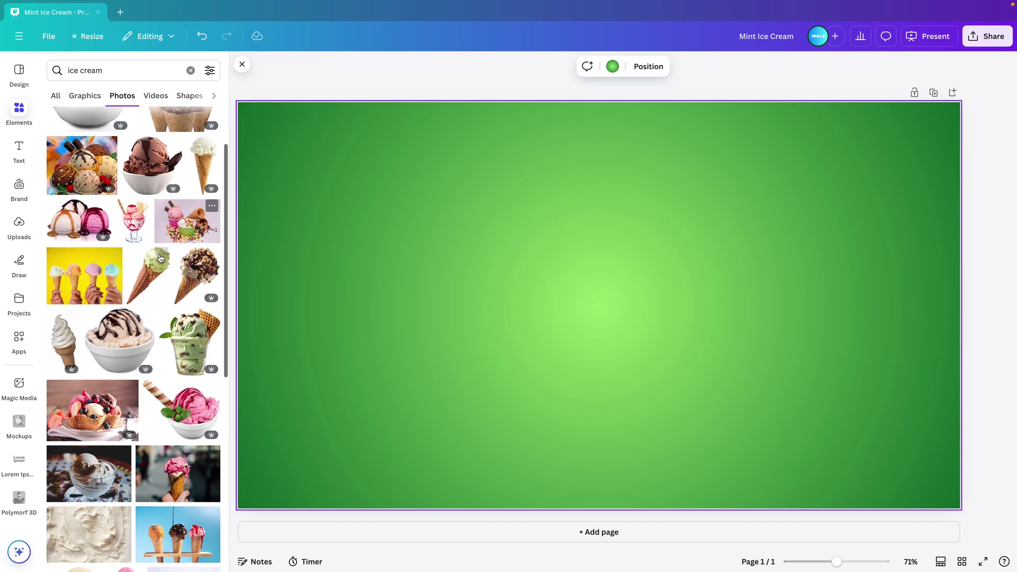
mouse_move(132, 366)
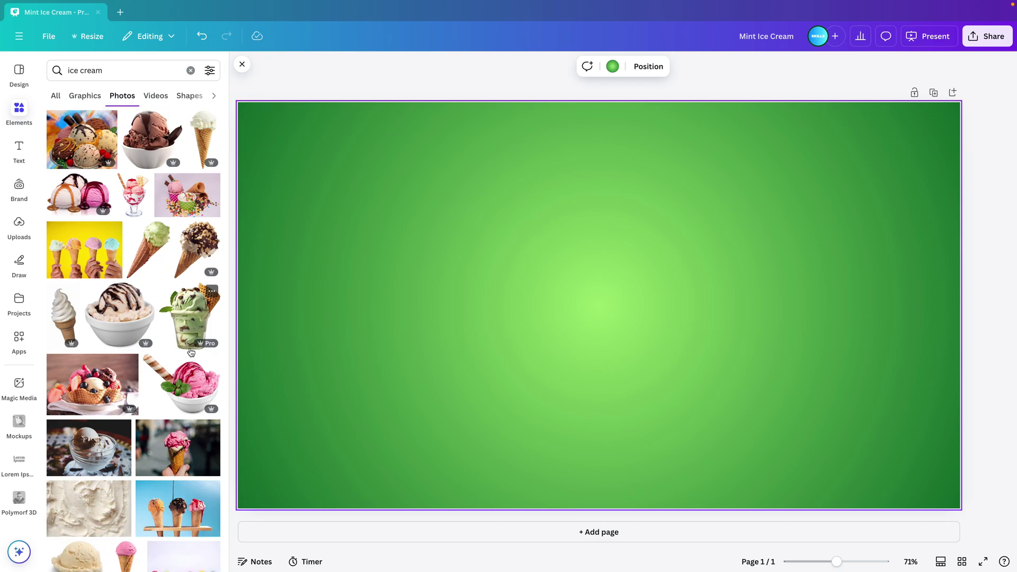
left_click(186, 325)
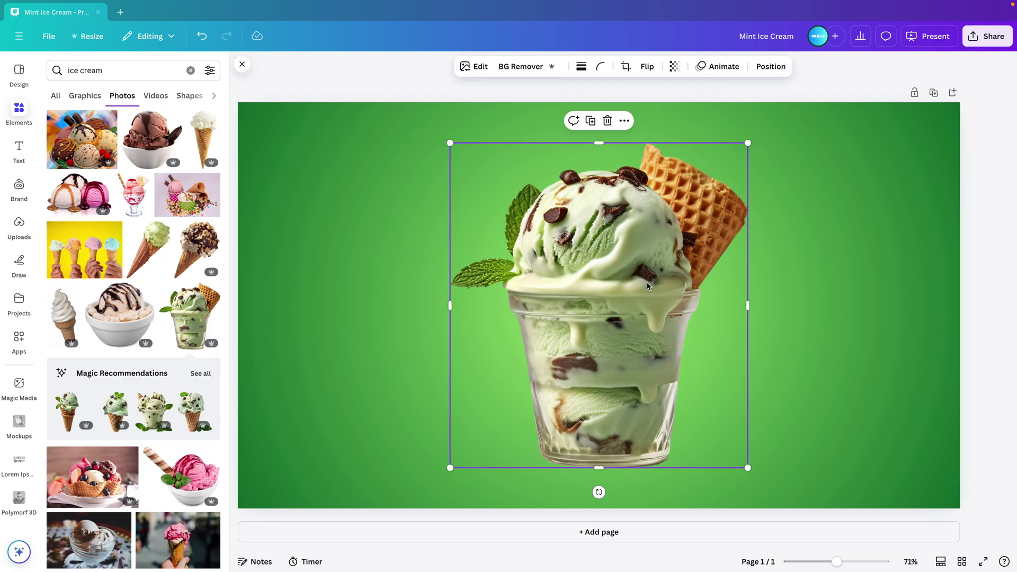
left_click_drag(748, 144, 888, 132)
left_click_drag(779, 259, 809, 256)
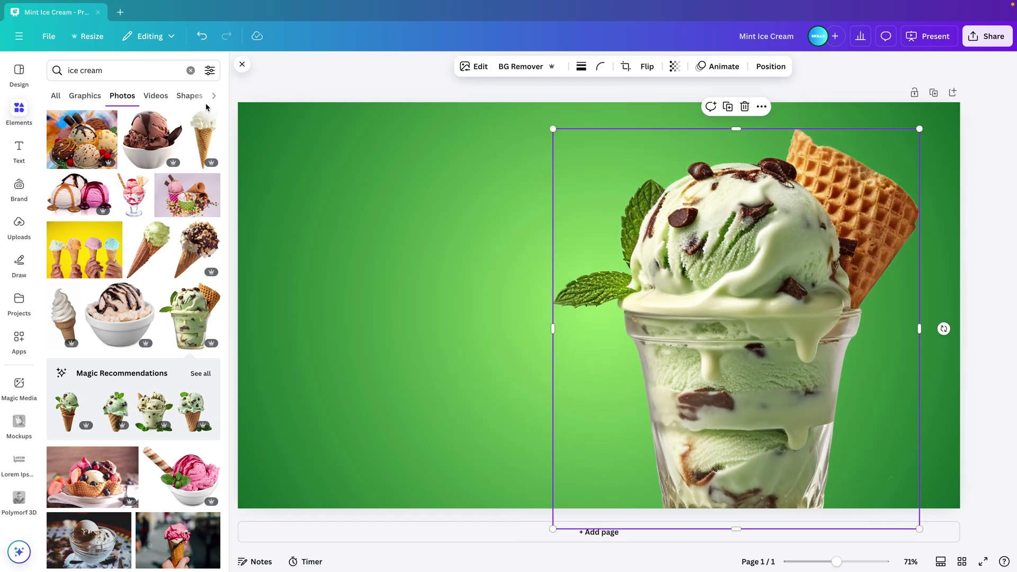
Search photos for 'mint leave' and add a shrunken mint leaves photo at the bottom-right.
left_click(191, 70)
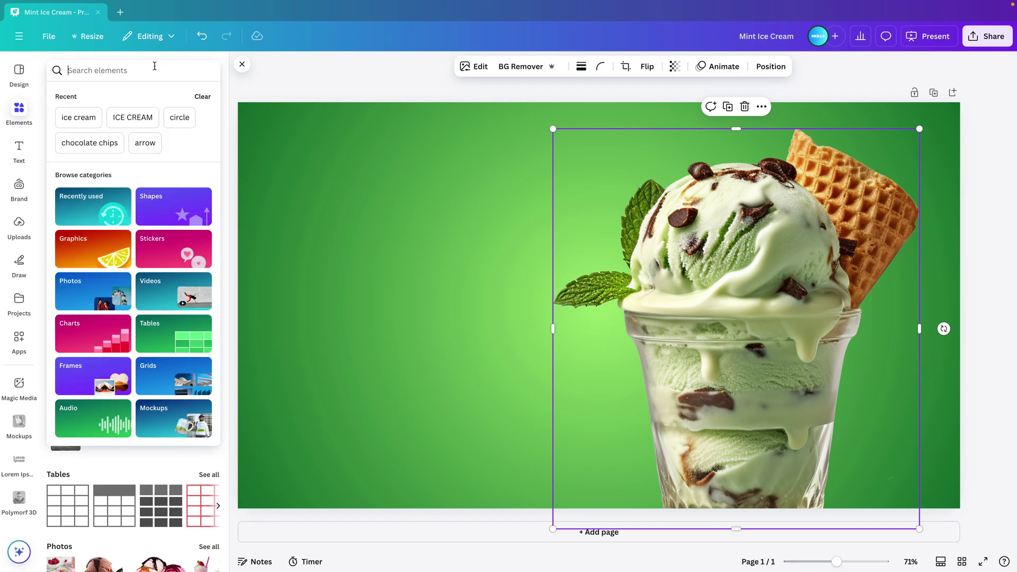
type("mint leave")
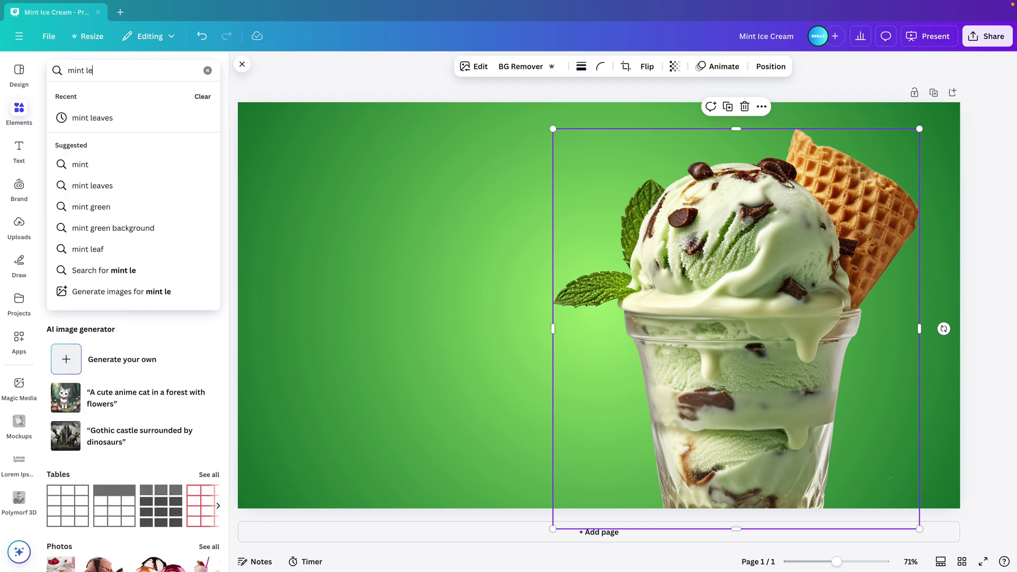
key("Return")
left_click(217, 226)
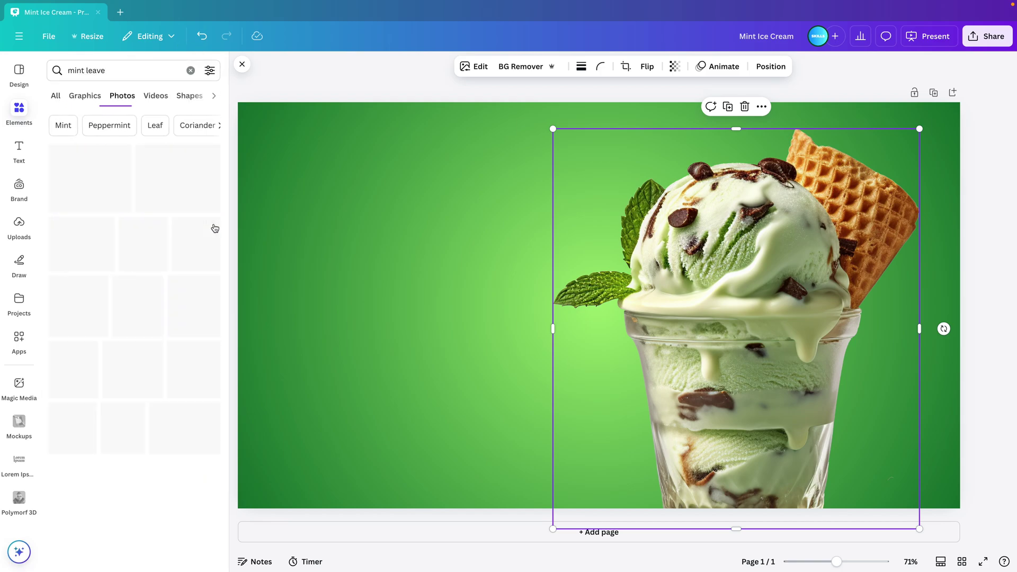
left_click(97, 182)
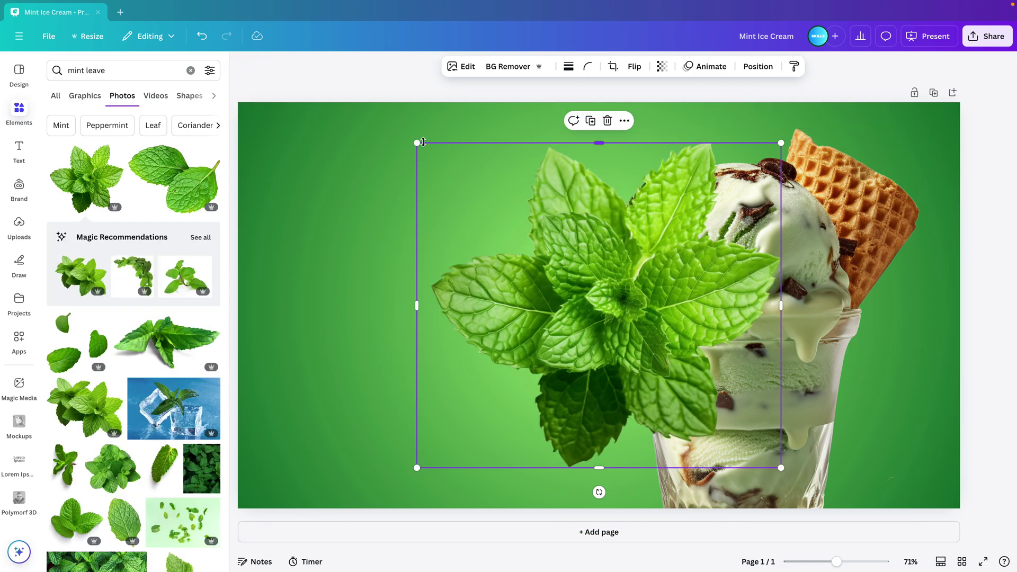
left_click_drag(423, 142, 567, 276)
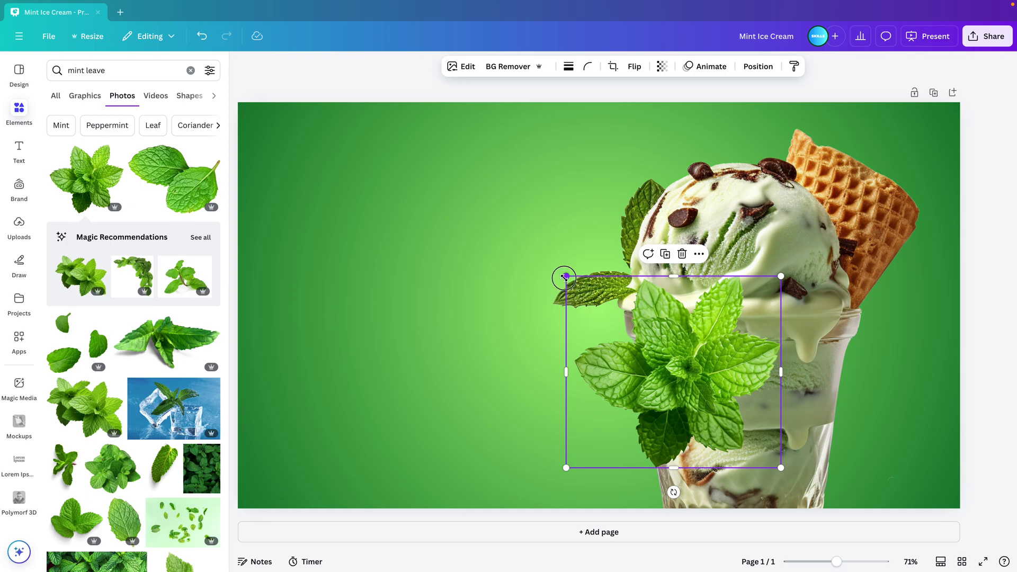
left_click_drag(673, 371, 874, 456)
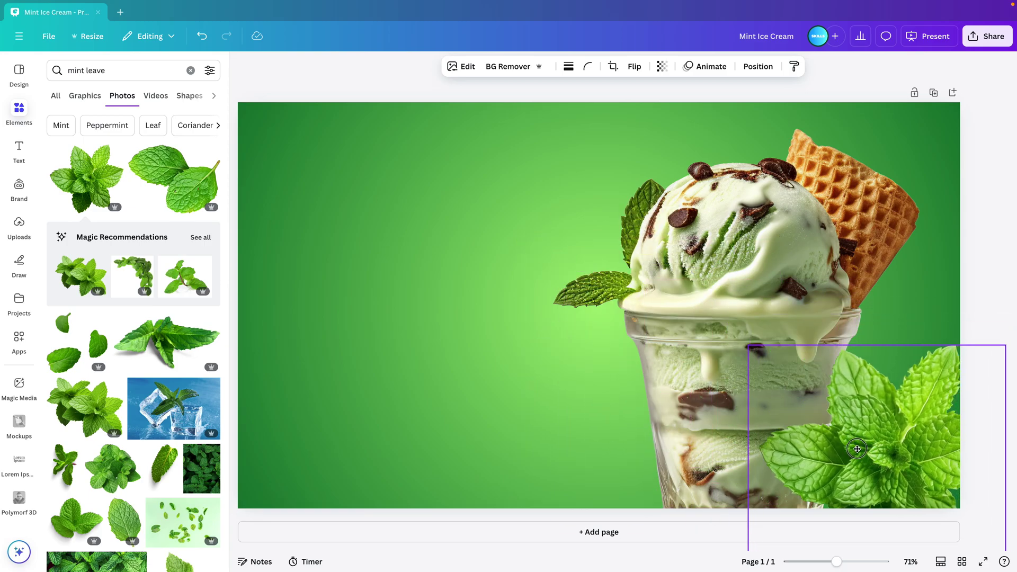
Shrink a mint bunch photo into the bottom-left corner and add a single mint-leaf photo.
left_click(111, 382)
left_click_drag(799, 143, 593, 313)
left_click_drag(514, 371, 358, 440)
left_click_drag(438, 368, 386, 412)
left_click_drag(329, 466, 340, 456)
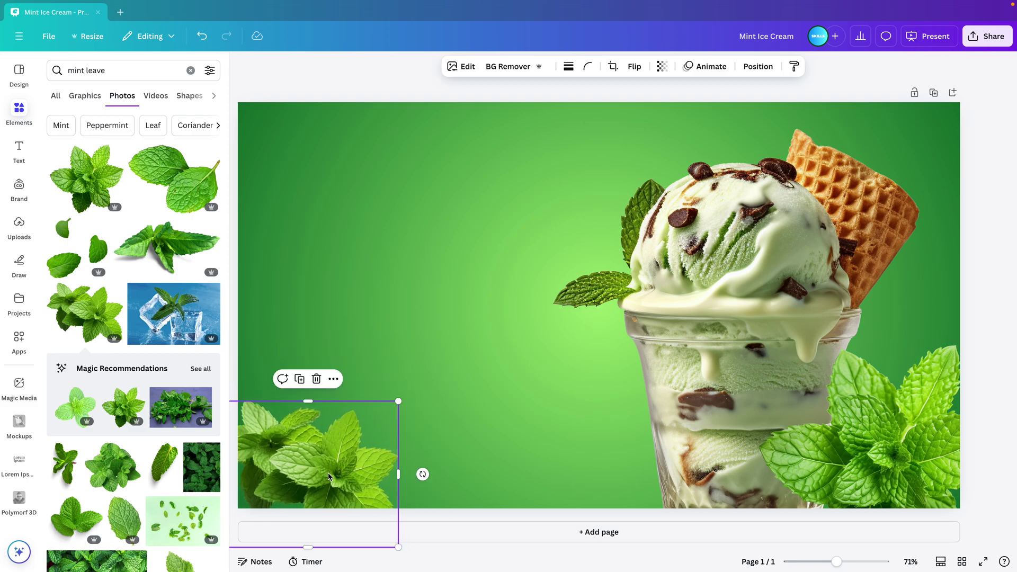
scroll(132, 470, "down", 2)
left_click(127, 477)
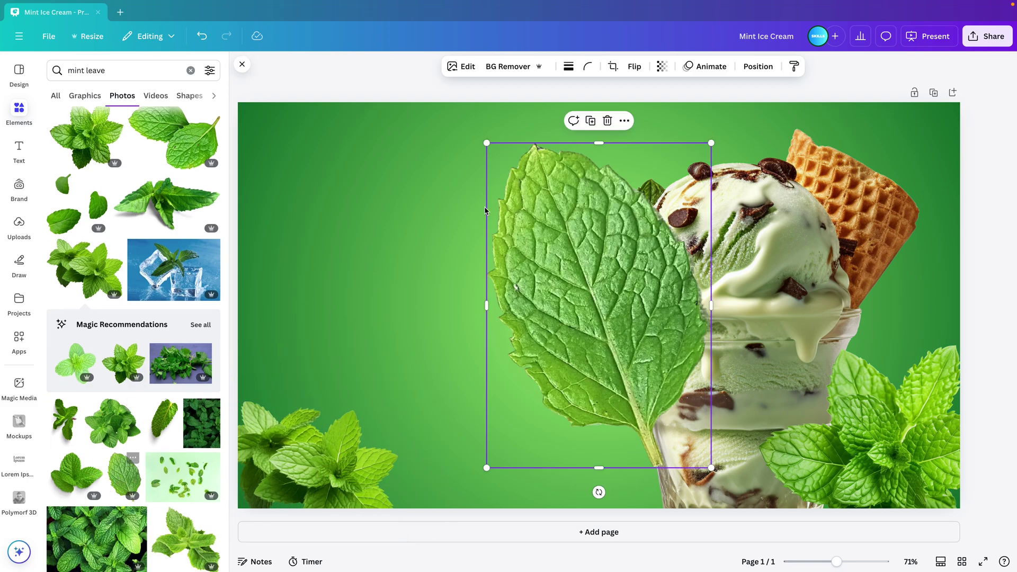
Shrink the mint leaf and duplicate it near the glass, tilting one copy about 45°.
left_click_drag(713, 143, 538, 392)
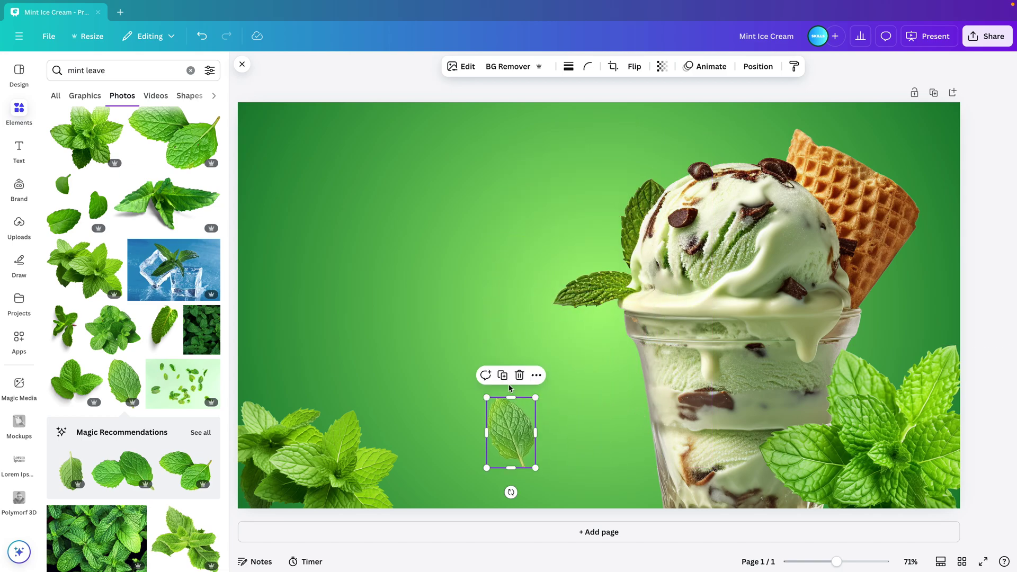
left_click_drag(525, 466, 414, 344)
key("ctrl+d")
left_click_drag(533, 336, 565, 187)
key("ctrl+d")
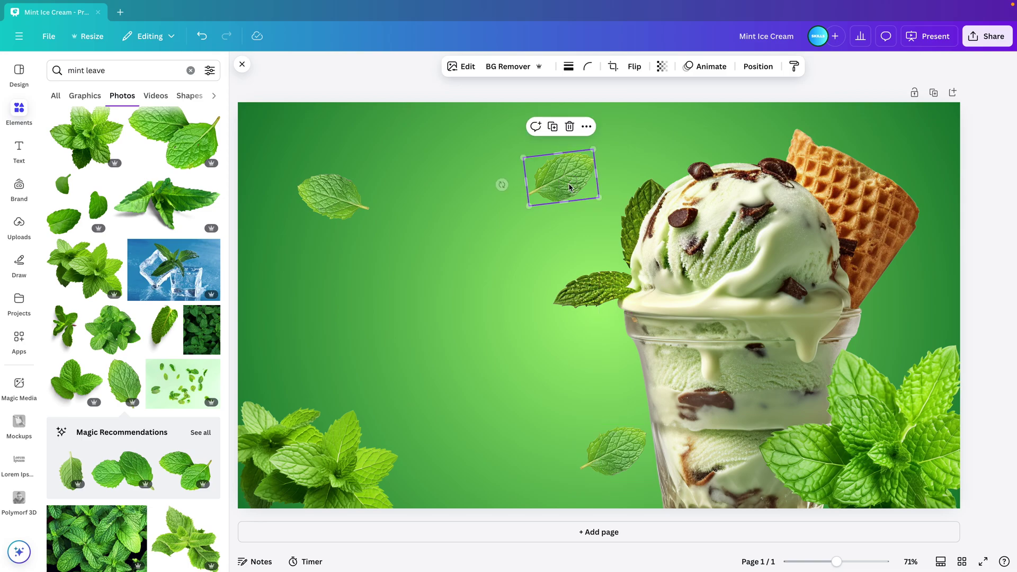
left_click_drag(502, 184, 607, 215)
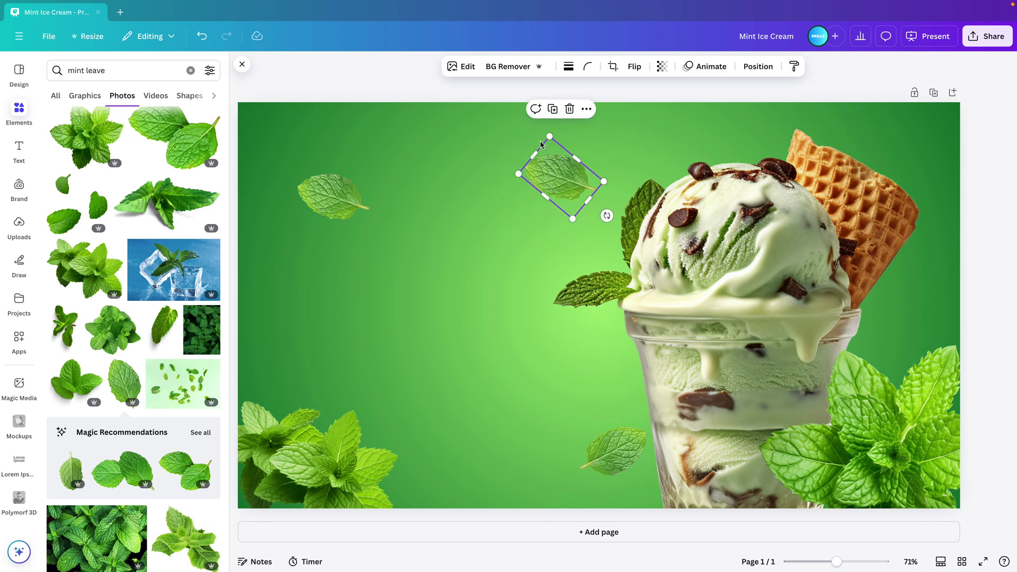
Duplicate the tilted leaf, placing copies beside the cone on the right and on the left.
key("ctrl+d")
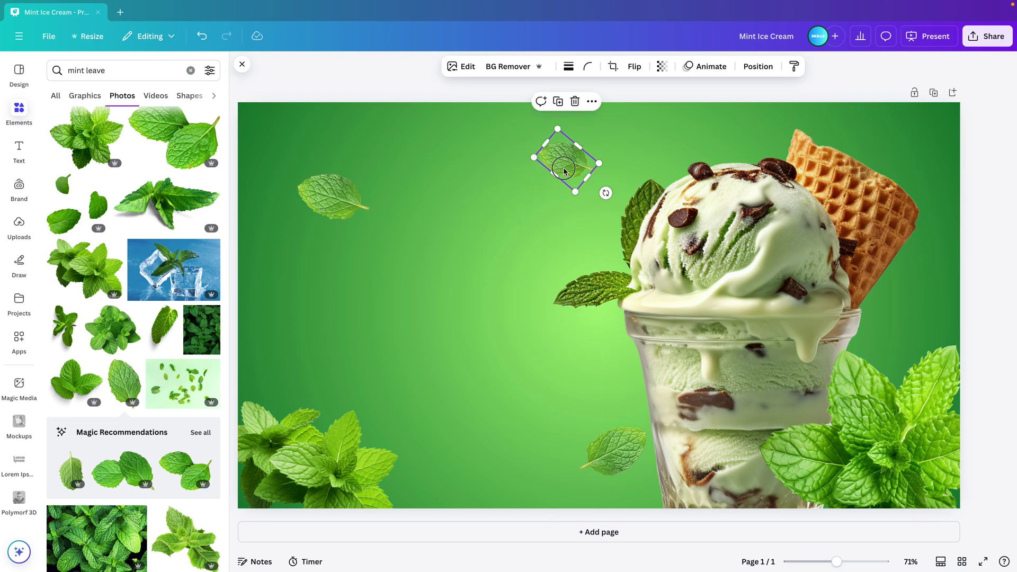
left_click_drag(564, 160, 867, 337)
key("ctrl+d")
left_click_drag(913, 312, 275, 299)
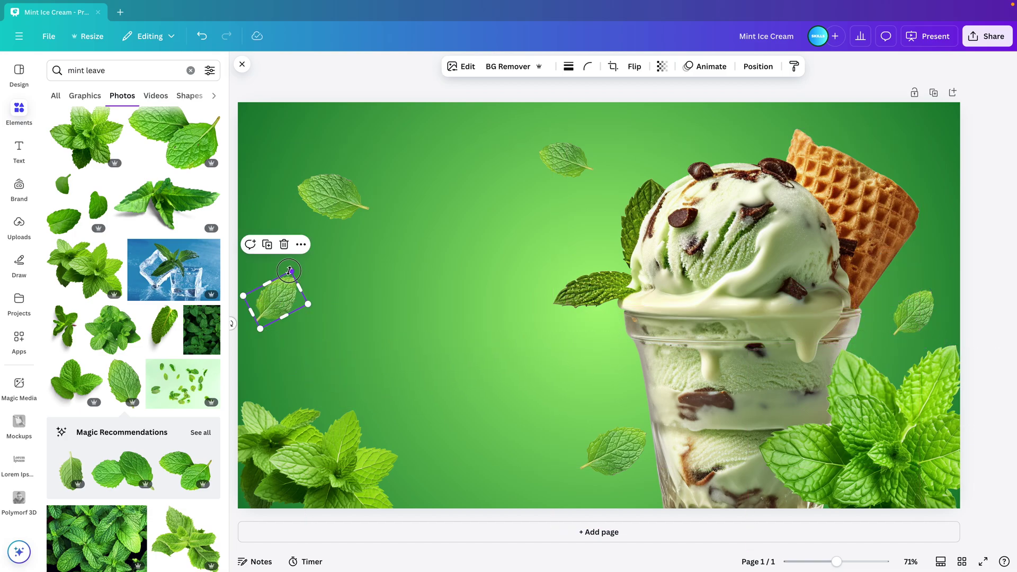
left_click(917, 306)
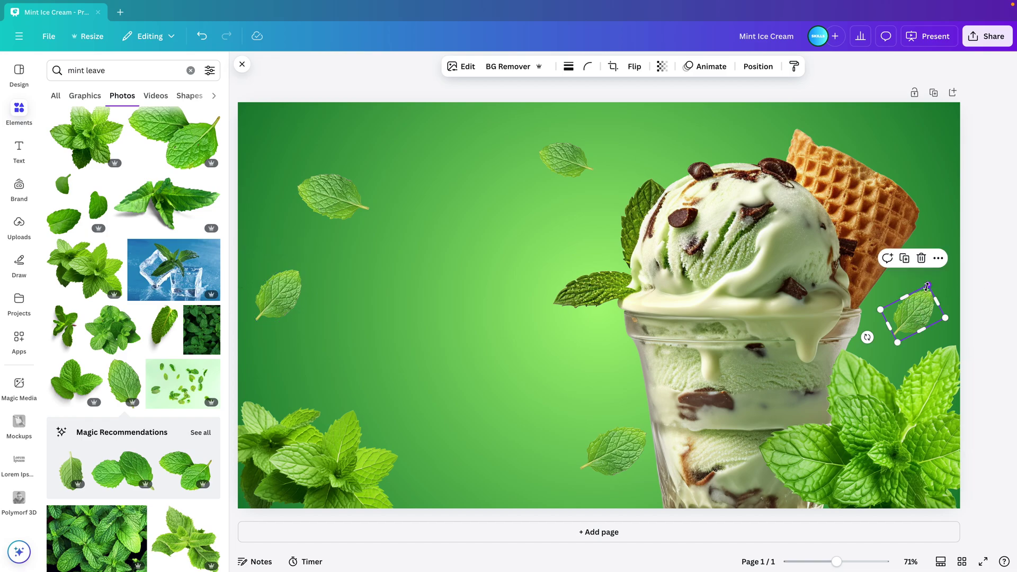
left_click_drag(927, 287, 934, 274)
scroll(151, 283, "down", 5)
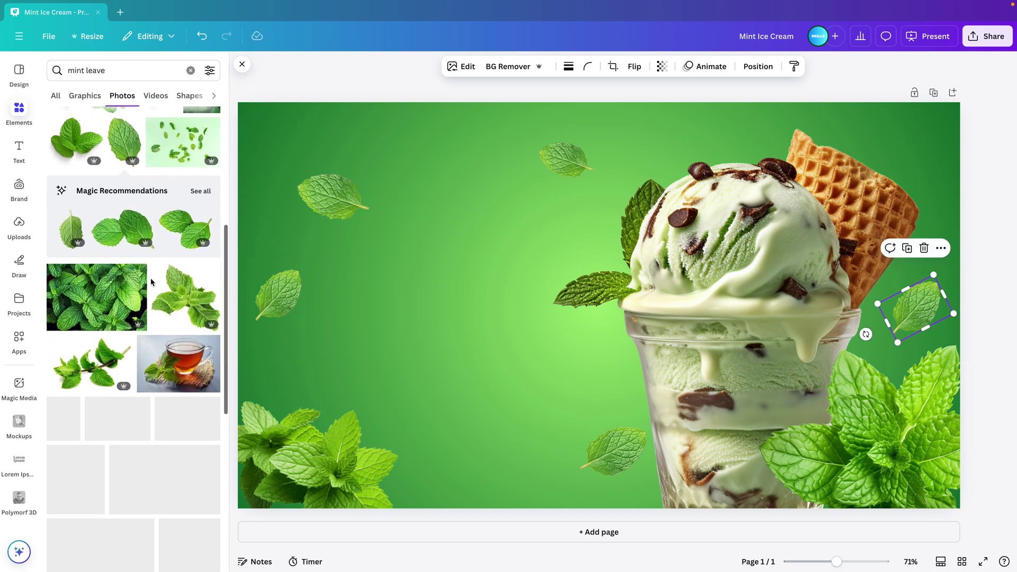
Add a shrunken mint sprig tilted 45° at upper left; move a small leaf to the top-left corner.
scroll(151, 283, "down", 3)
left_click(95, 453)
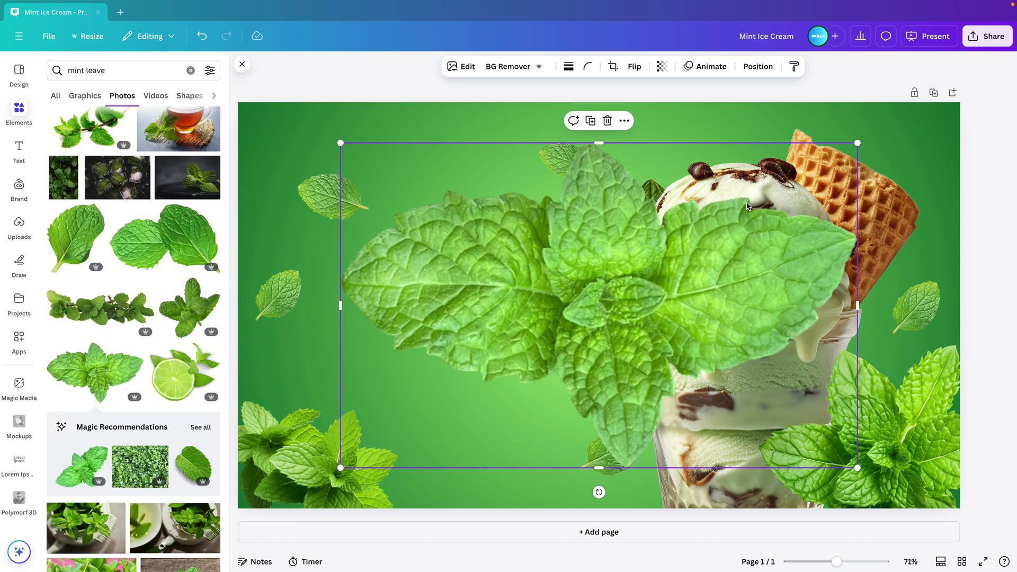
left_click_drag(858, 144, 486, 368)
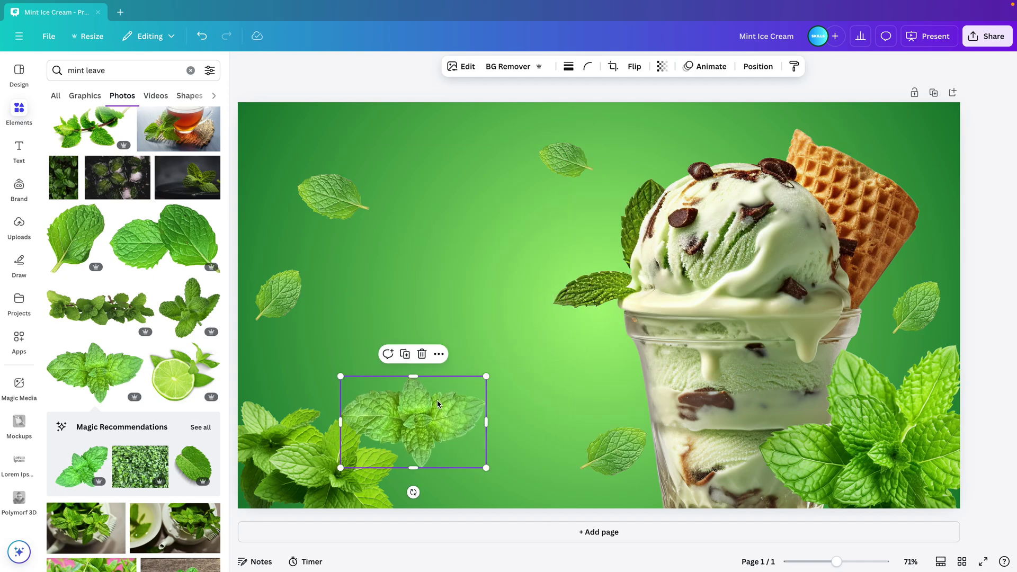
left_click_drag(439, 406, 439, 315)
left_click_drag(413, 399, 466, 379)
left_click_drag(335, 220, 279, 143)
left_click_drag(424, 326, 402, 202)
left_click(677, 275)
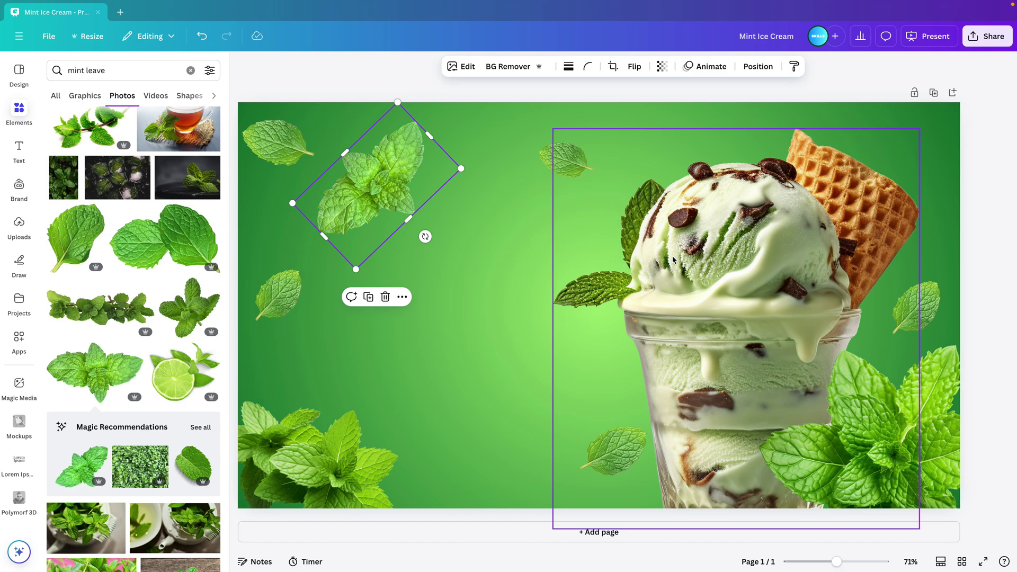
left_click(535, 127)
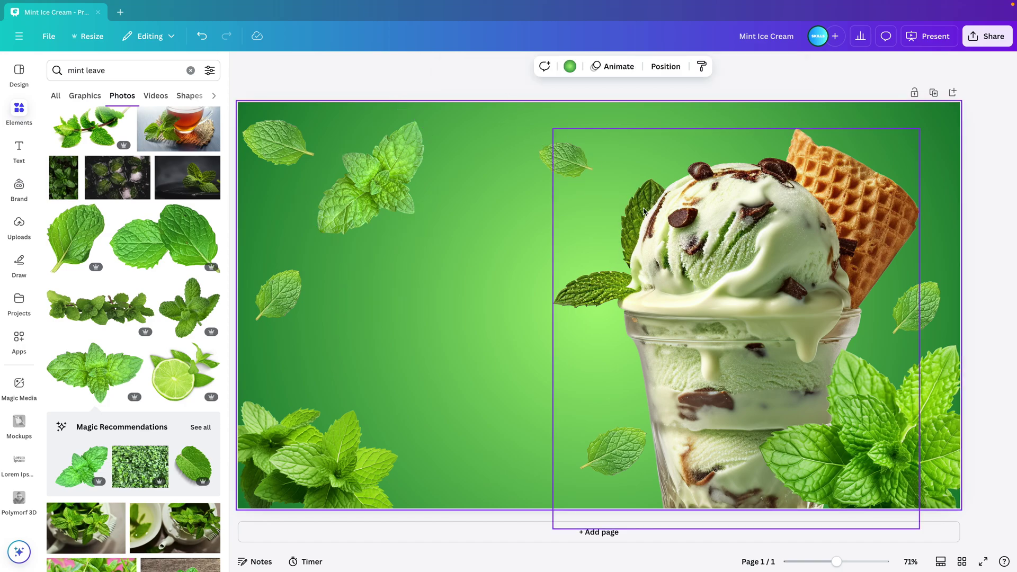
left_click(662, 225)
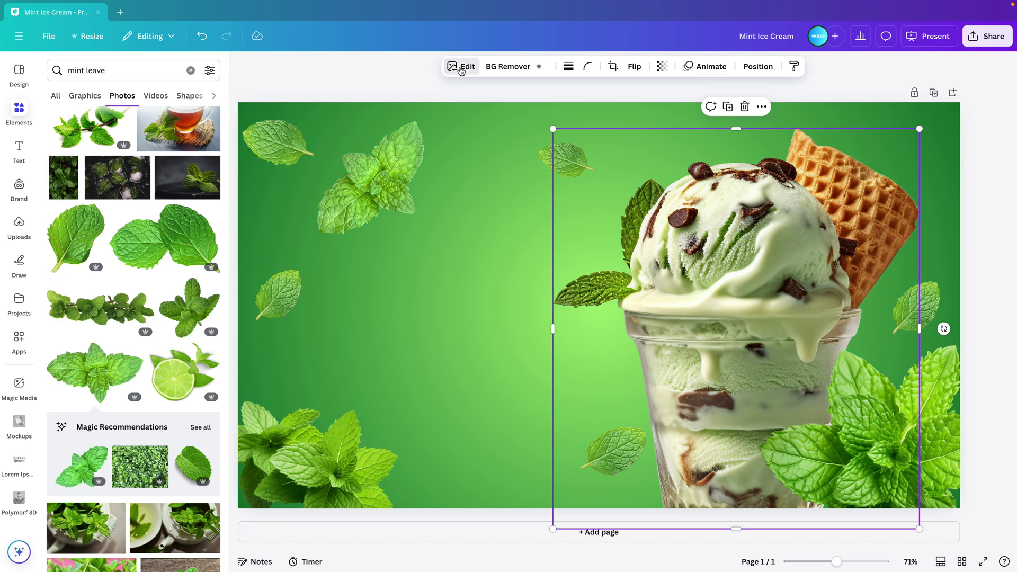
Use Magic Eraser at brush size 21 to erase the mint leaves left of the scoop.
left_click(459, 68)
left_click(111, 164)
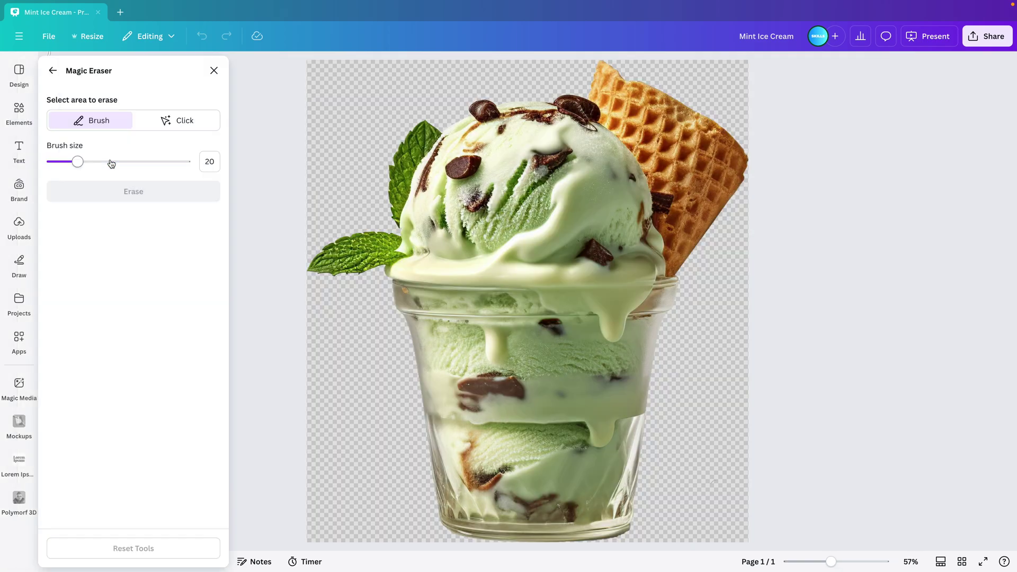
left_click_drag(80, 161, 80, 162)
mouse_move(312, 273)
left_mouse_down()
mouse_move(338, 240)
mouse_move(392, 240)
mouse_move(388, 253)
mouse_move(329, 270)
mouse_move(336, 258)
left_mouse_up()
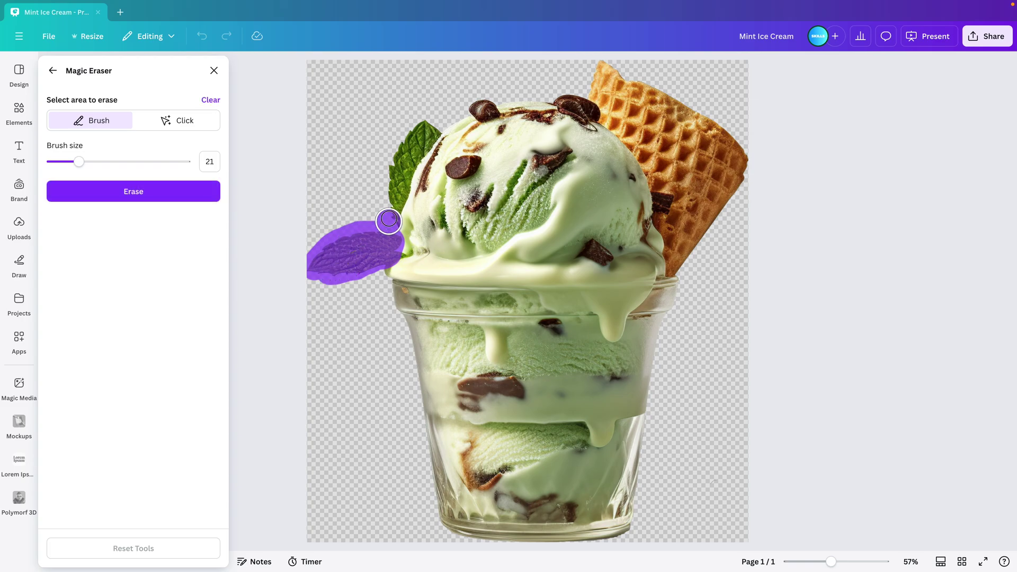
mouse_move(390, 220)
left_mouse_down()
mouse_move(430, 120)
mouse_move(378, 226)
left_mouse_up()
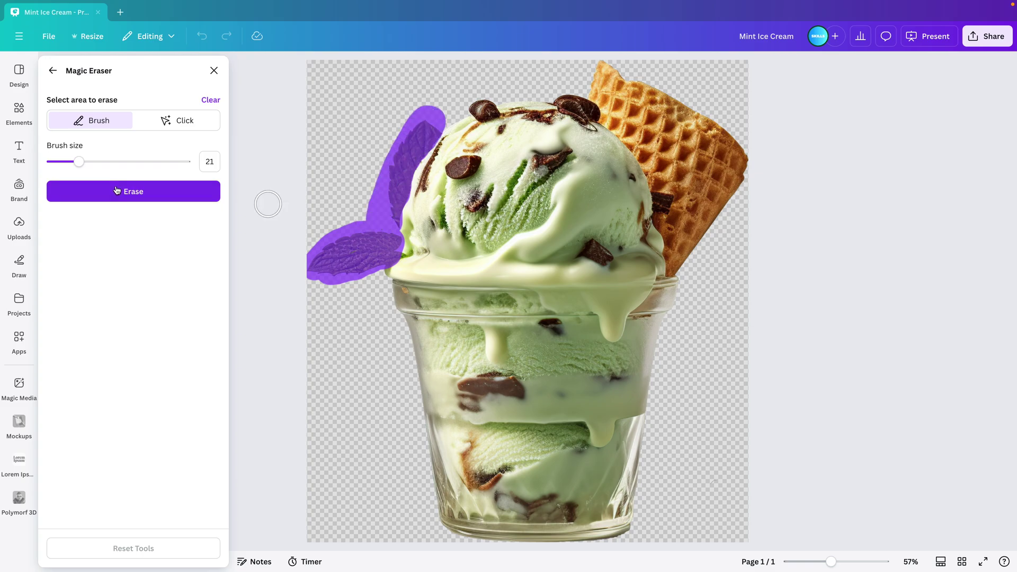
left_click(141, 199)
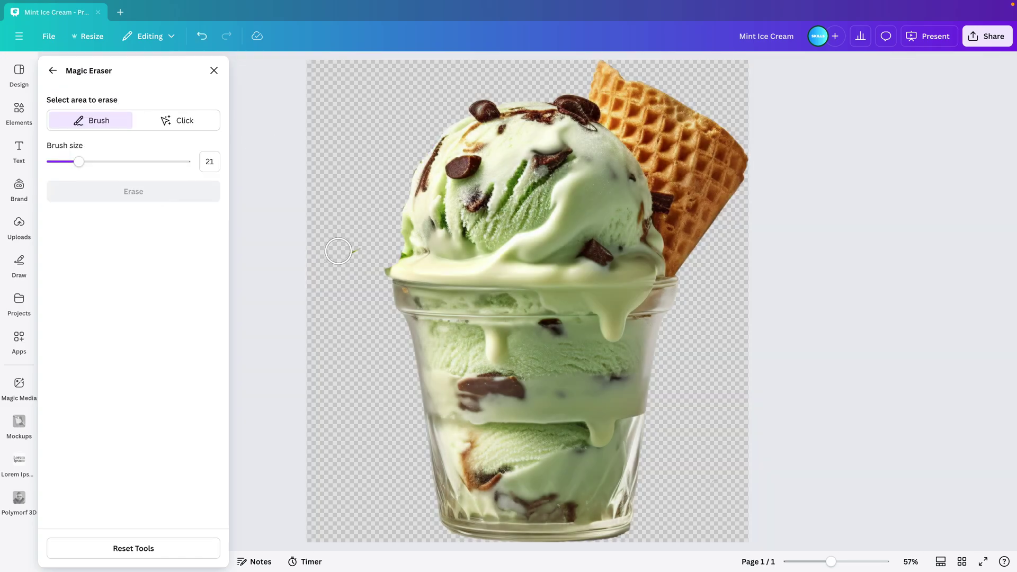
left_click_drag(342, 250, 356, 251)
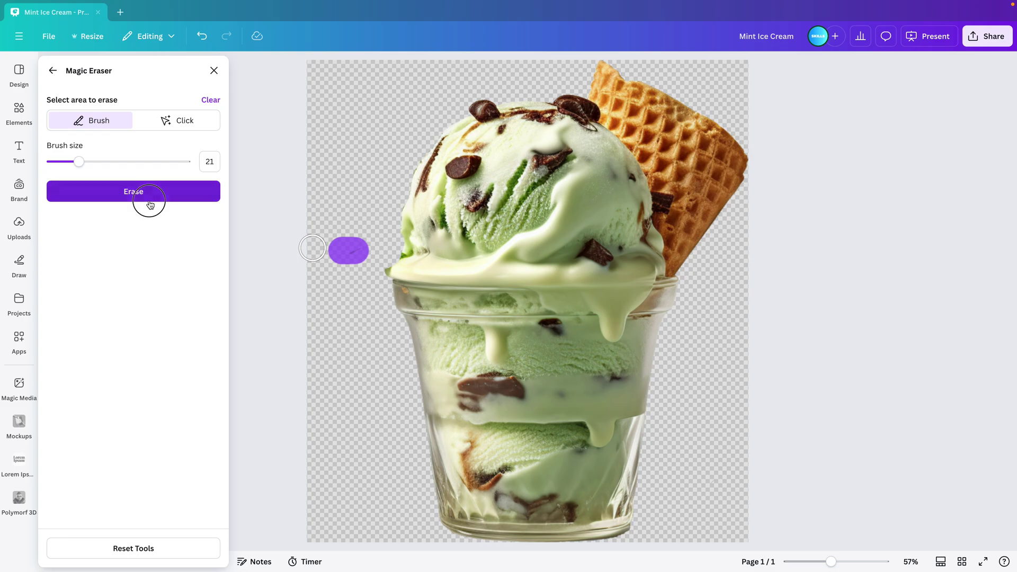
left_click(150, 204)
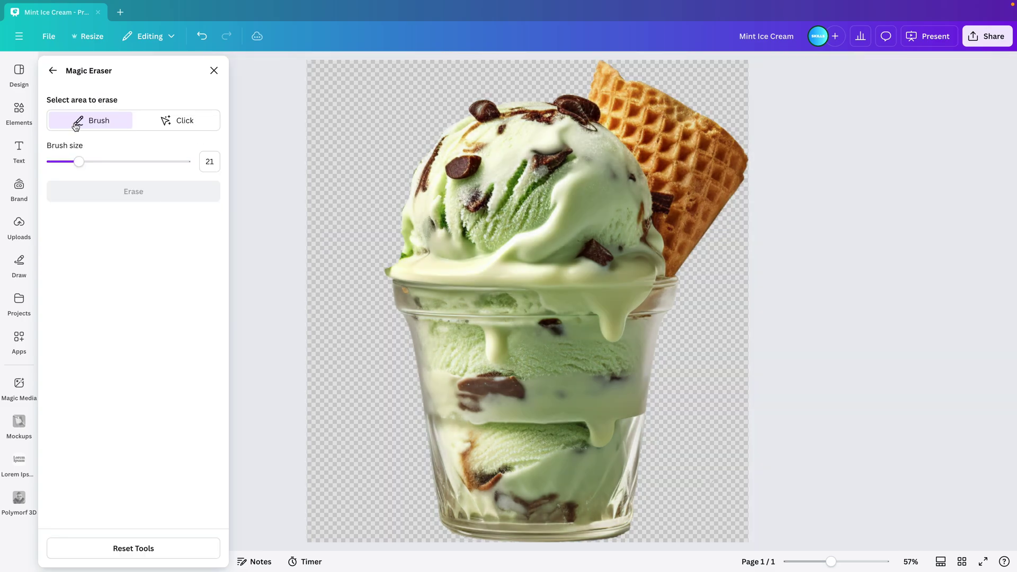
left_click(52, 74)
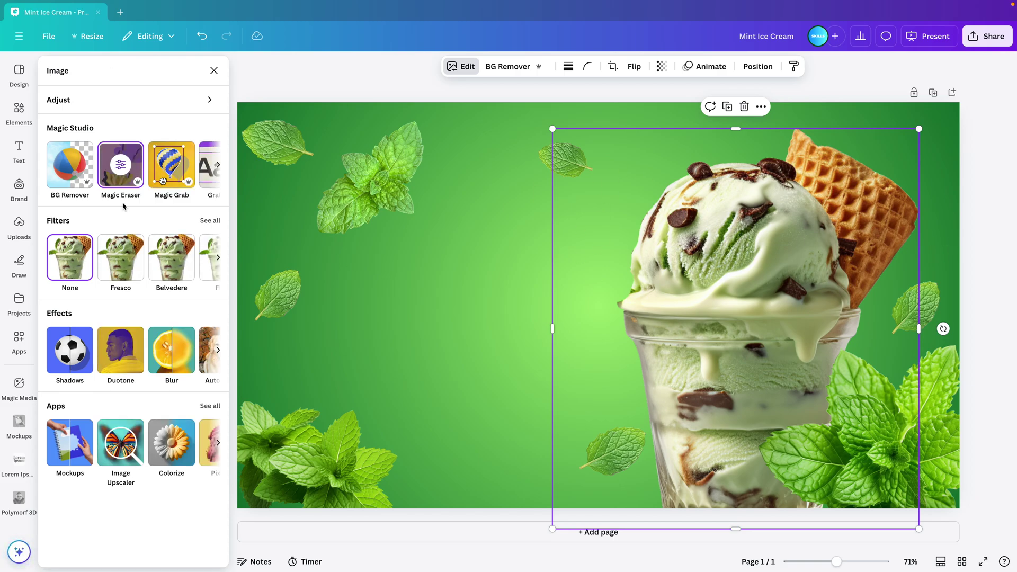
Rerun the 'mint leave' photo search and add a scaled-down mint cluster onto the scoop.
left_click(29, 115)
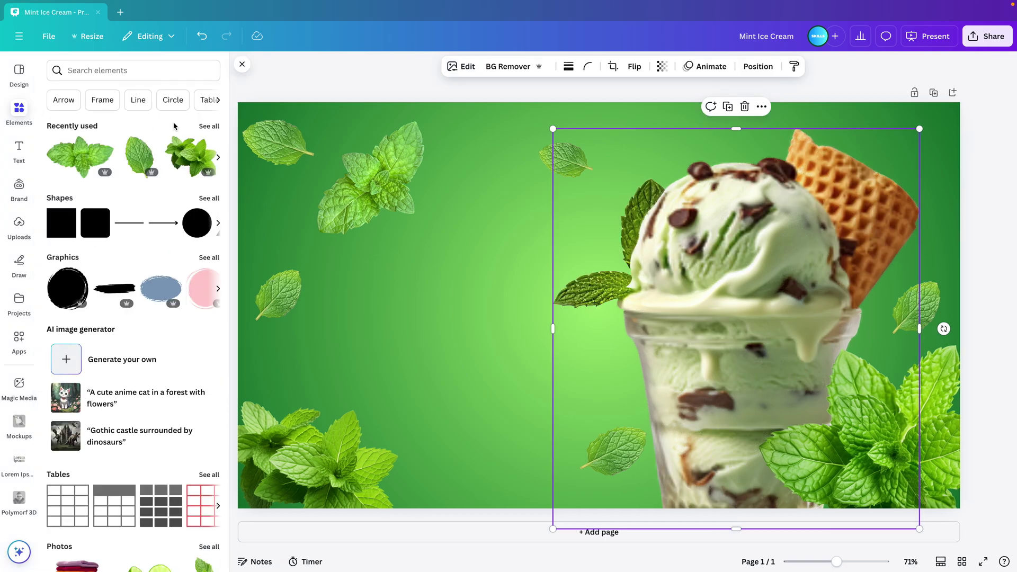
left_click(103, 75)
left_click(75, 118)
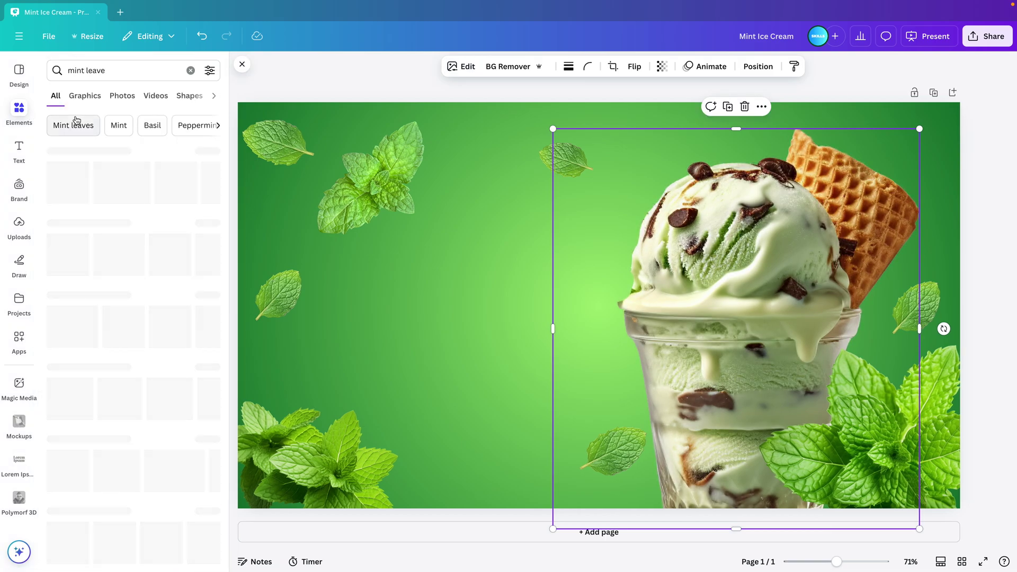
left_click(205, 224)
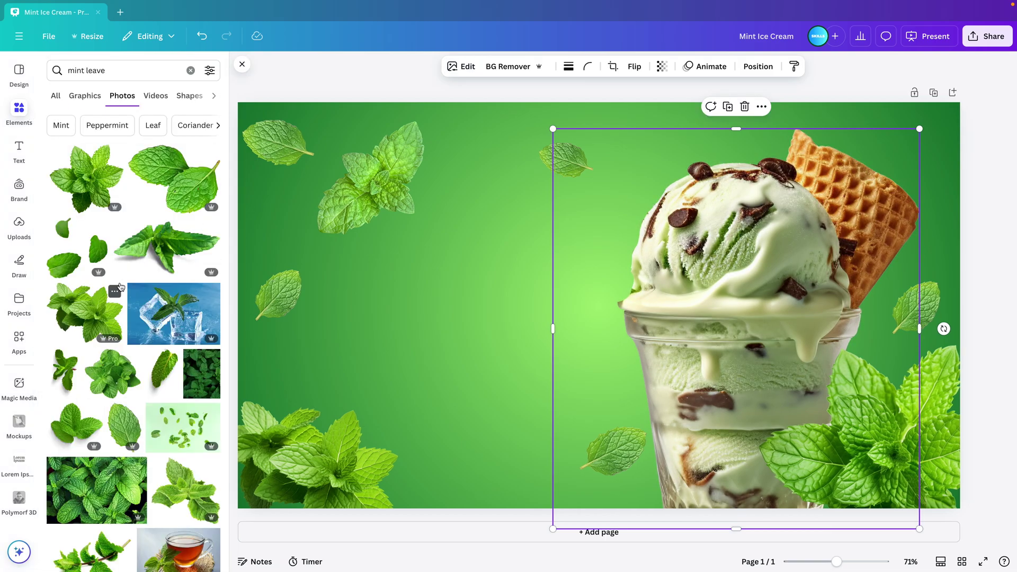
left_click(76, 434)
left_click_drag(599, 466, 735, 470)
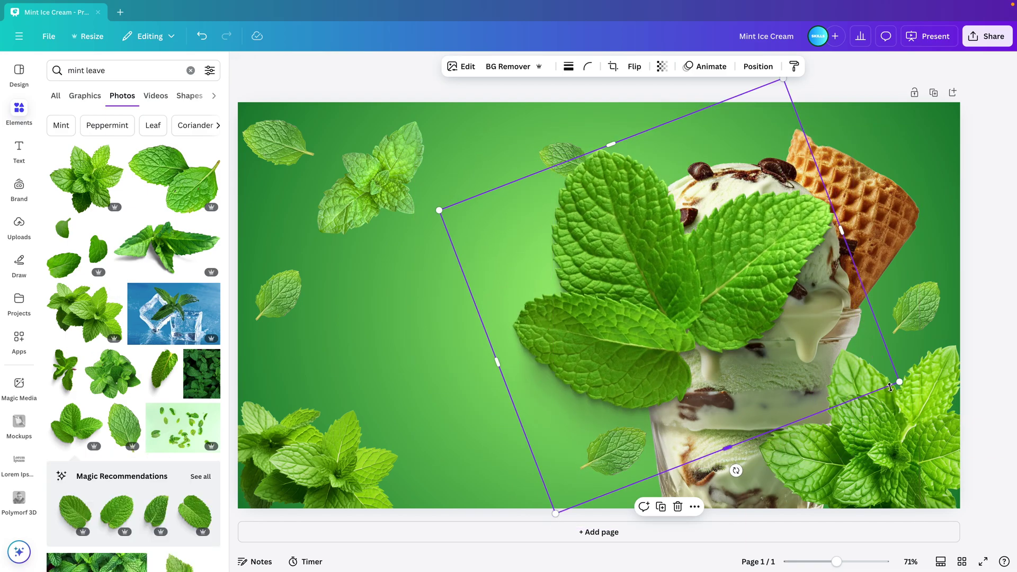
left_click_drag(900, 382, 721, 317)
left_click_drag(568, 312, 628, 255)
Send the mint cluster behind the ice cream in Layers and shift the small leaf left.
left_click(757, 73)
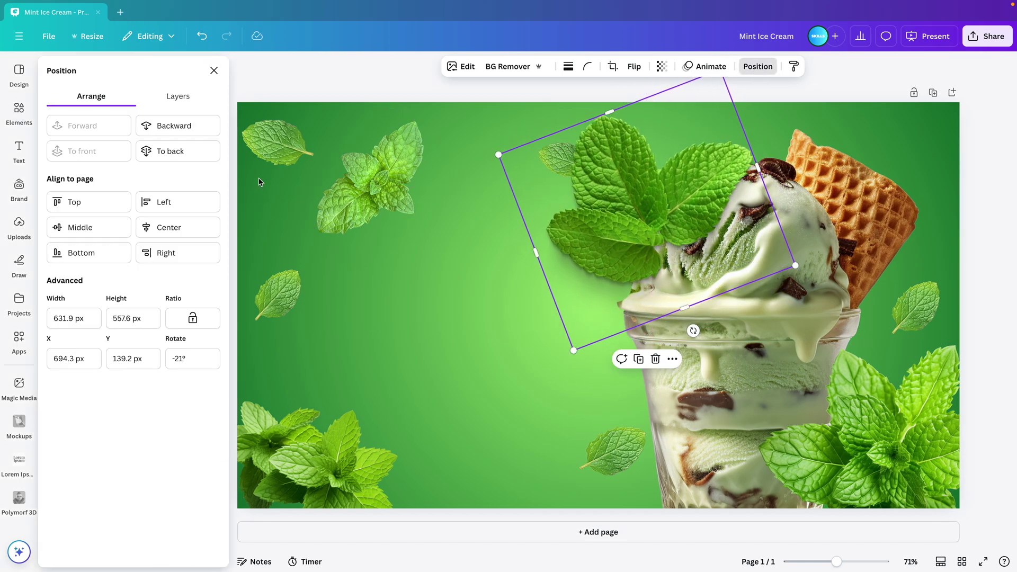
left_click(177, 97)
left_click_drag(130, 159, 147, 478)
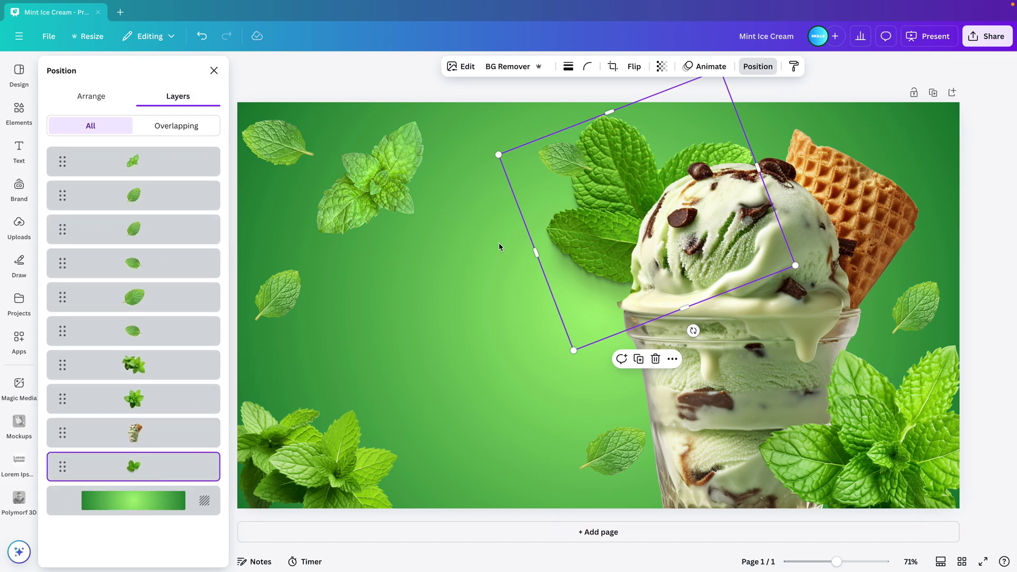
left_click(563, 165)
left_click_drag(535, 167, 490, 157)
left_click(619, 180)
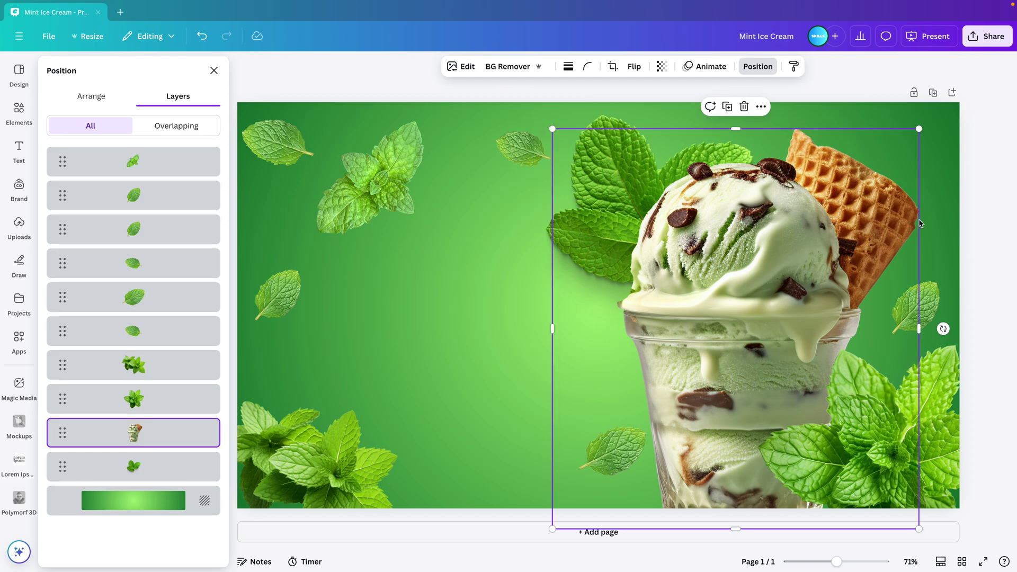
left_click(878, 297)
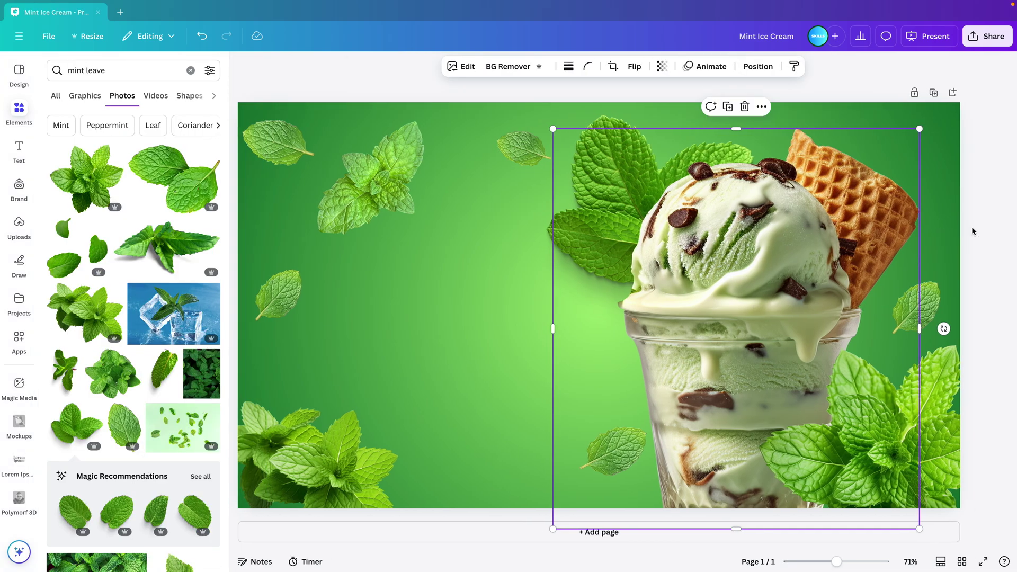
left_click(973, 231)
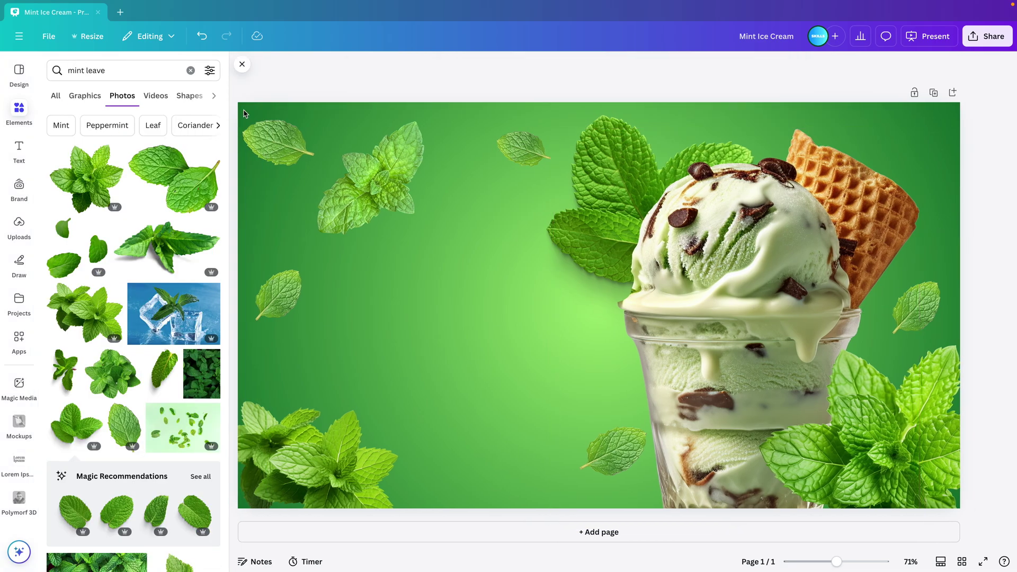
Apply a whole-image blur at intensity 88 to the top-left mint leaf.
left_click(242, 67)
left_click(218, 150)
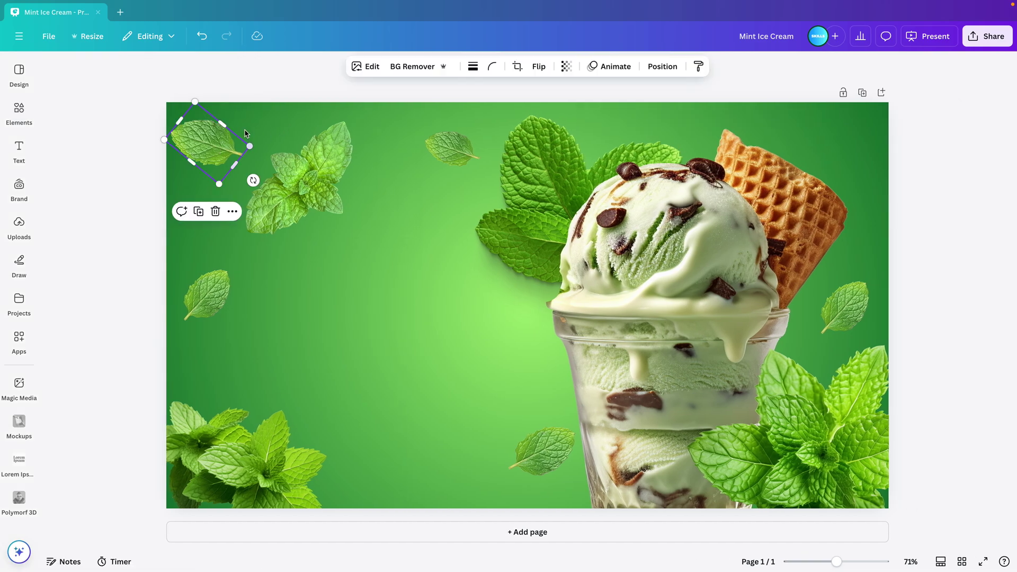
left_click(367, 69)
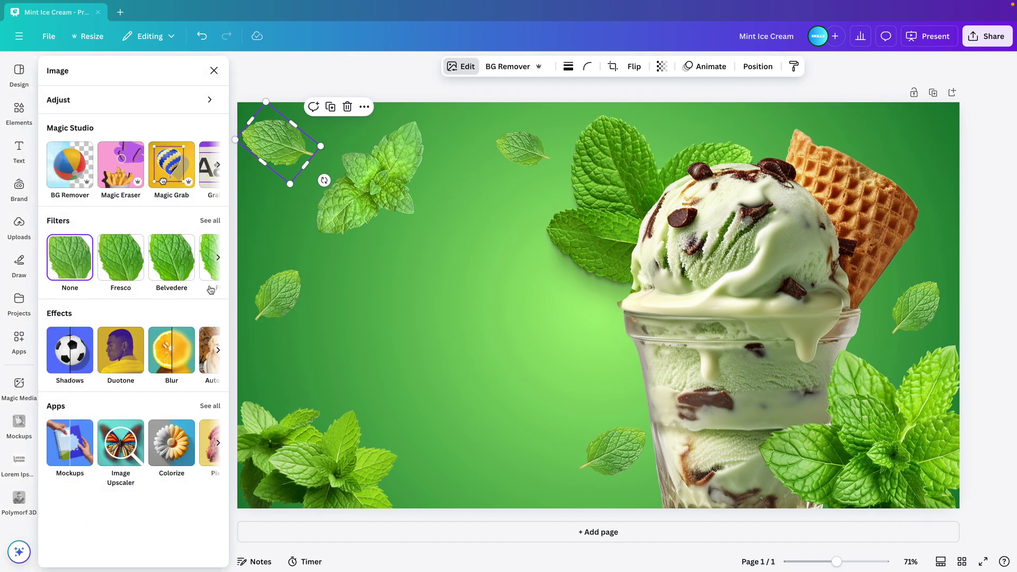
left_click(172, 352)
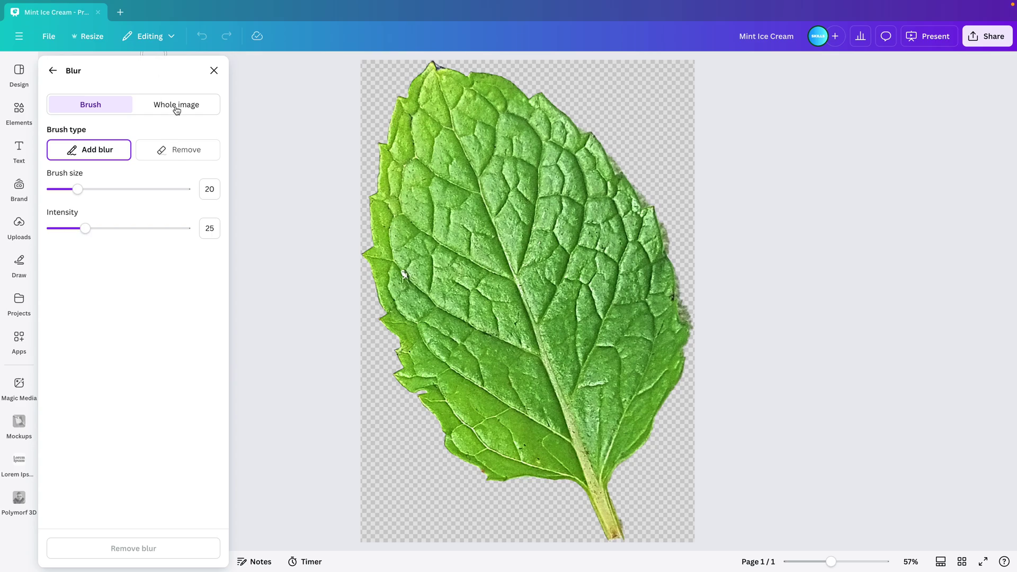
left_click(177, 110)
left_click_drag(152, 168, 171, 158)
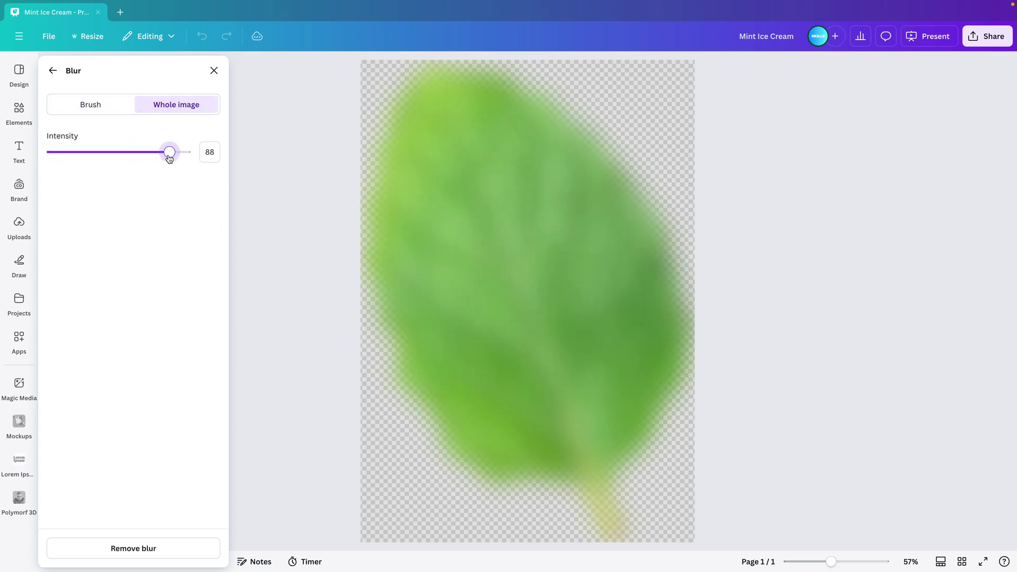
left_click(53, 73)
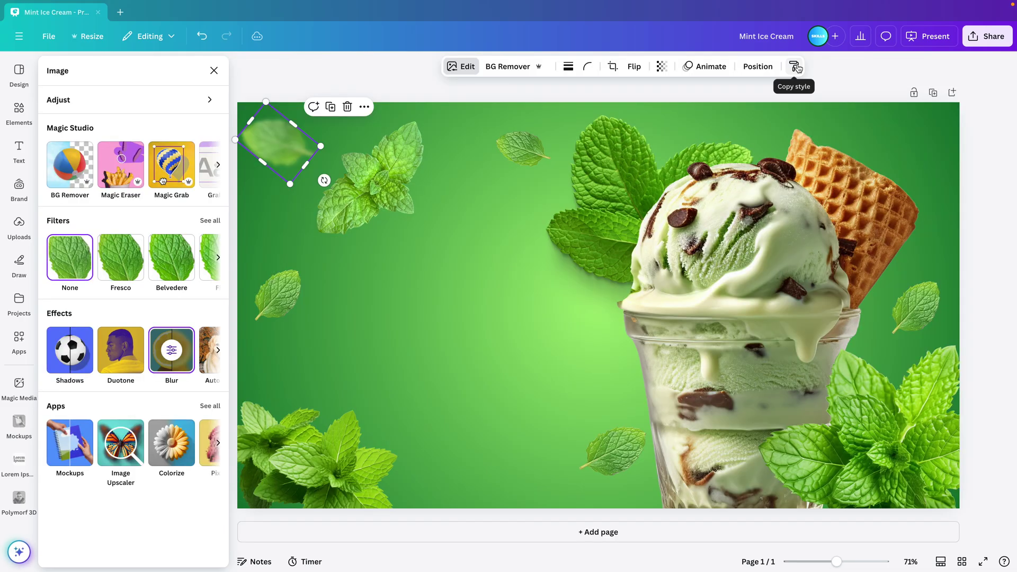
Paste the blur style onto the top-middle, right-side, glass-bottom and left-side leaves.
left_click(794, 67)
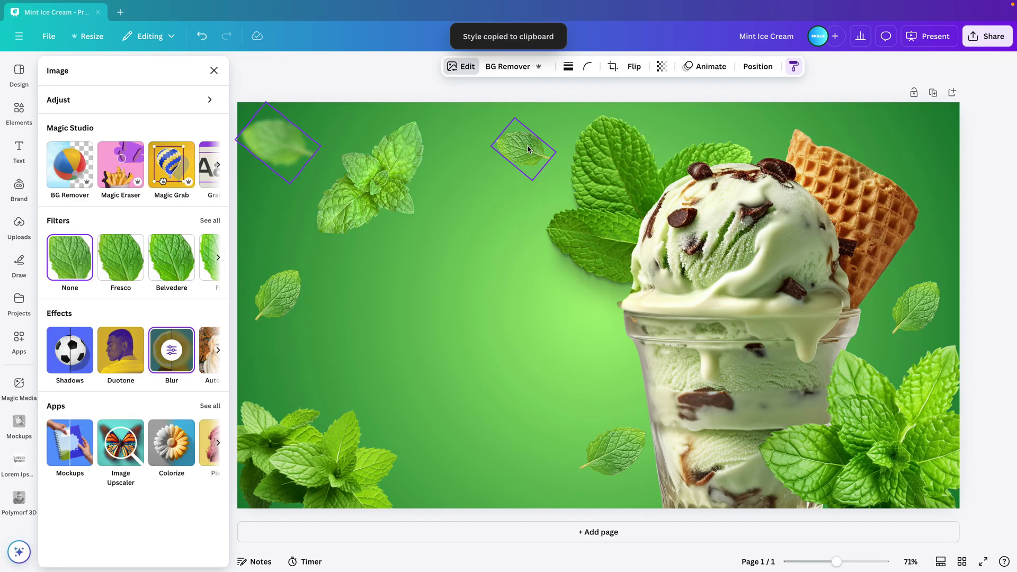
left_click(529, 149)
left_click(794, 66)
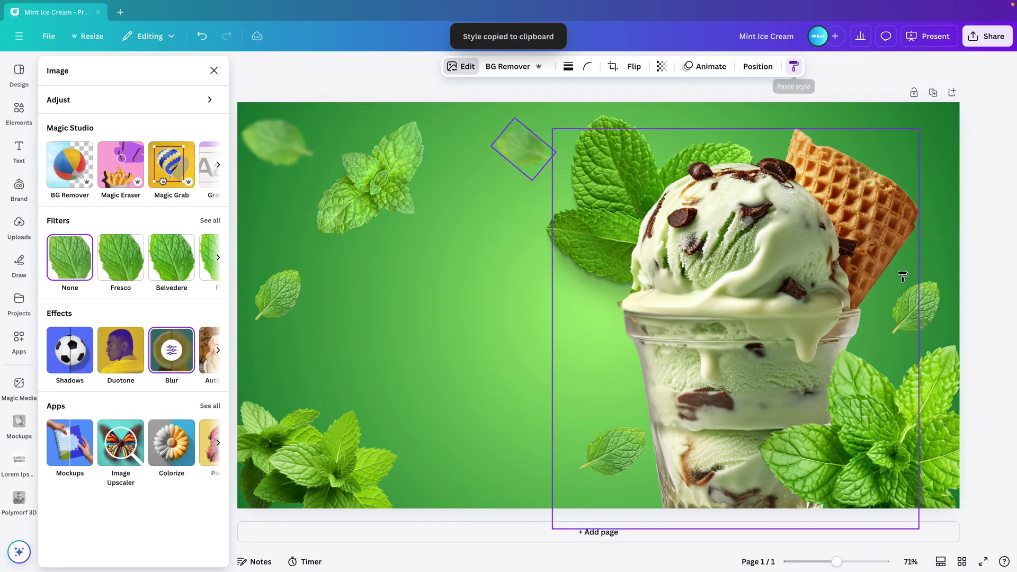
left_click(920, 295)
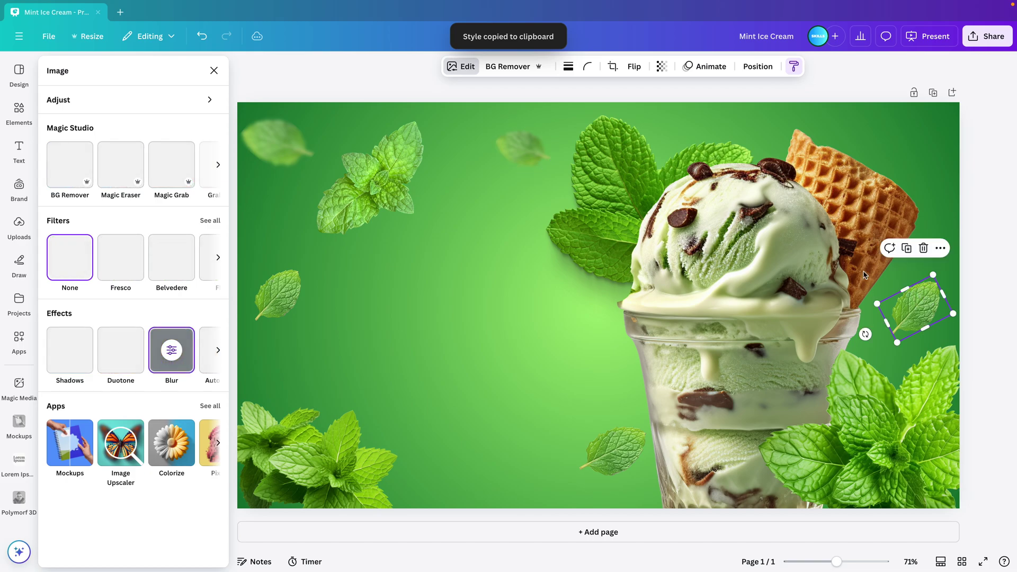
left_click(792, 66)
left_click(618, 455)
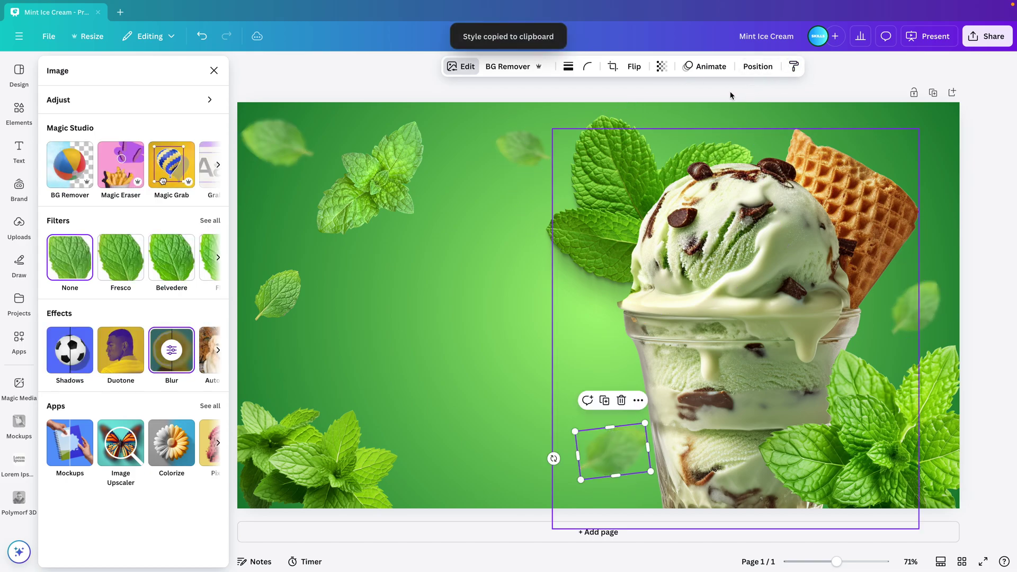
left_click(793, 66)
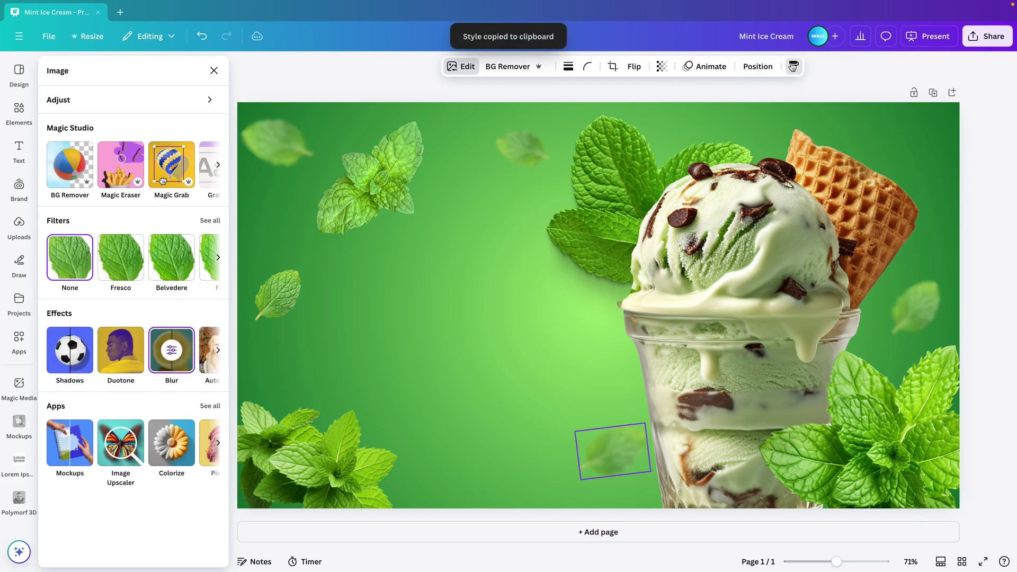
left_click(273, 312)
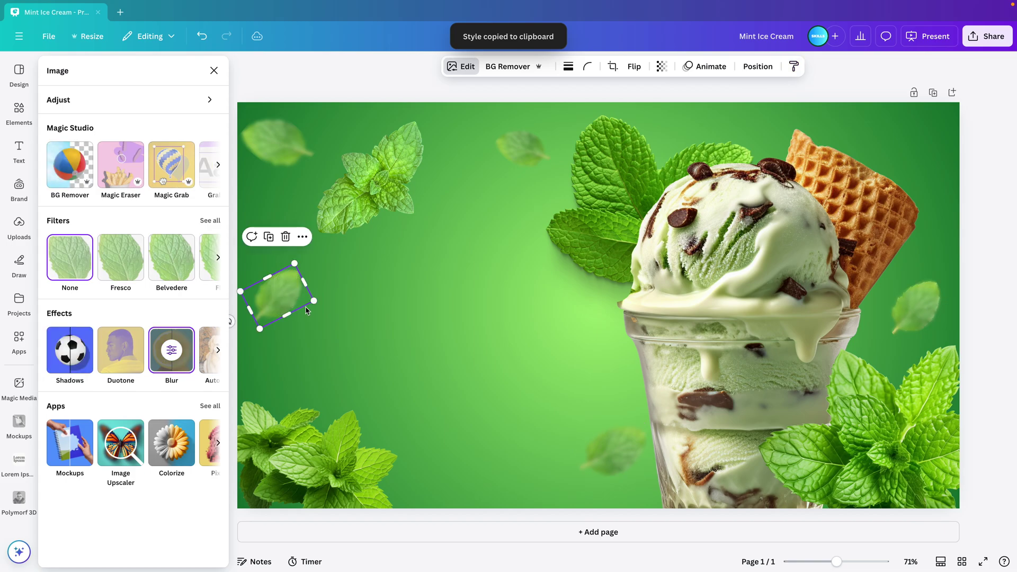
Shrink the blurred top-left leaf.
left_click(266, 130)
left_click_drag(266, 111, 269, 127)
left_click(281, 321)
Shrink the left blurred leaf, move it near the top mint sprig, and send it back.
left_click(225, 307)
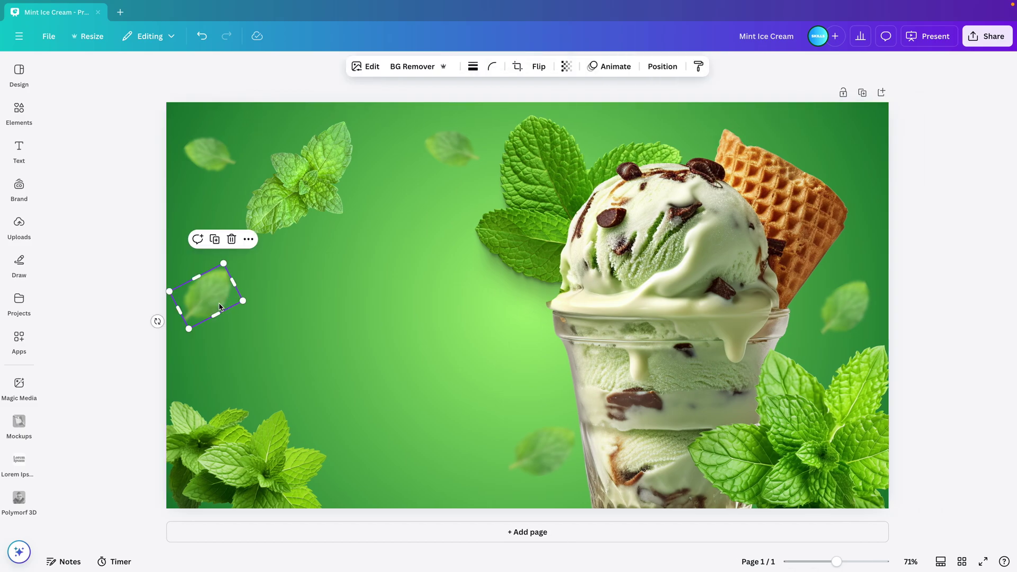
left_click_drag(222, 273, 588, 144)
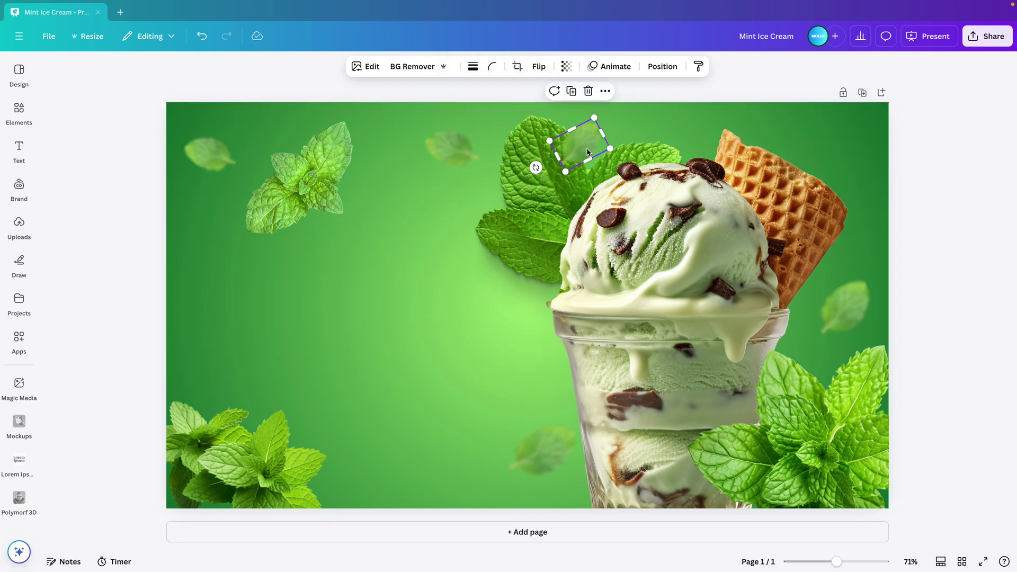
left_click(662, 67)
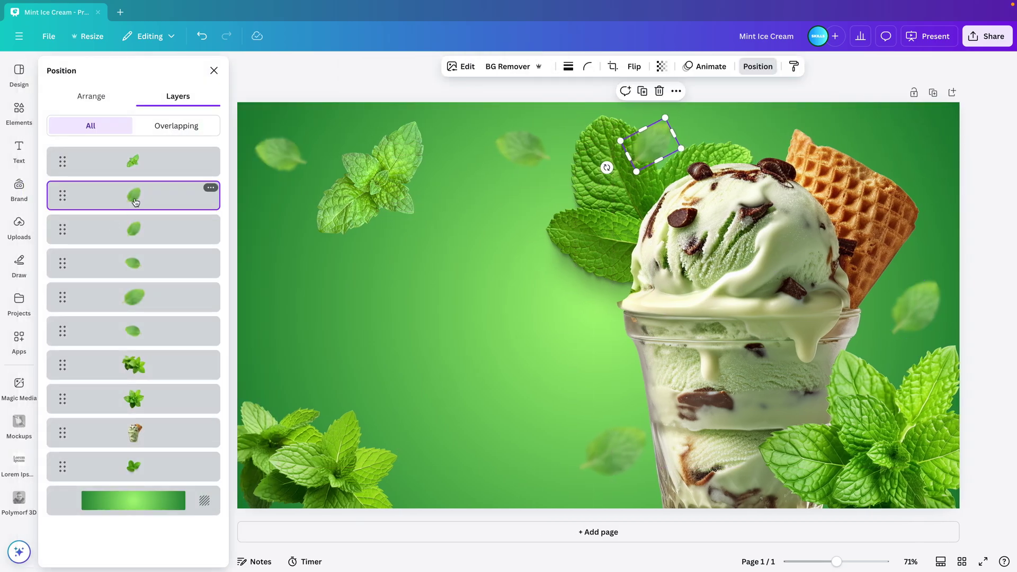
left_click_drag(134, 212, 132, 466)
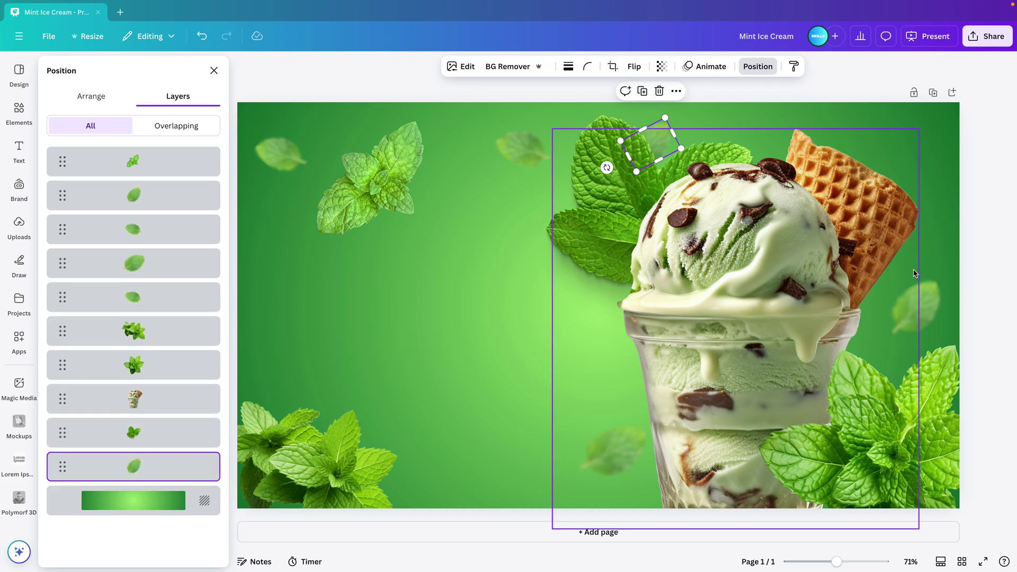
Move the right blurred leaf toward the cone, behind the ice cream, and rotate it level.
left_click(925, 299)
left_click_drag(925, 299, 895, 245)
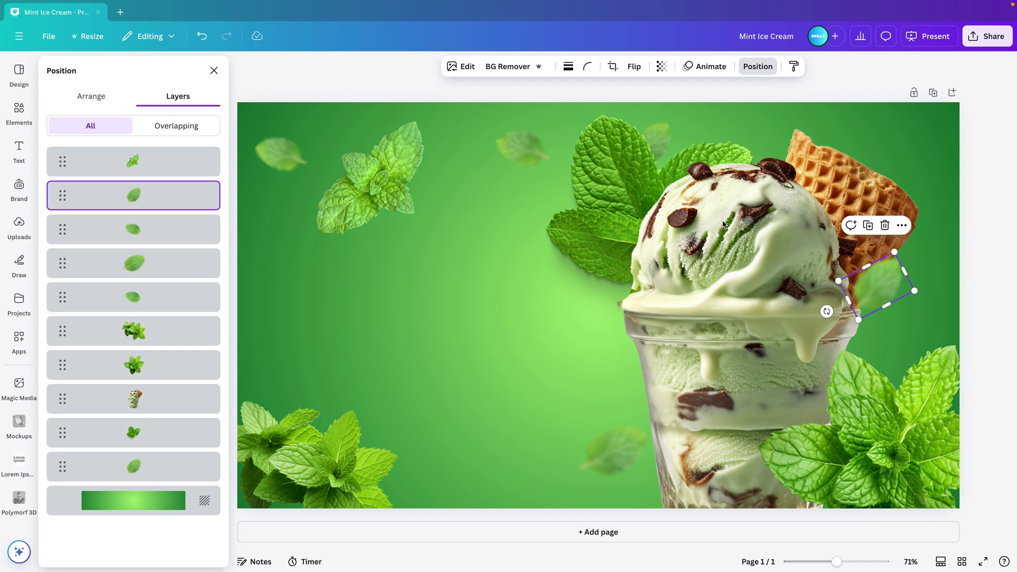
left_click_drag(152, 200, 155, 415)
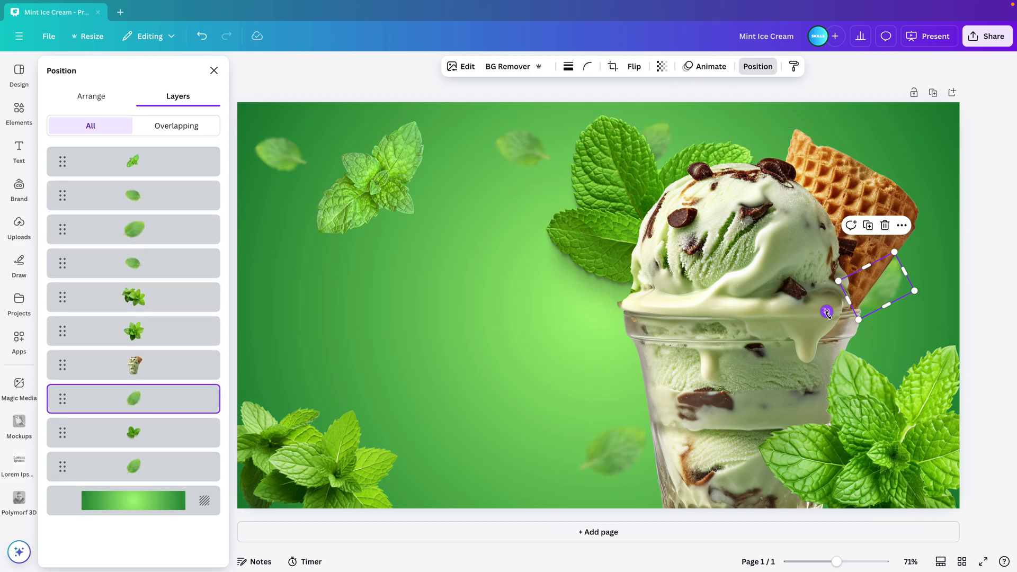
left_click_drag(827, 312, 821, 286)
left_click_drag(890, 294, 901, 299)
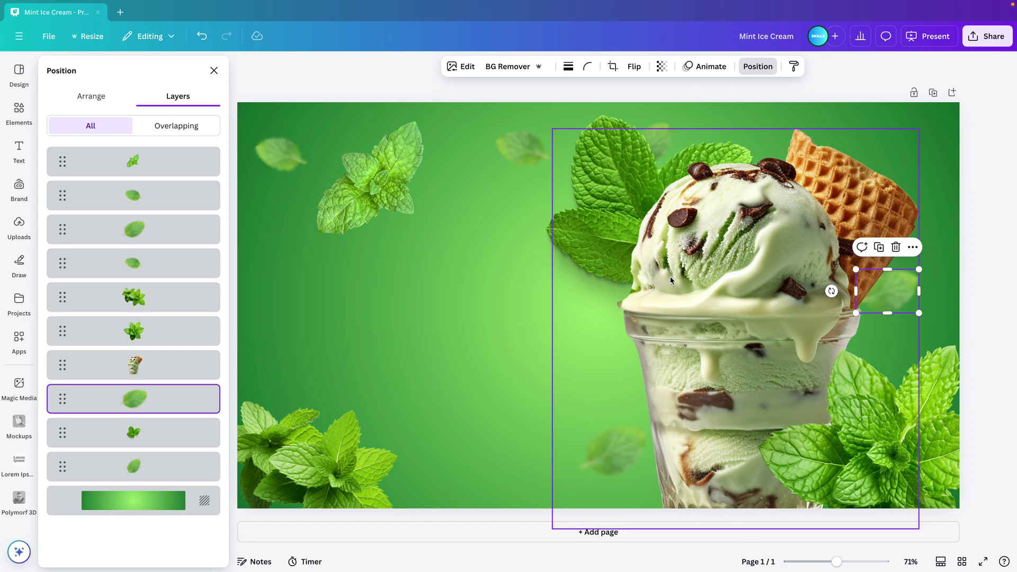
left_click(468, 328)
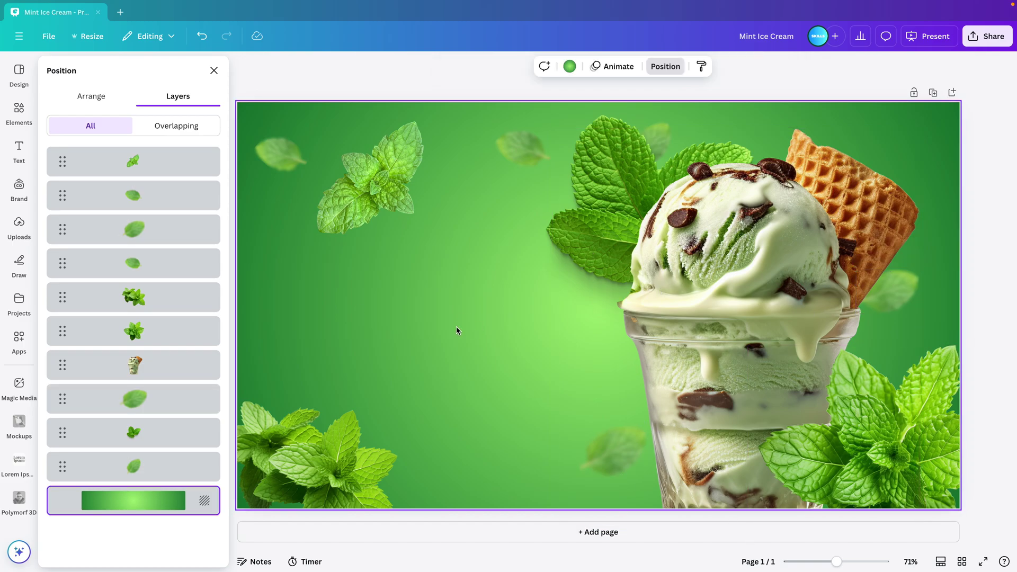
Add a bold title reading 'Mint', enlarge it to size 256 and place it on the slide's left.
left_click(18, 147)
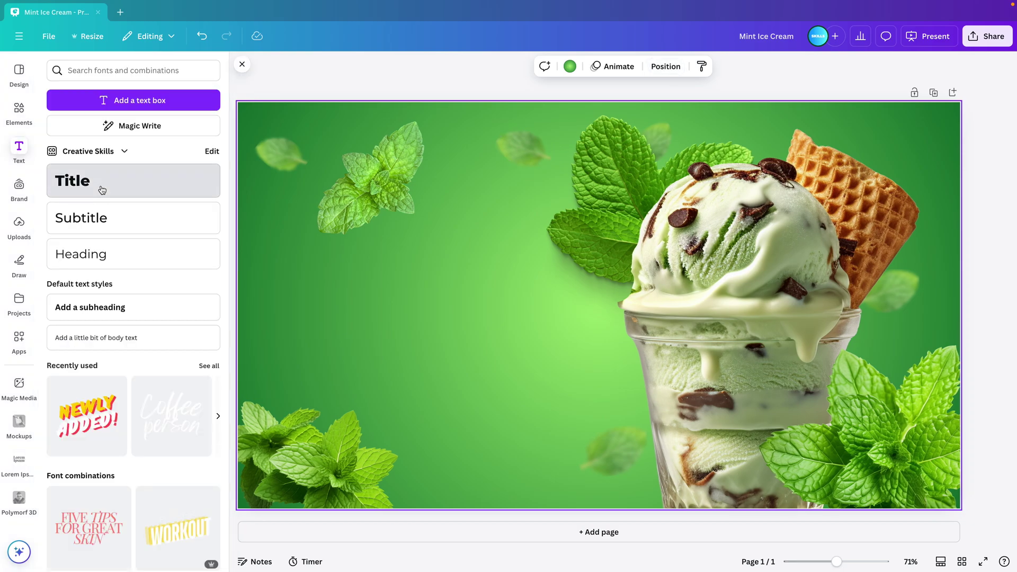
left_click(100, 191)
type("Mint")
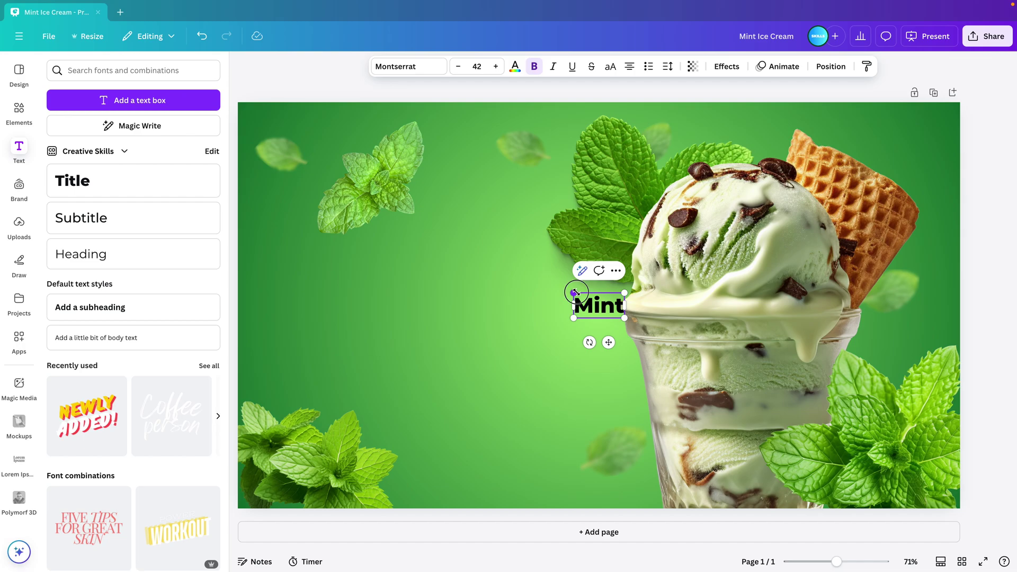
left_click_drag(574, 293, 361, 188)
left_click(471, 372)
left_click_drag(488, 290, 413, 335)
left_click_drag(548, 234, 594, 212)
left_click_drag(479, 297, 479, 298)
Change the Mint title's font to TAN Songbird by searching 'tan'.
left_click(395, 67)
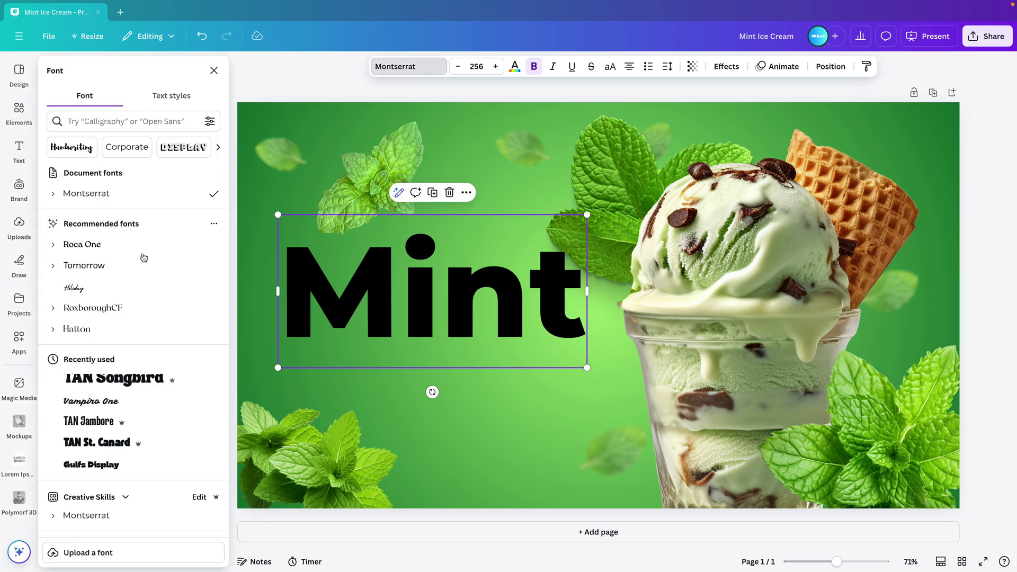
scroll(139, 318, "down", 1)
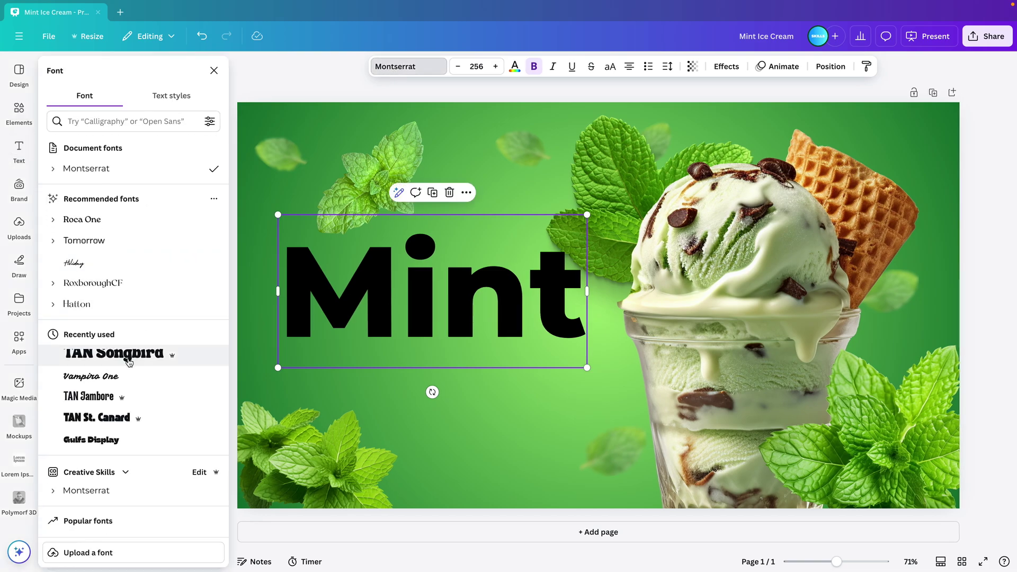
left_click(127, 121)
type("tan")
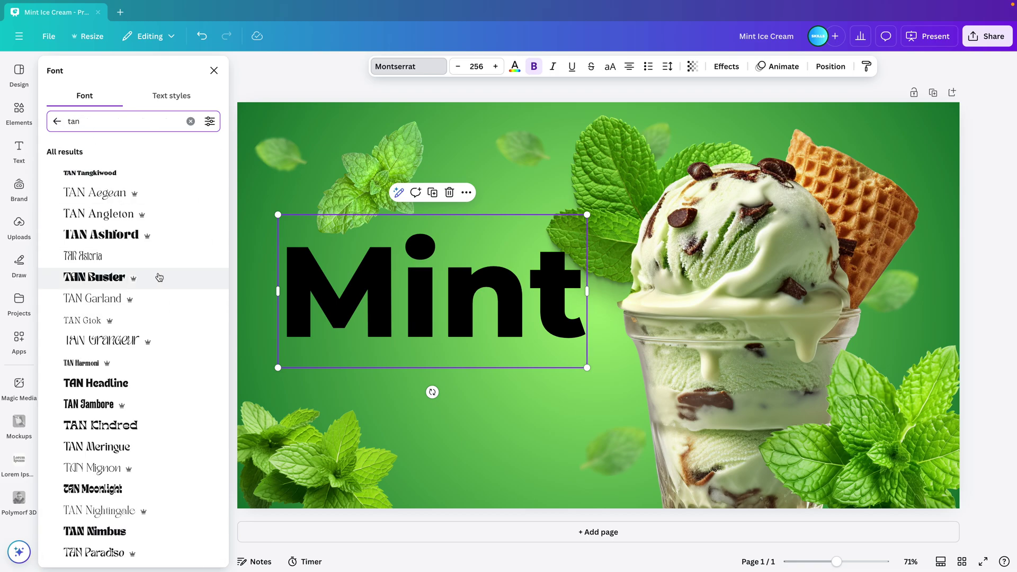
scroll(157, 287, "down", 5)
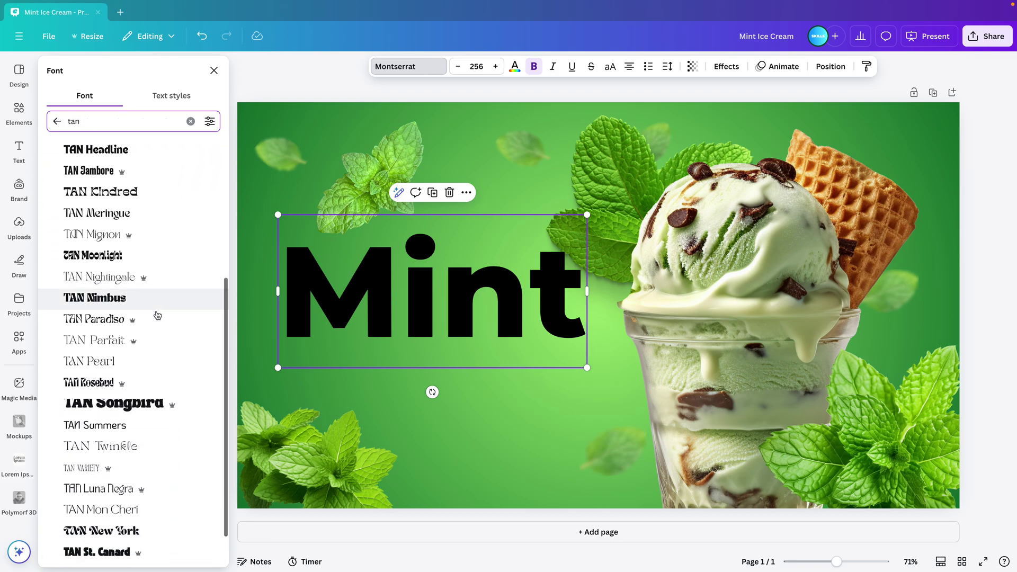
left_click(125, 405)
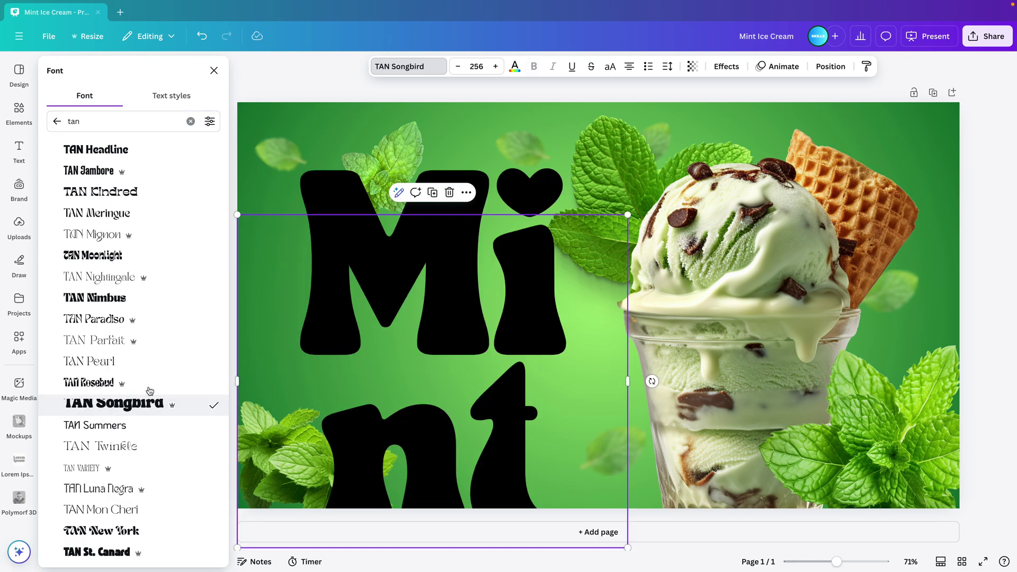
Widen the Mint text box onto one line and move it slightly down and right.
left_click_drag(628, 381, 601, 322)
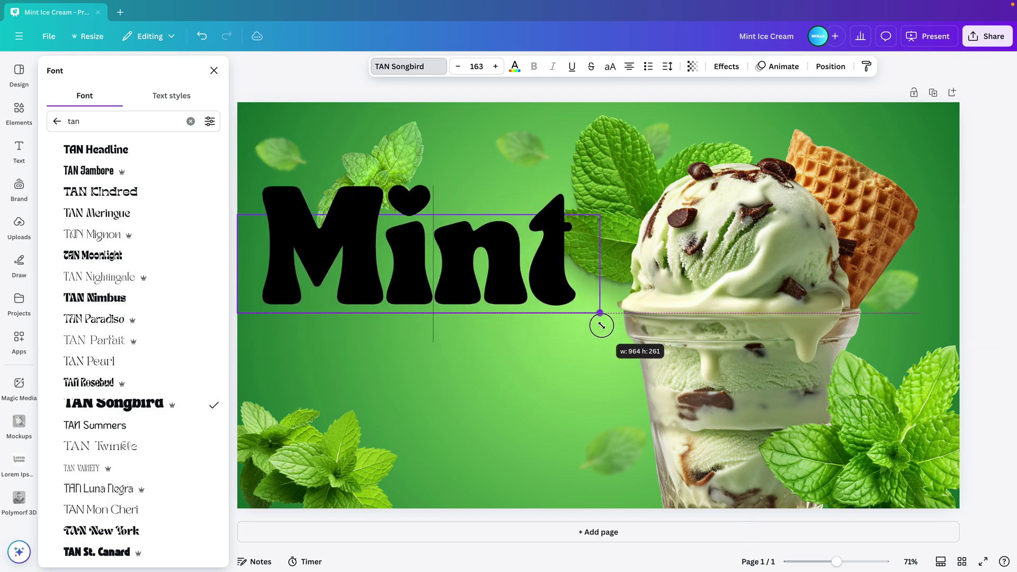
left_click(481, 295)
left_click_drag(481, 295, 498, 349)
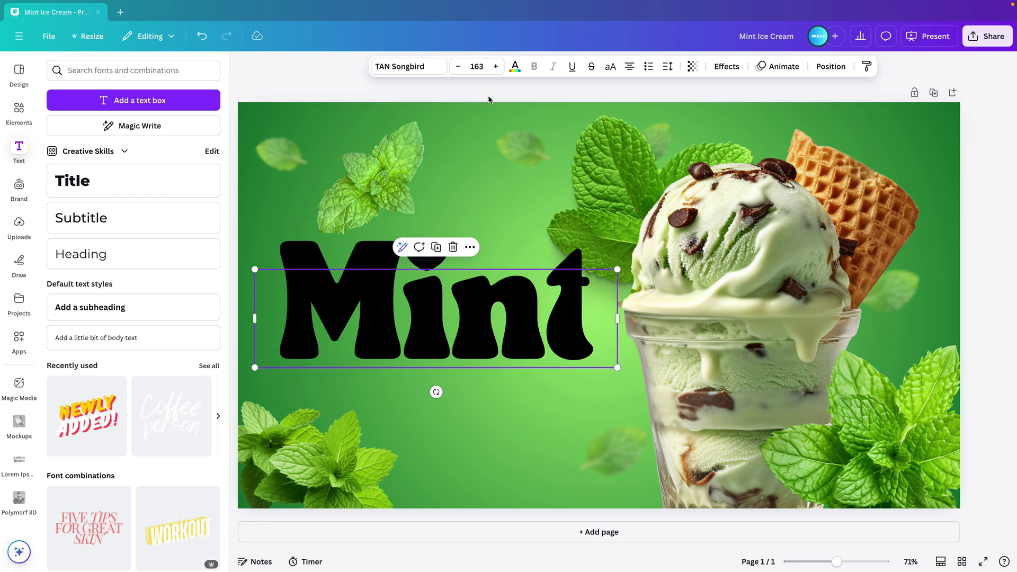
Recolour the Mint text light green from the photo colour swatches.
left_click(514, 66)
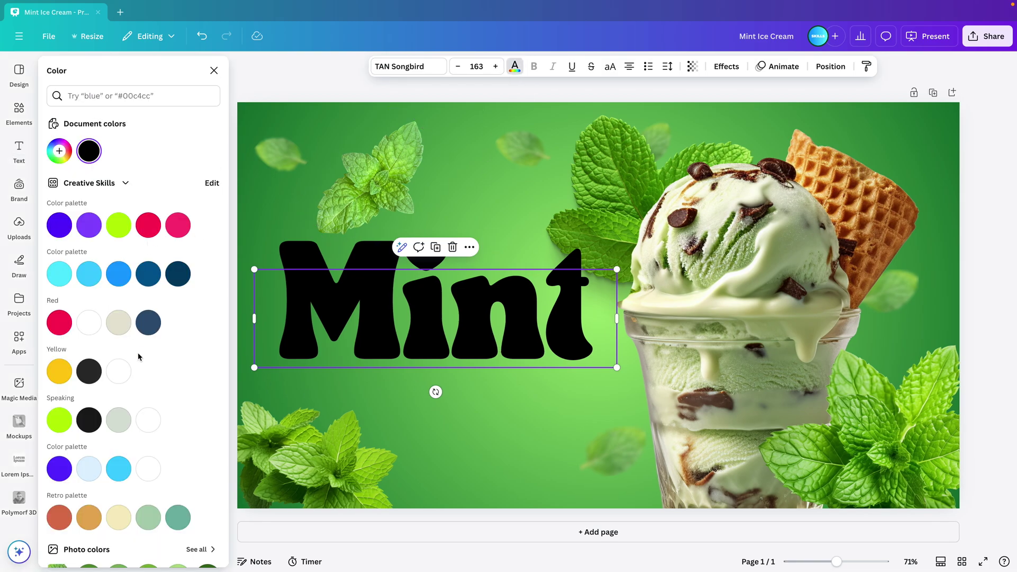
scroll(138, 357, "down", 4)
left_click(210, 401)
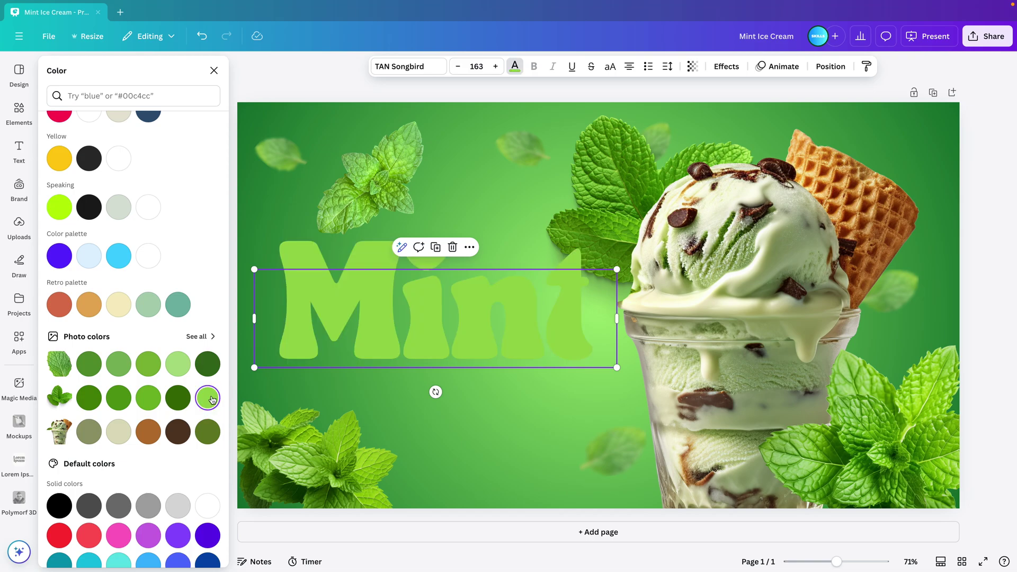
scroll(180, 403, "up", 4)
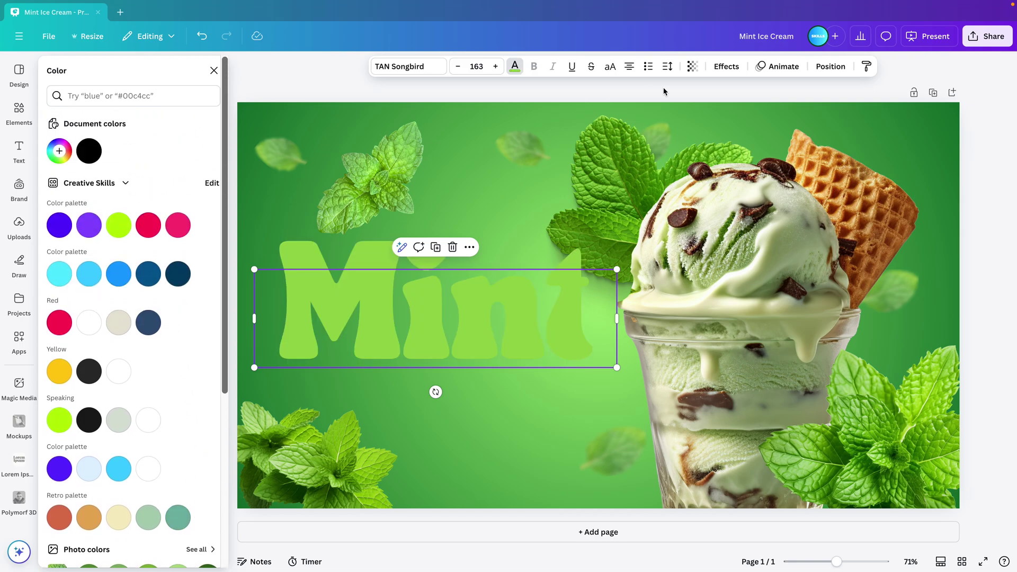
Apply the Neon effect to Mint at intensity 100.
left_click(727, 66)
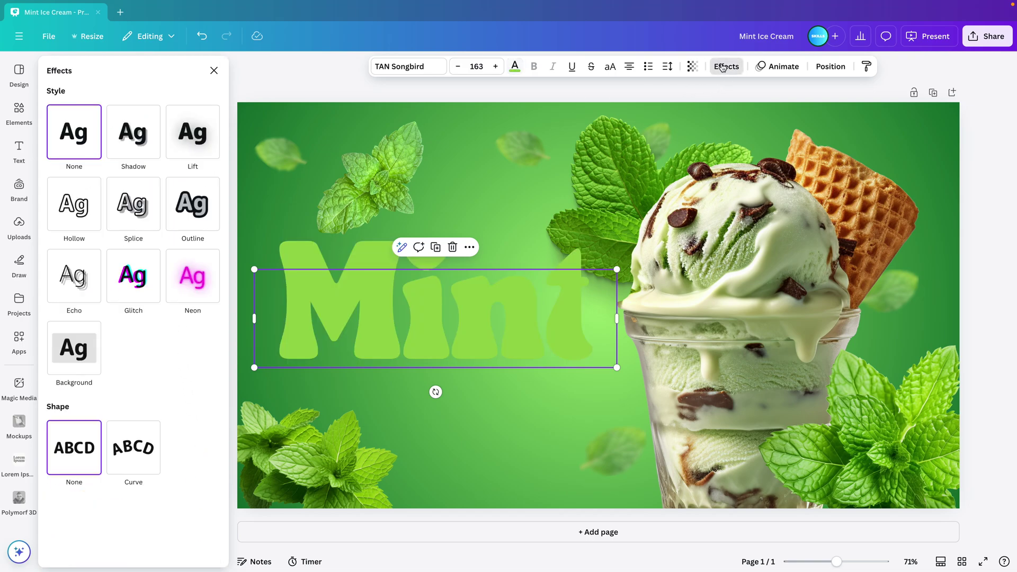
left_click(193, 278)
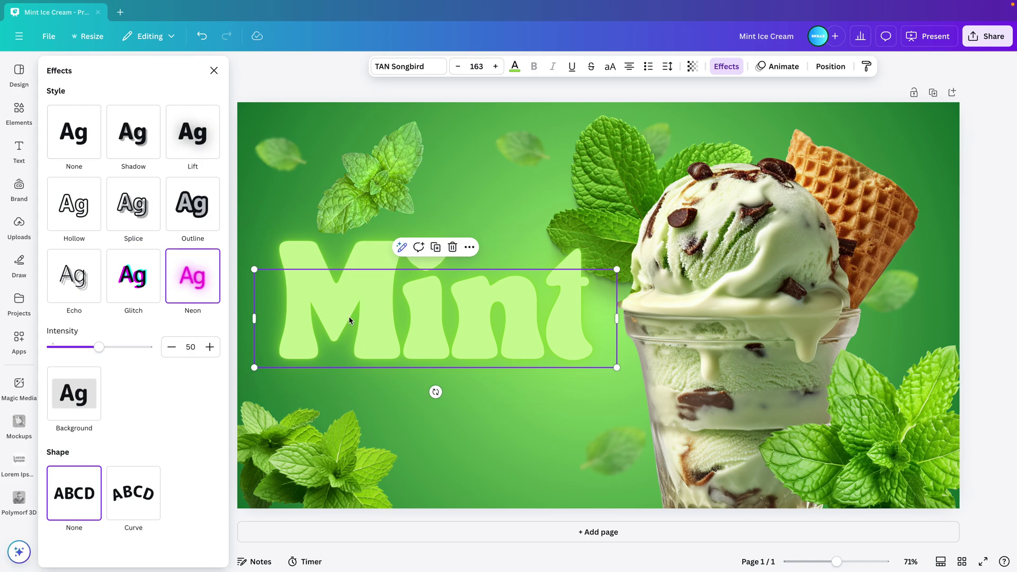
left_click_drag(98, 347, 149, 348)
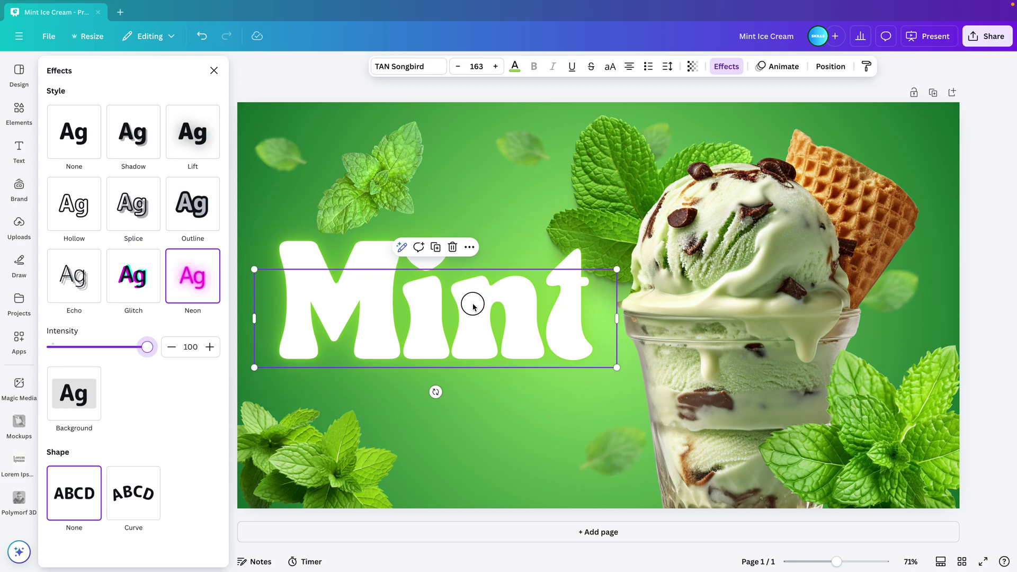
Duplicate Mint below, shrink the copy, retype it as 'gelato' and centre it under the title.
left_click_drag(473, 302, 482, 402)
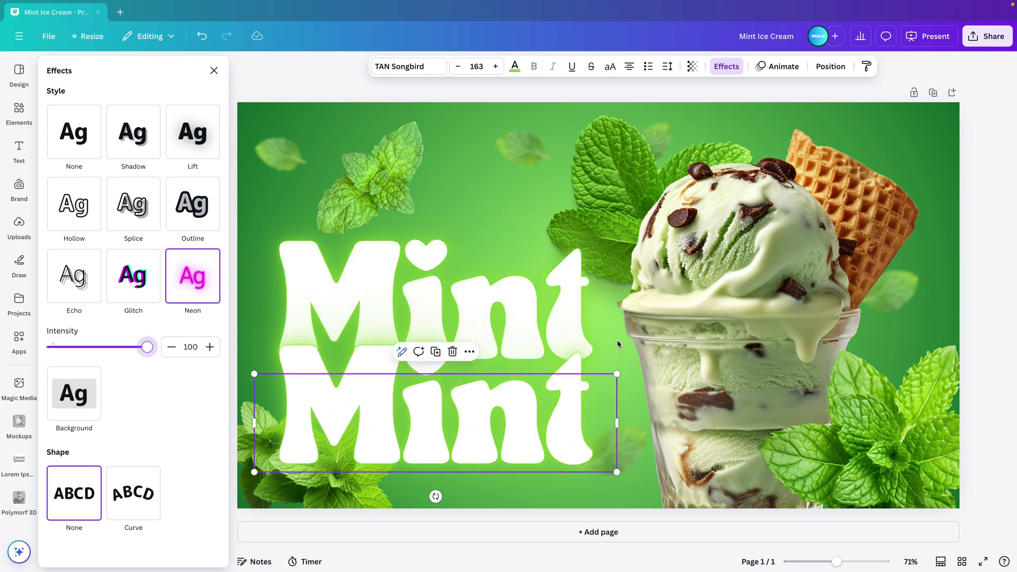
left_click_drag(595, 378, 599, 400)
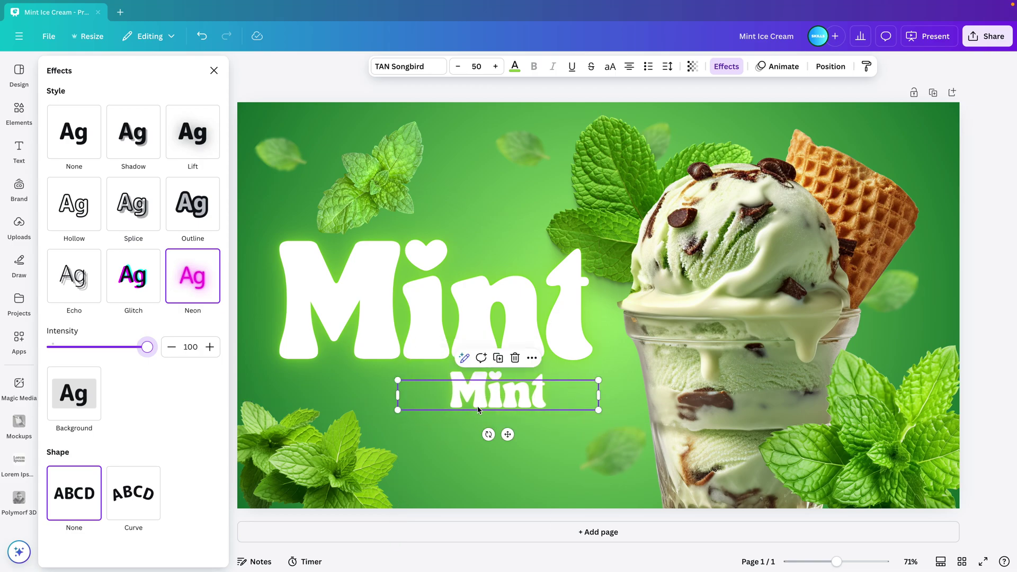
double_click(490, 392)
type("gelate")
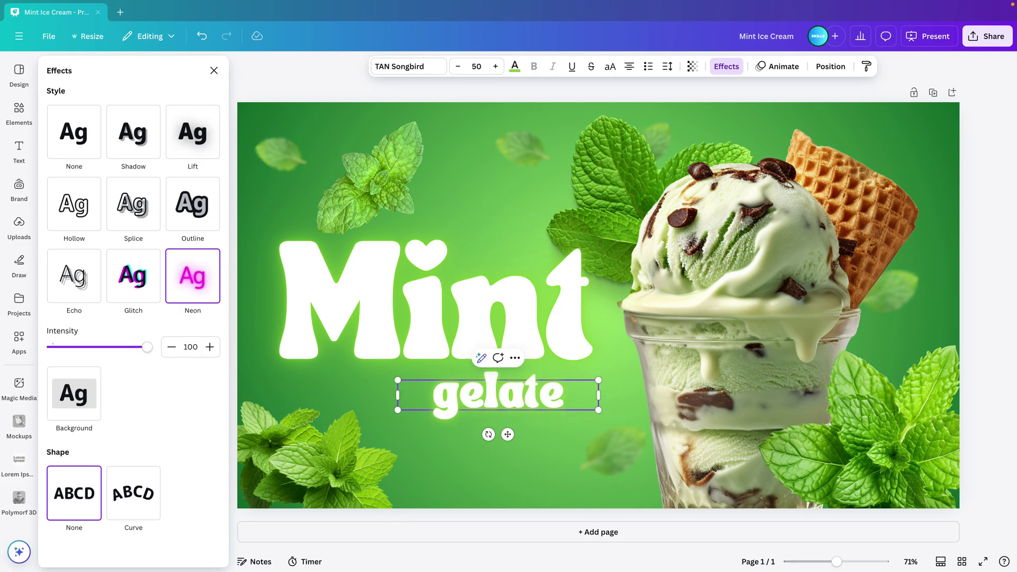
key("BackSpace")
type("o")
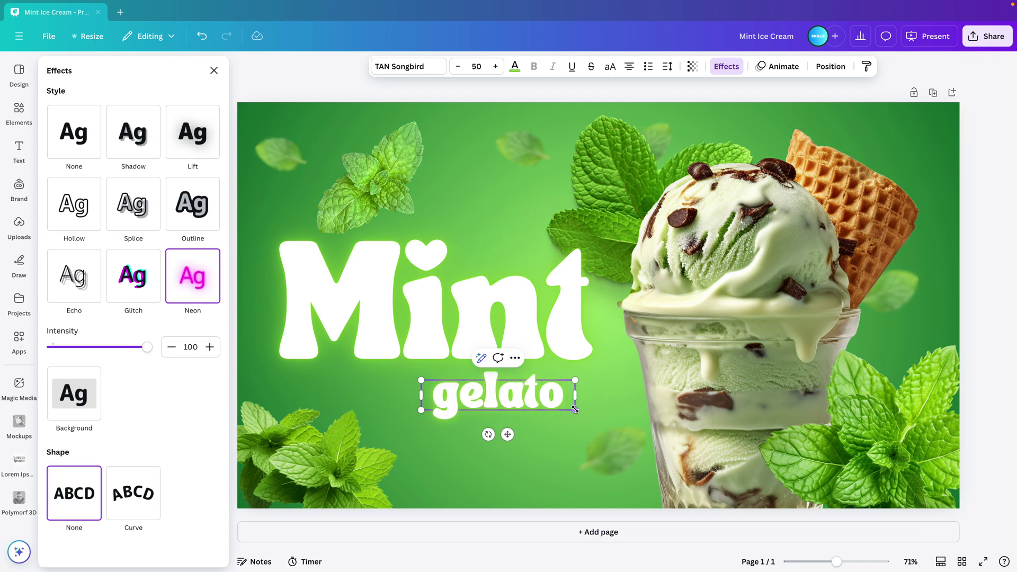
left_click_drag(574, 409, 590, 413)
left_click_drag(517, 403, 517, 404)
Lower Mint and gelato together, then enlarge and reposition the bottom-left mint leaf image.
left_click(498, 335, "shift")
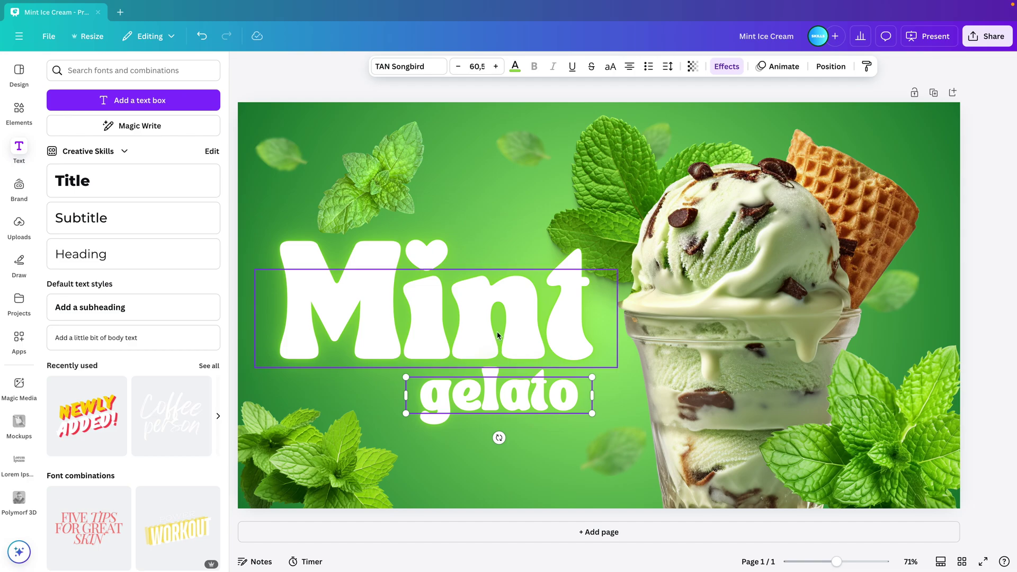
left_click_drag(488, 317, 480, 327)
left_click(390, 409)
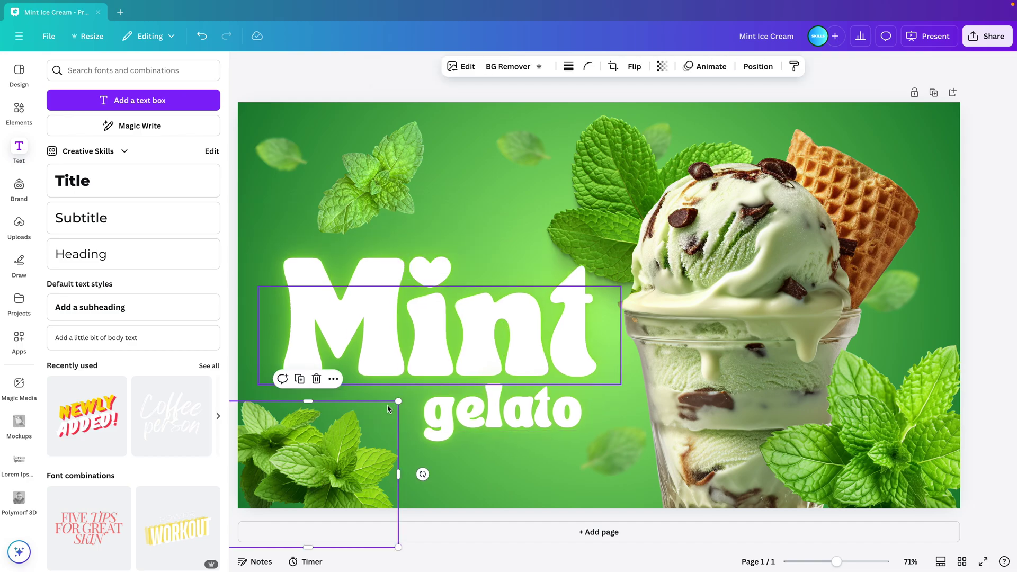
left_click_drag(397, 404, 435, 373)
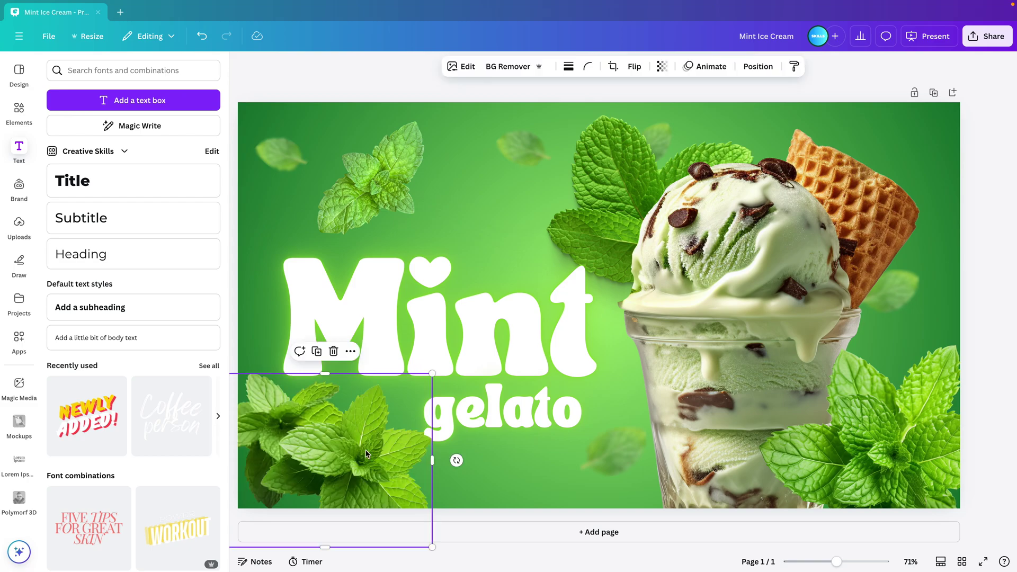
left_click_drag(355, 455, 322, 454)
left_click_drag(401, 372, 427, 353)
left_click_drag(366, 467, 371, 466)
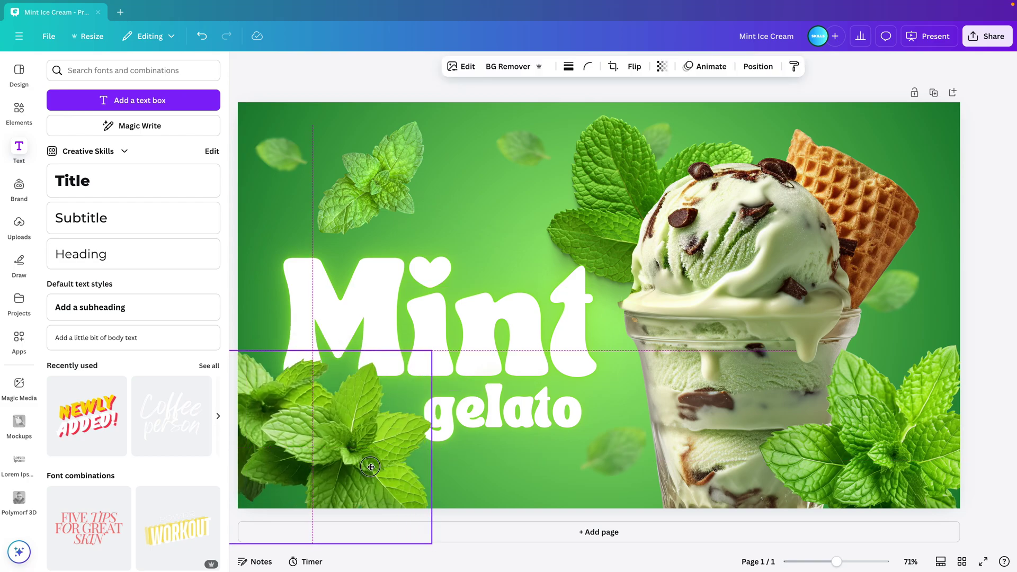
Enlarge gelato to about 65.6 and place the blurred leaf just below it.
left_click(465, 405)
left_click_drag(465, 405, 468, 402)
left_click_drag(591, 426, 608, 431)
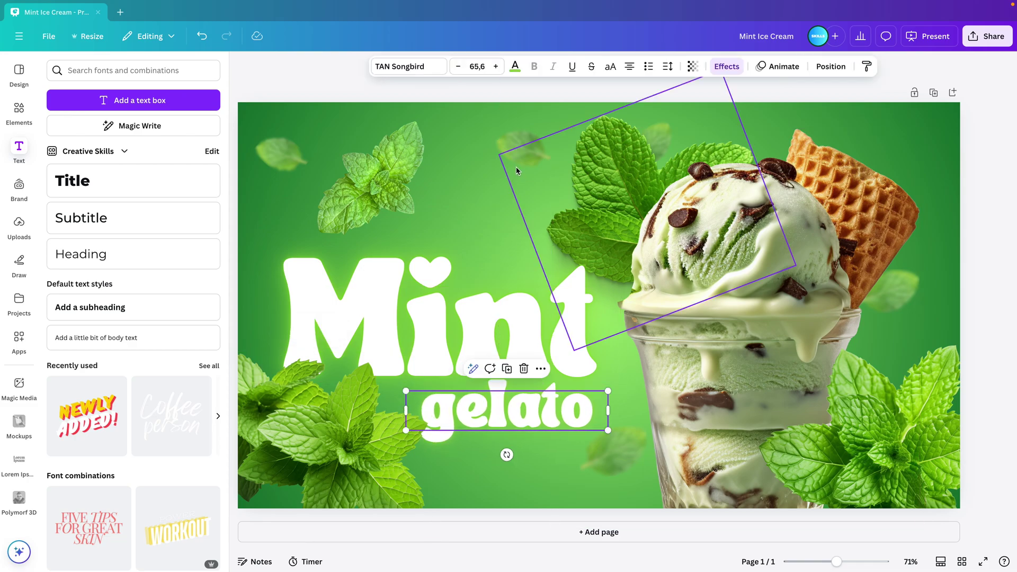
left_click_drag(510, 146, 615, 368)
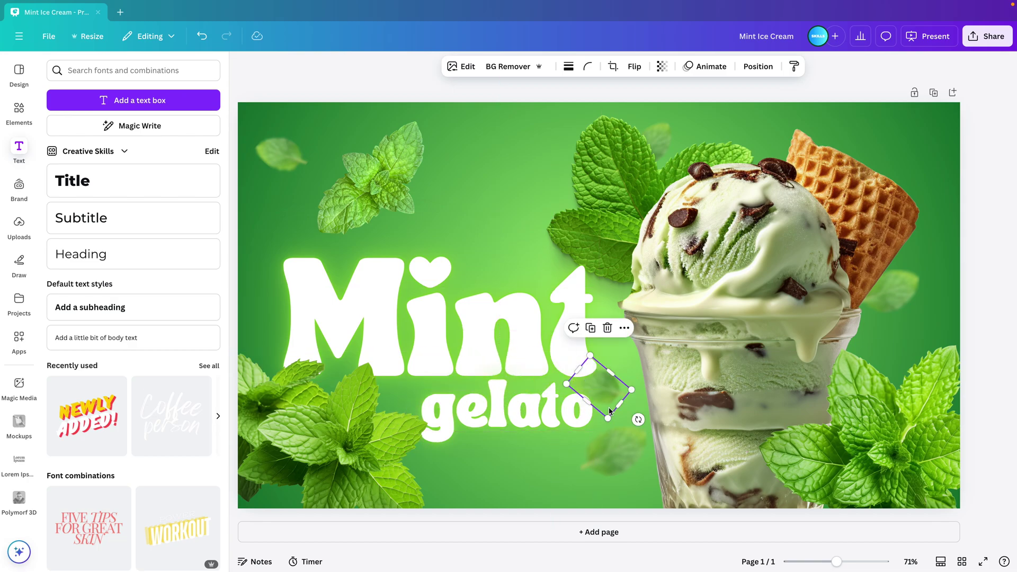
left_click_drag(627, 461, 529, 493)
Reposition the top-left mint leaf image.
left_click(609, 470)
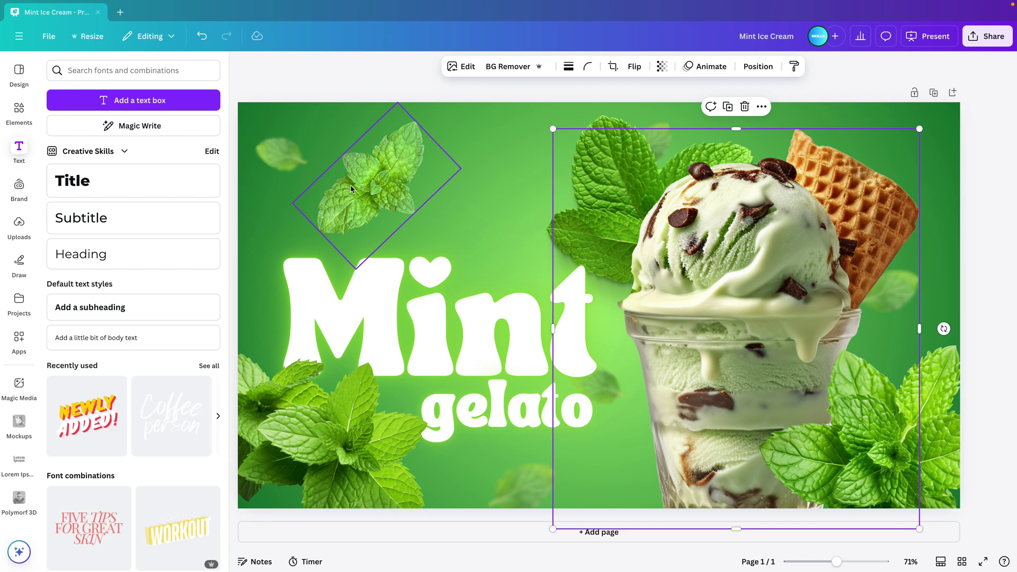
left_click_drag(352, 185, 326, 178)
left_click(463, 201)
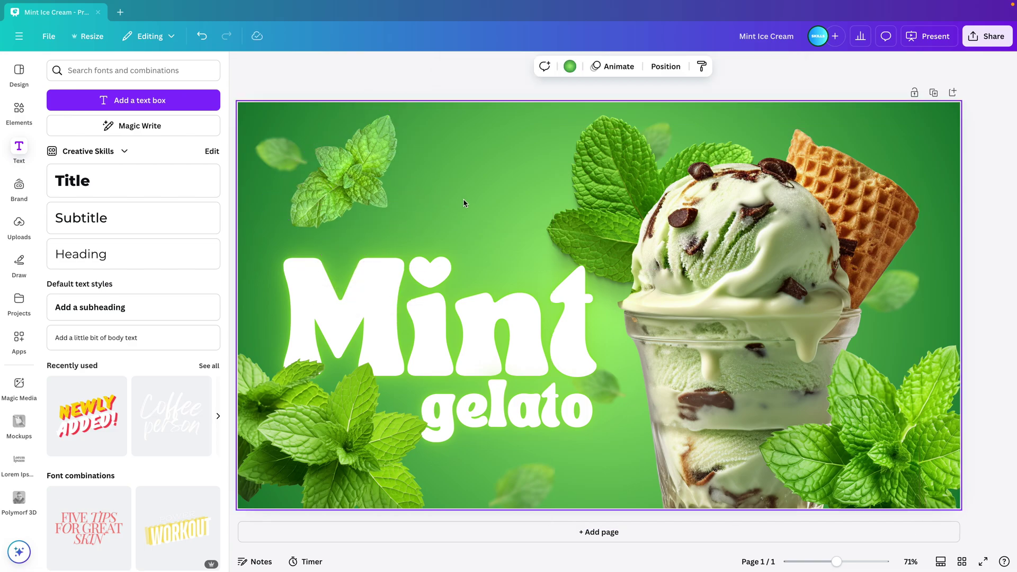
Search Elements for 'circ' and add the black scribbled circle graphic to the slide.
left_click(19, 109)
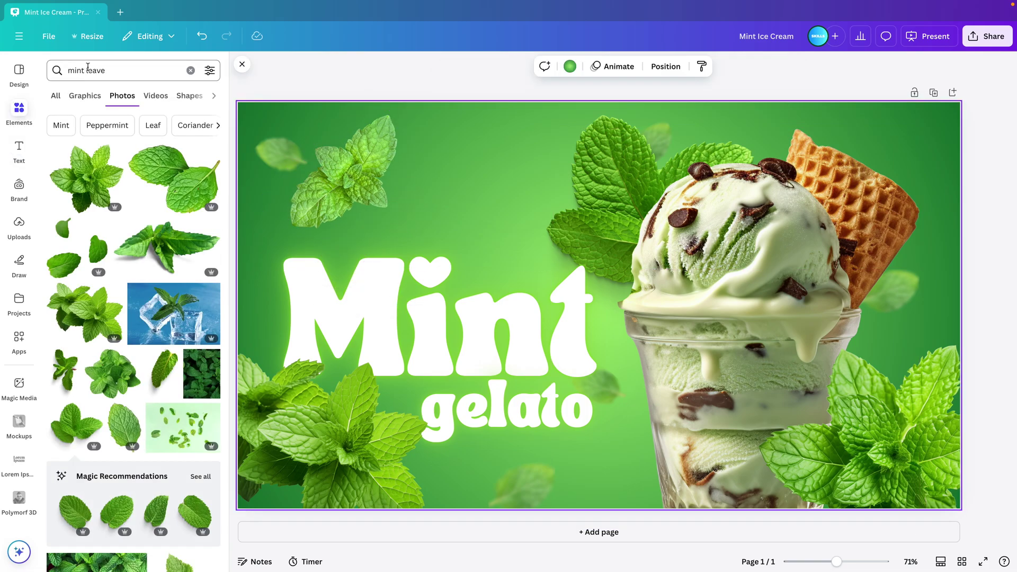
double_click(95, 70)
key("BackSpace")
key("BackSpace")
key("BackSpace")
key("BackSpace")
key("BackSpace")
key("BackSpace")
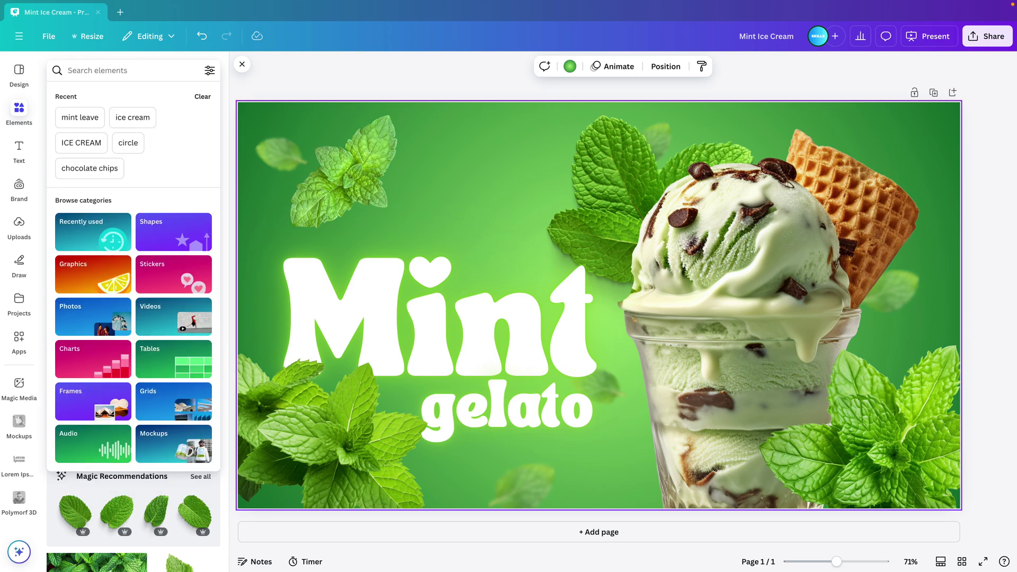
type("circle")
key("Return")
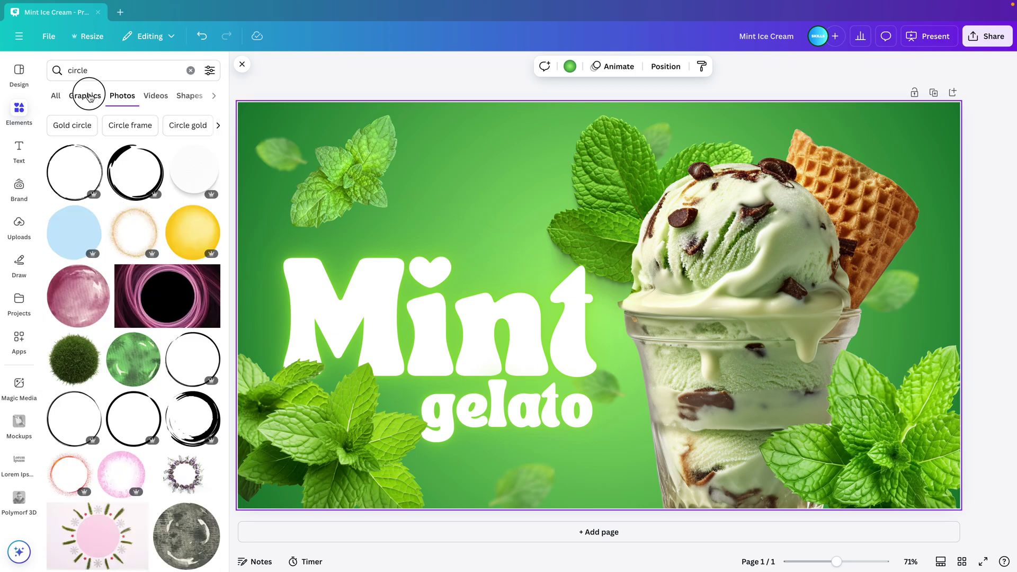
left_click(88, 97)
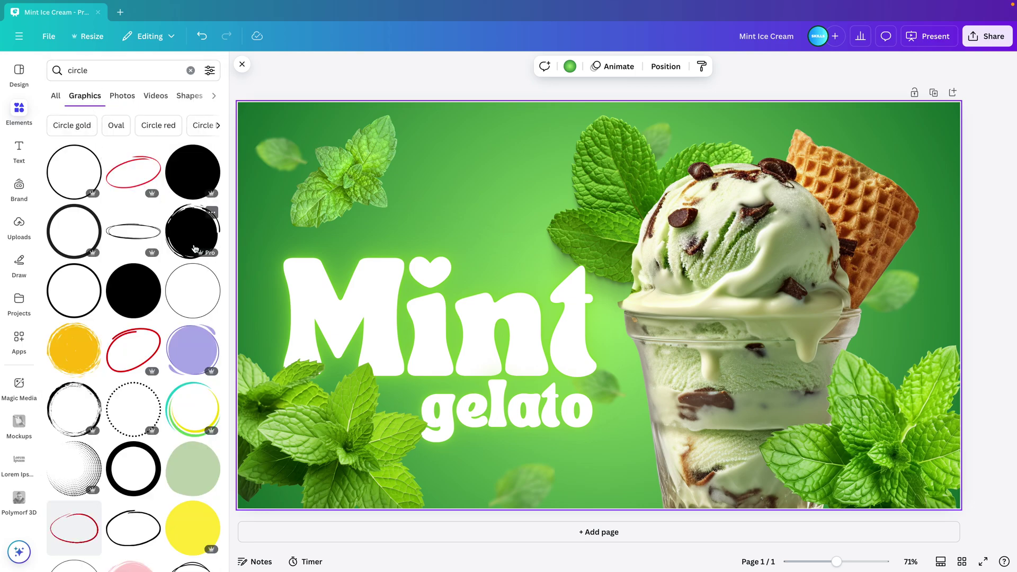
left_click(199, 244)
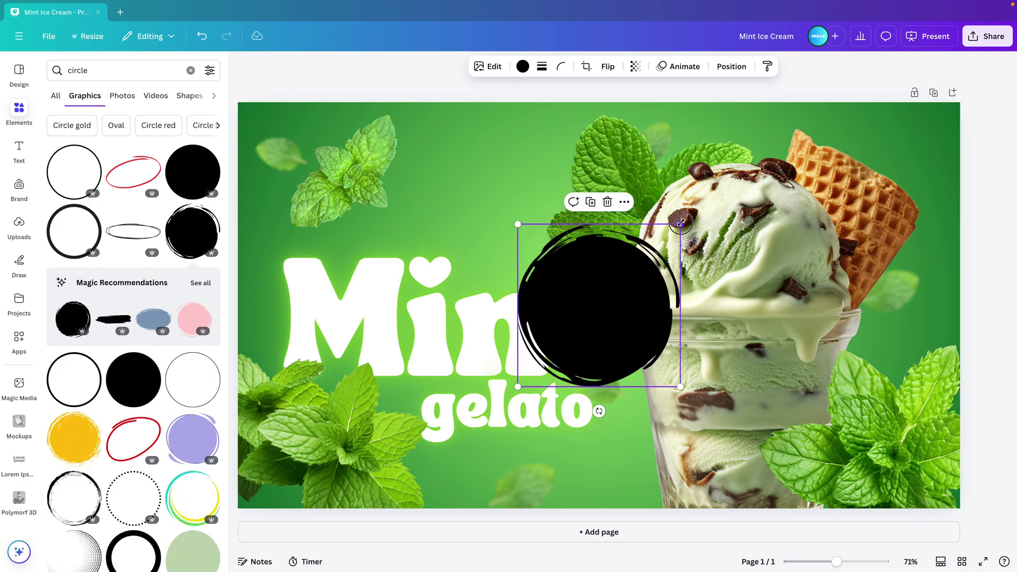
Make the circle white, size it about 369×369 and place it at top centre above Mint.
left_click_drag(674, 225, 639, 266)
left_click_drag(597, 327, 501, 176)
left_click(523, 67)
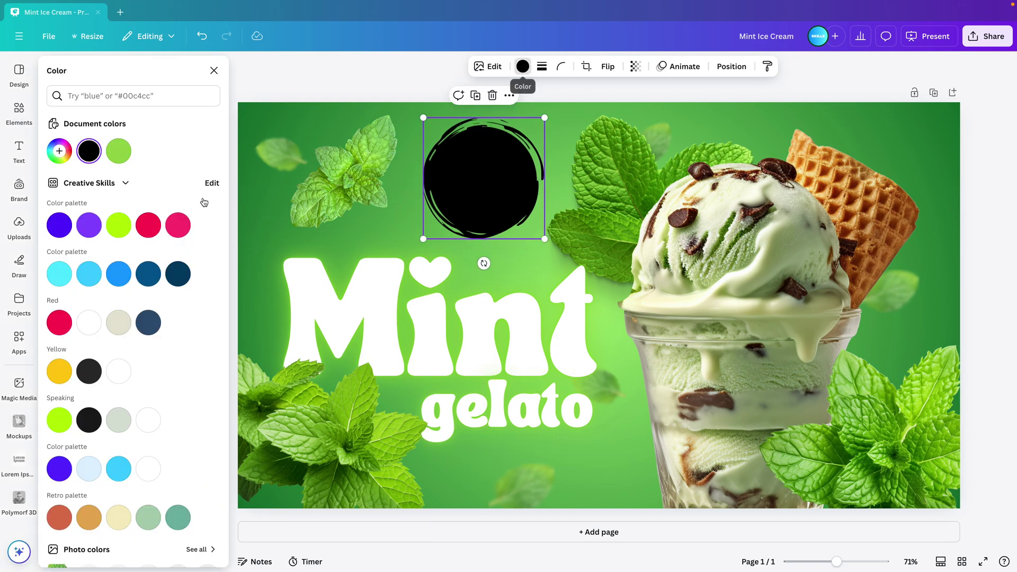
left_click(93, 324)
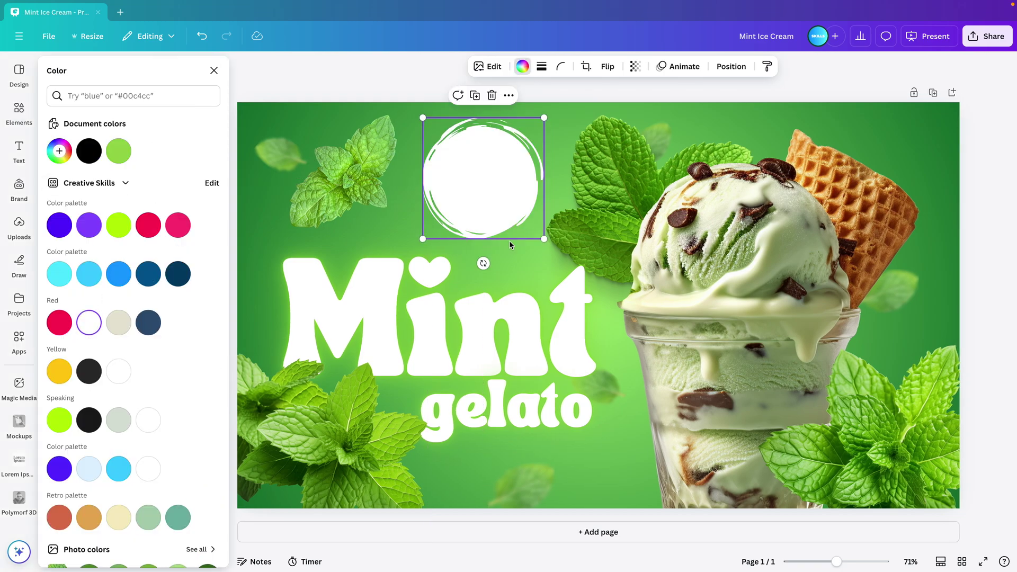
left_click_drag(544, 239, 569, 249)
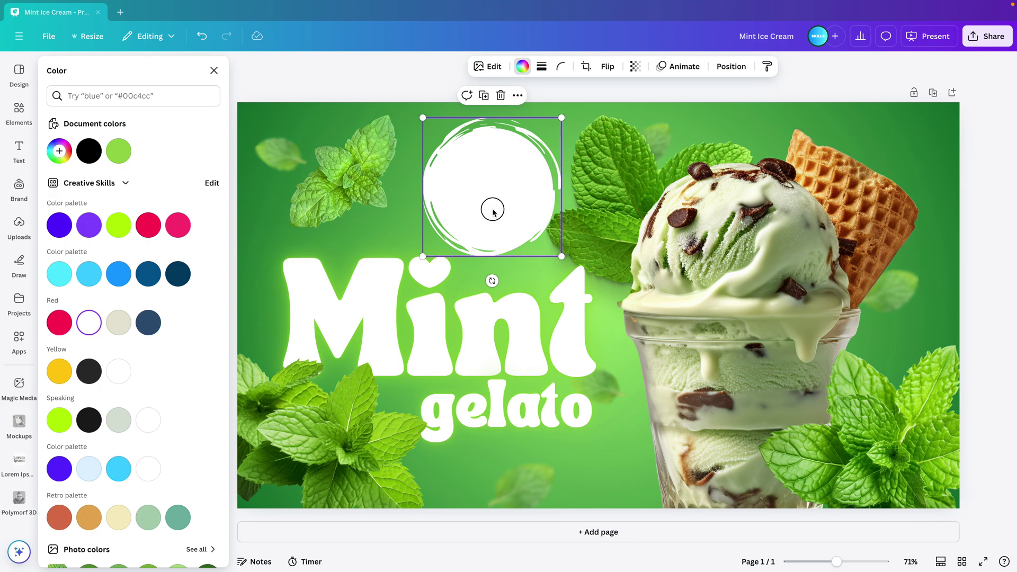
left_click_drag(491, 209, 507, 206)
Nudge gelato slightly, then duplicate it into the circle and remove the copy's neon glow.
left_click_drag(540, 411, 547, 417)
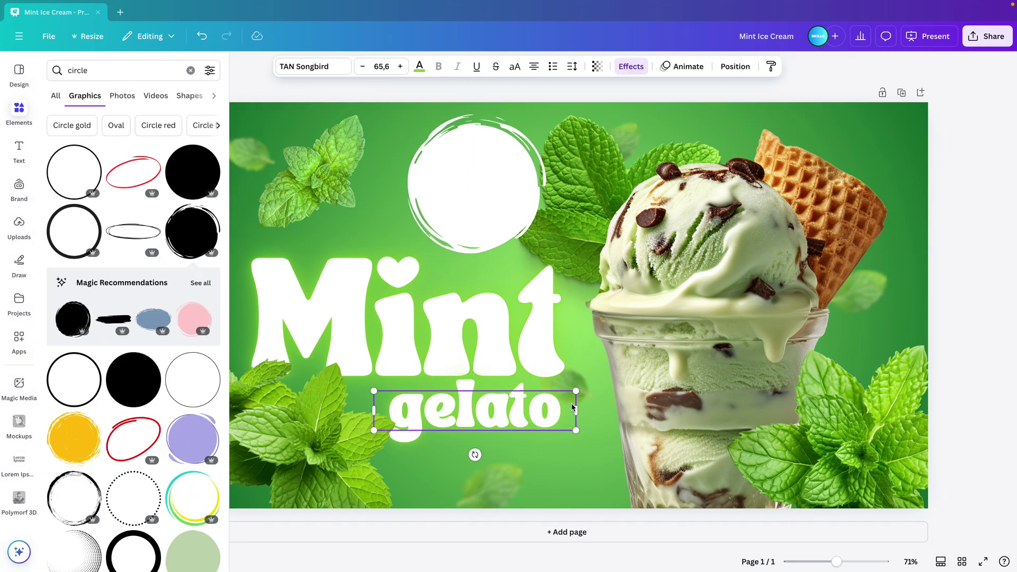
key("ctrl+d")
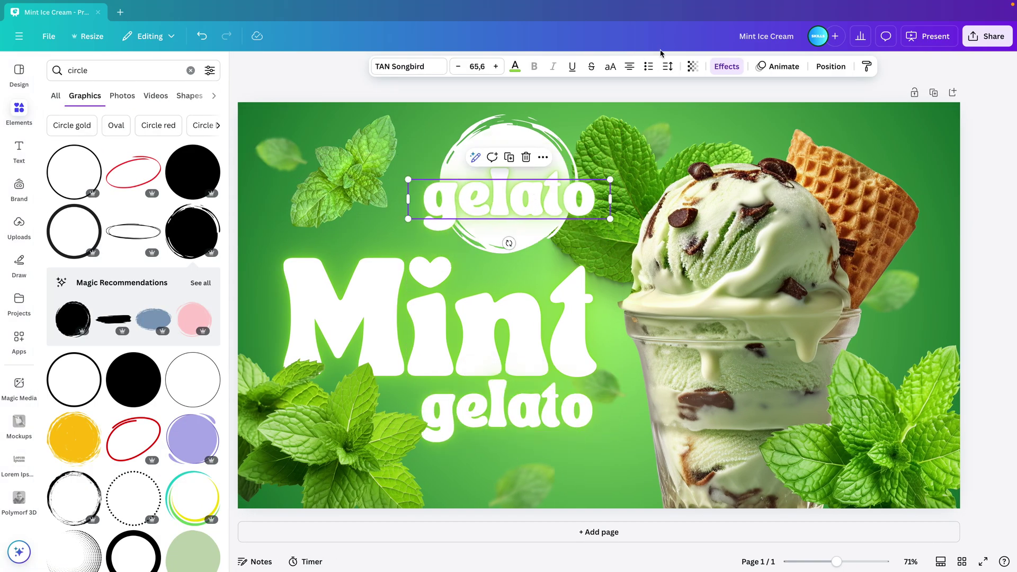
left_click(723, 70)
left_click(74, 132)
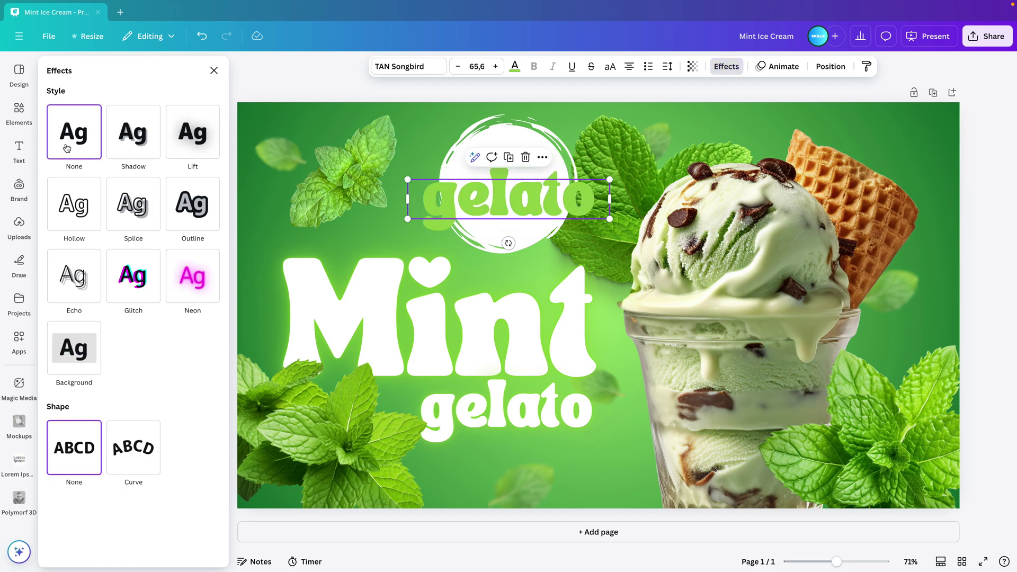
Retype the copy as '4', shrink its box to fit and centre it in the circle.
double_click(513, 199)
type("4")
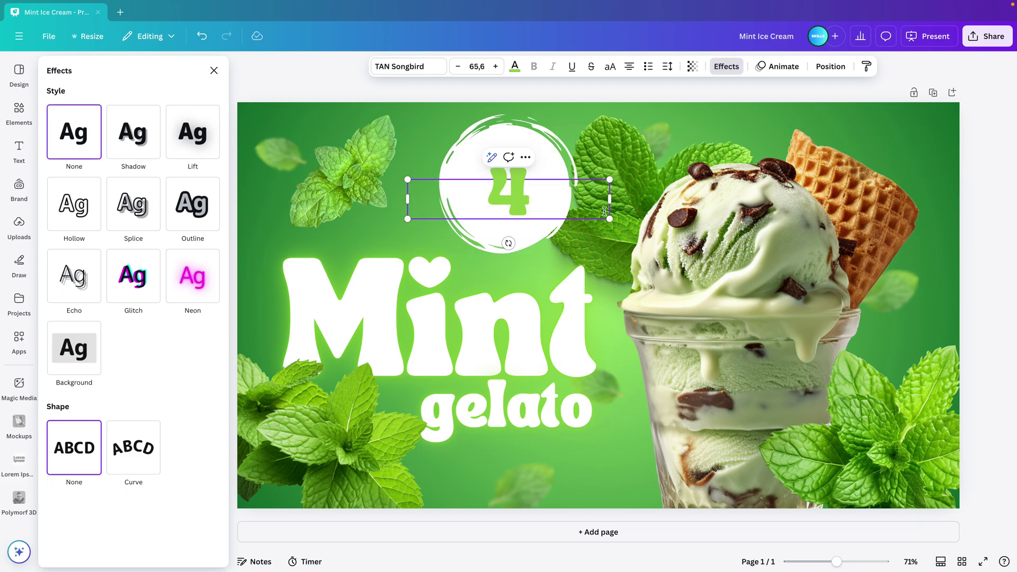
left_click_drag(611, 203, 493, 197)
left_click(536, 259)
Colour the 4 dark green from the photo colour swatches.
left_click(514, 68)
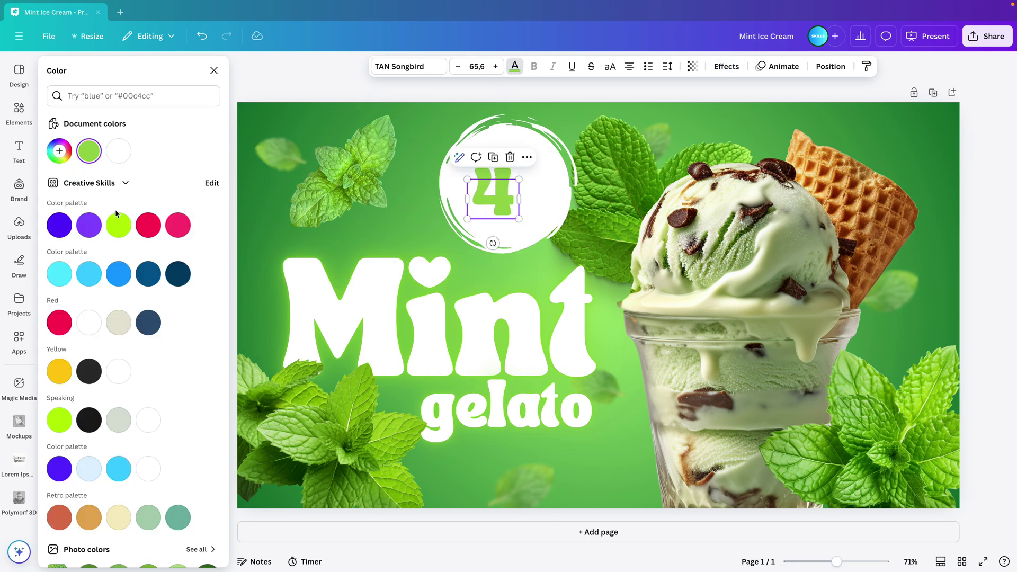
scroll(159, 358, "down", 5)
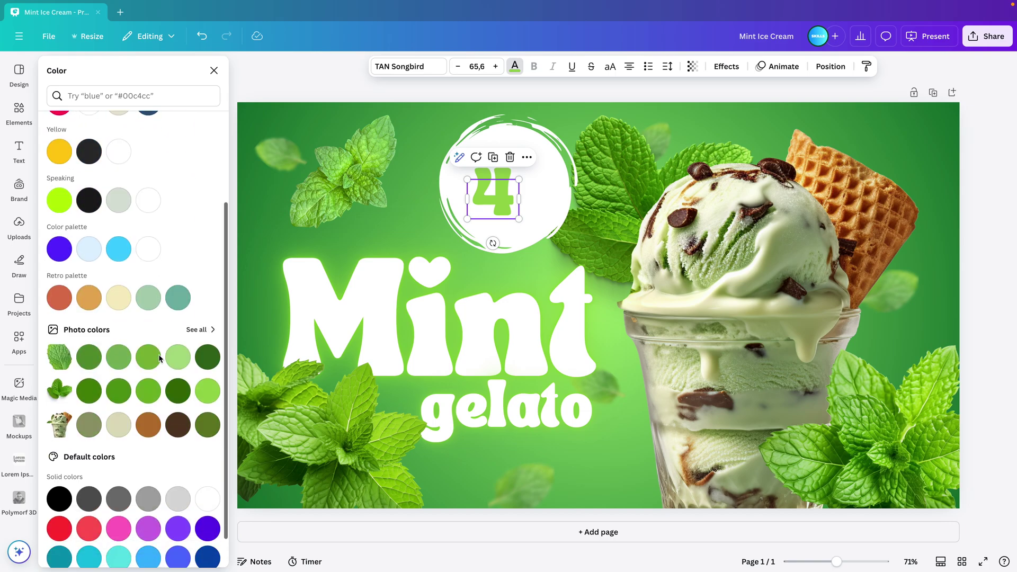
left_click(90, 391)
left_click(177, 392)
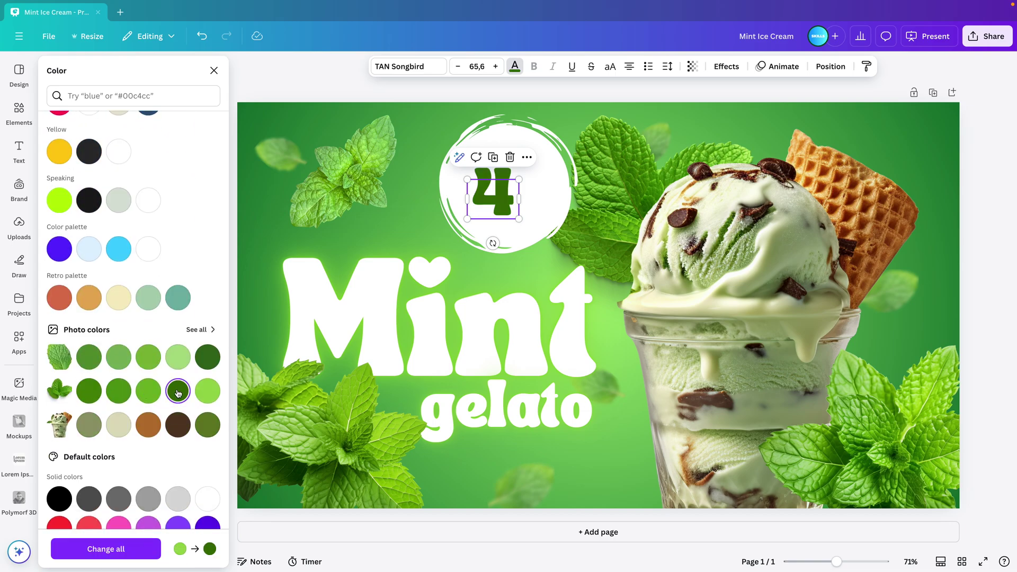
Set the 4 to the background green #56AC51 with the colour picker's eyedropper.
left_click(148, 392)
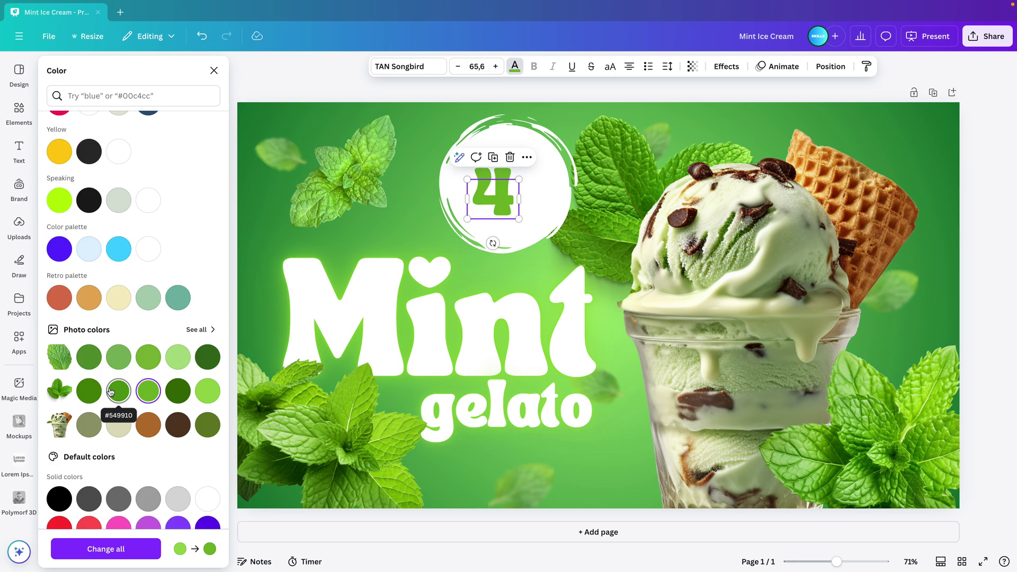
left_click(206, 358)
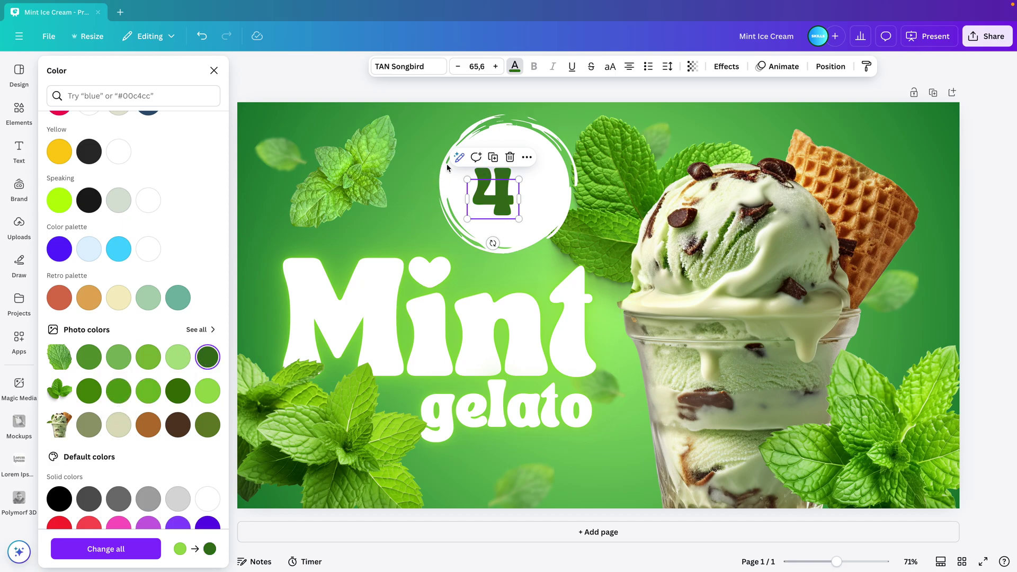
scroll(179, 261, "up", 5)
left_click(58, 151)
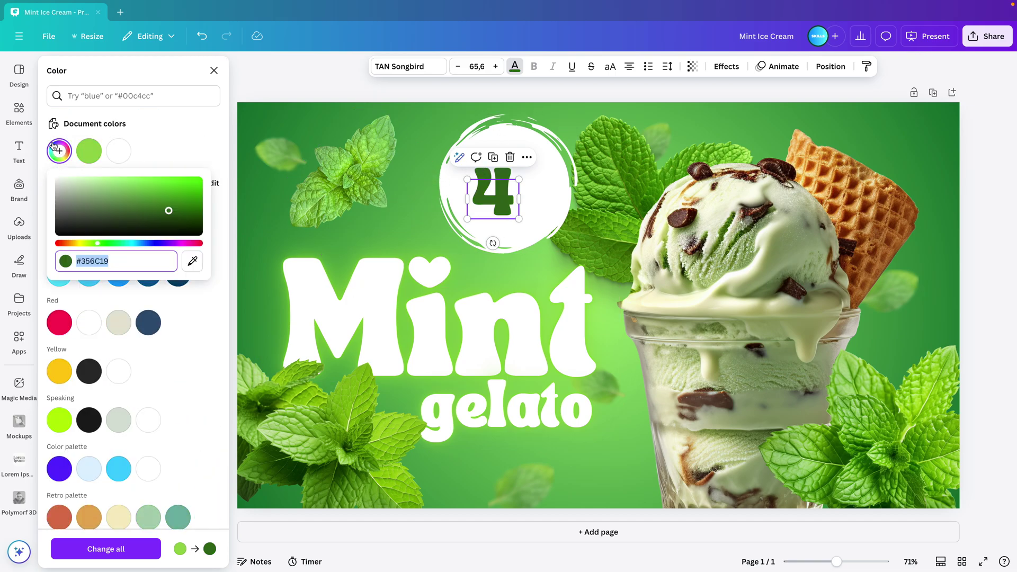
left_click(187, 260)
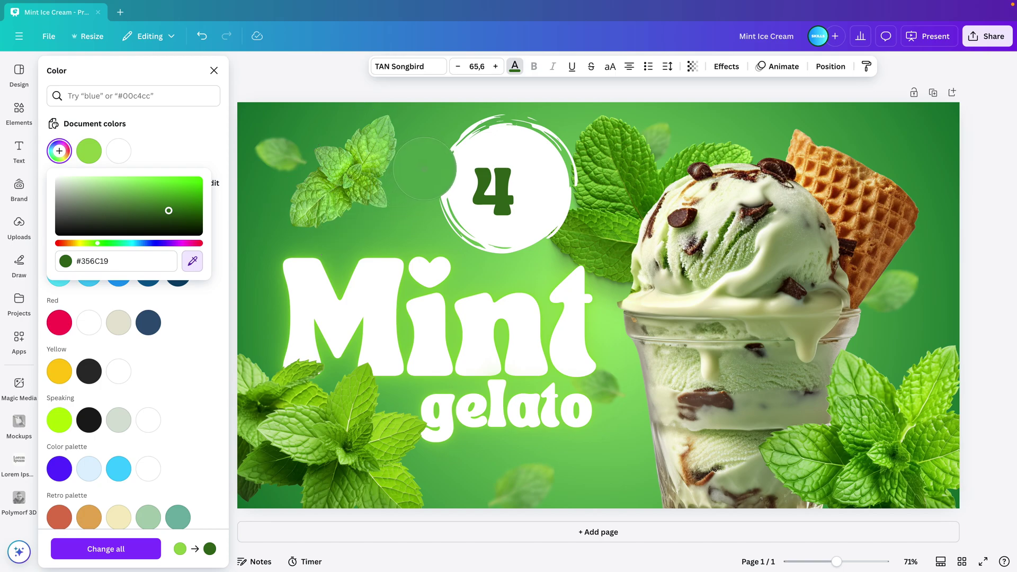
left_click(453, 164)
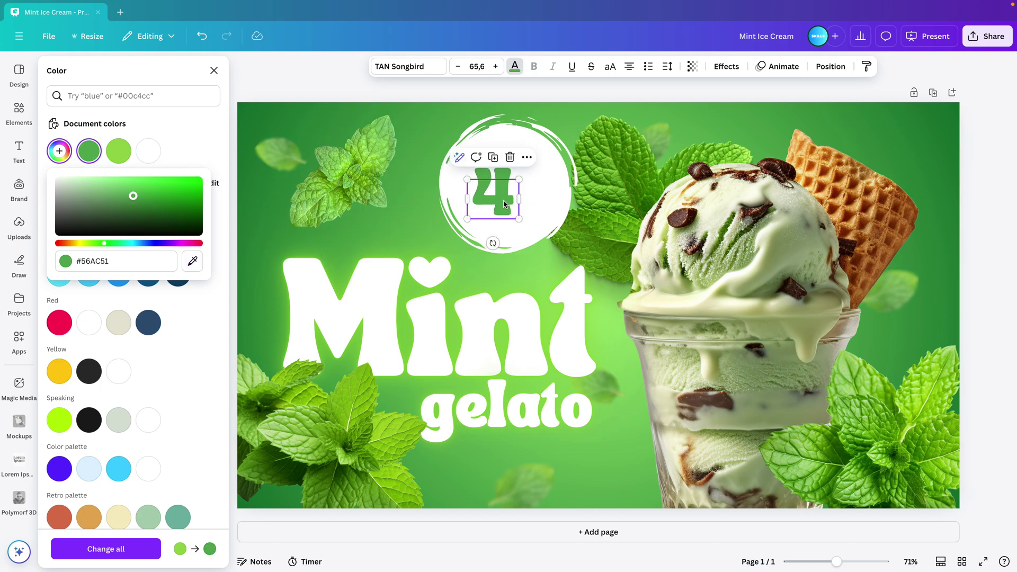
Duplicate the 4 to its upper right, retype it as '99' and shrink it to size 28.
left_click_drag(504, 204, 551, 168)
double_click(552, 168)
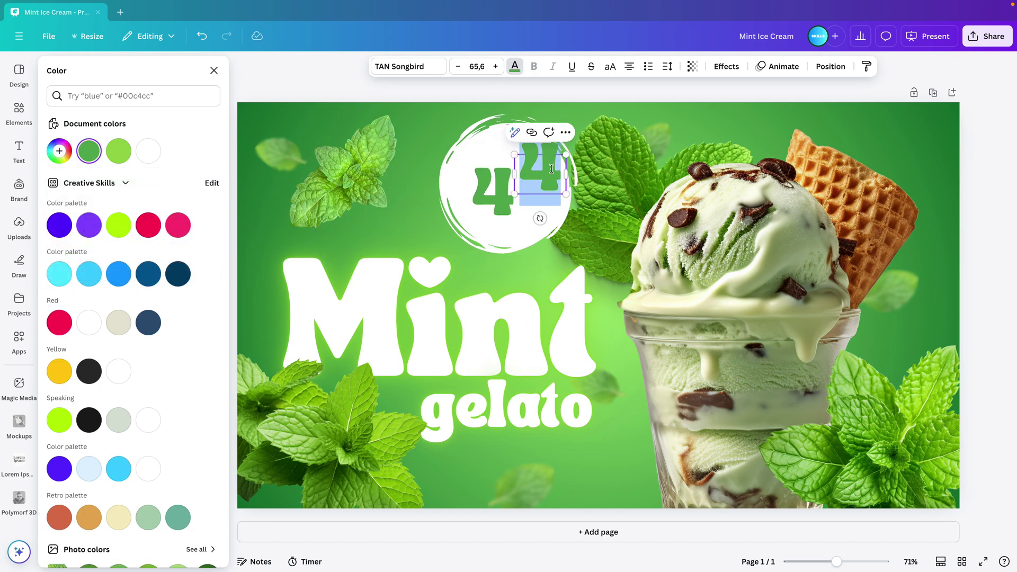
type("99")
left_click_drag(596, 198, 551, 182)
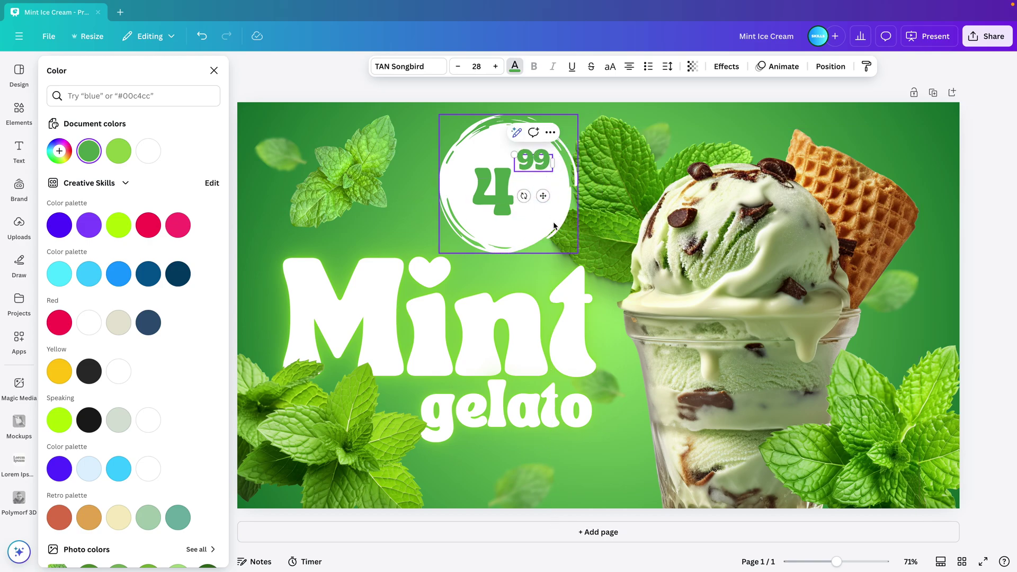
left_click(542, 166)
left_click(542, 166)
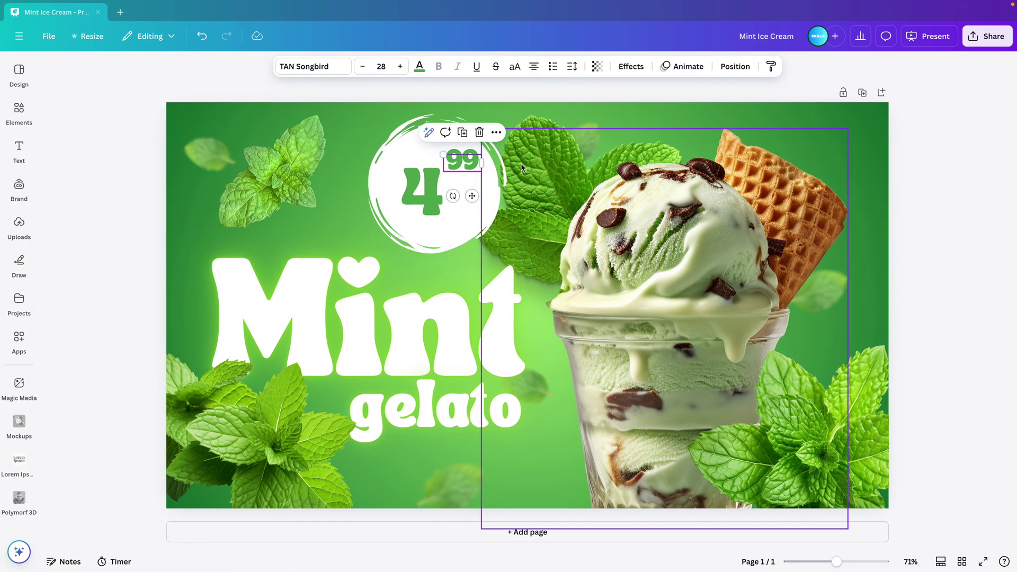
Enlarge the 99 to 36.5, set it at the 4's upper right, and enlarge the 4.
left_click_drag(443, 154, 432, 149)
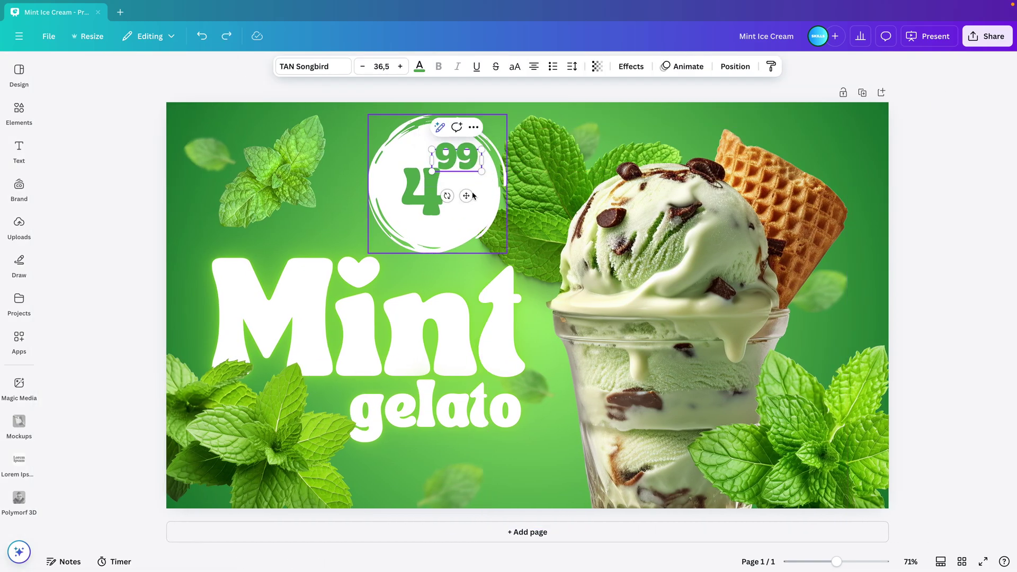
left_click_drag(468, 200, 476, 206)
left_click(436, 207, "shift")
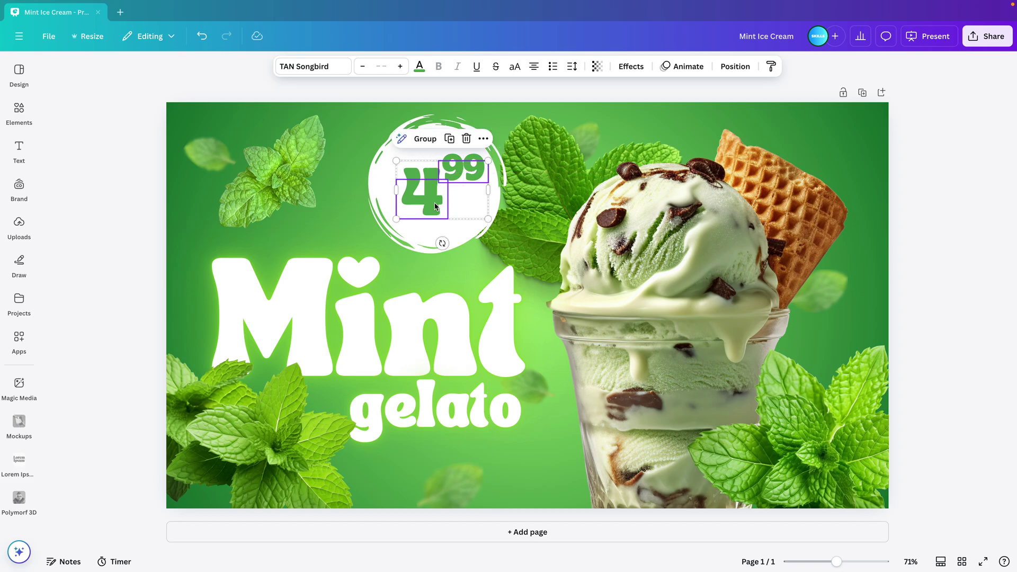
left_click_drag(396, 218, 386, 225)
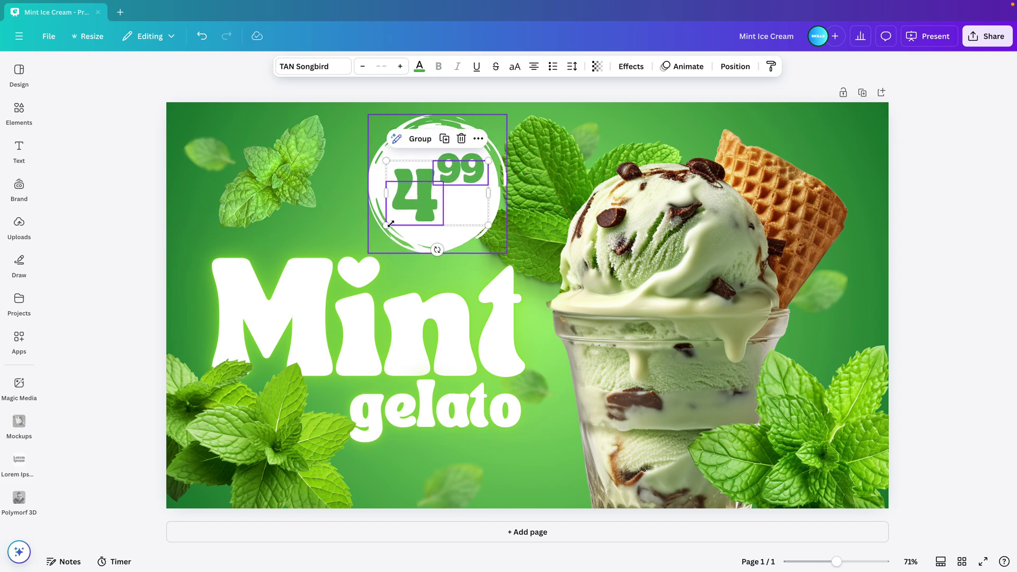
Group the 4 and 99, then group them with the white circle into one price badge.
left_click(419, 139)
left_click(451, 239, "shift")
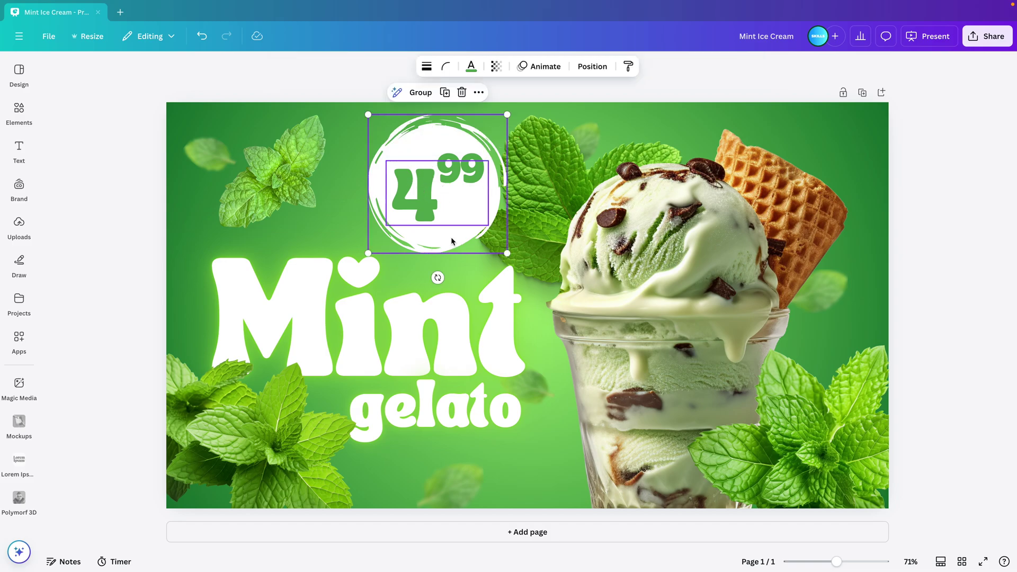
left_click(421, 92)
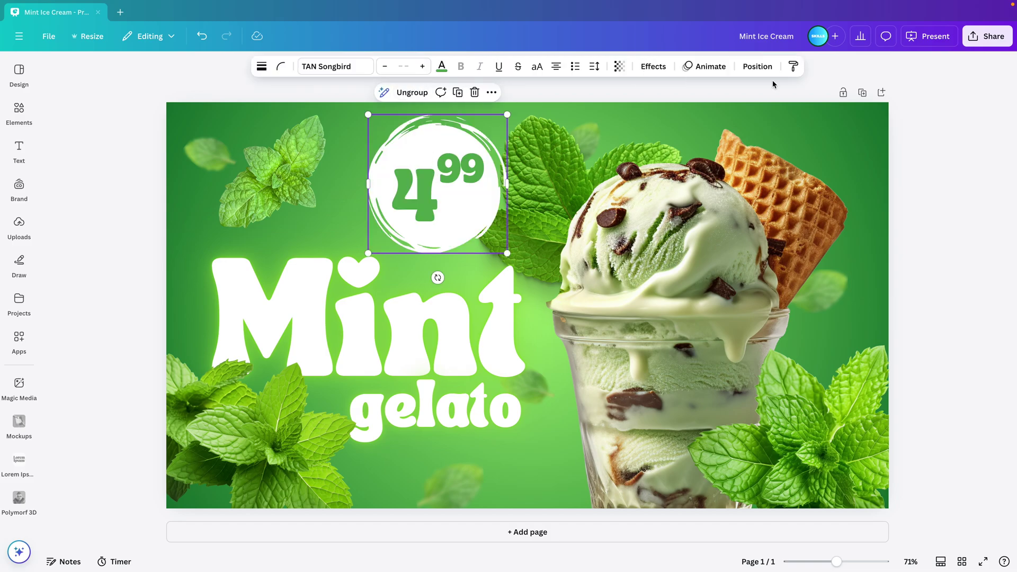
left_click(889, 153)
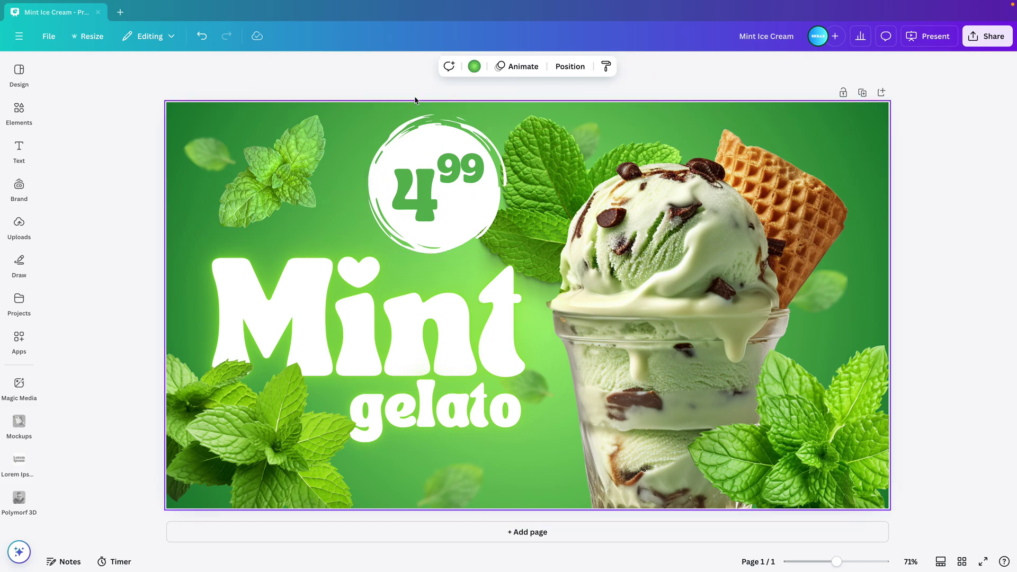
Move the price badge down the layers list to just above the background.
left_click(571, 66)
left_click_drag(141, 163, 152, 479)
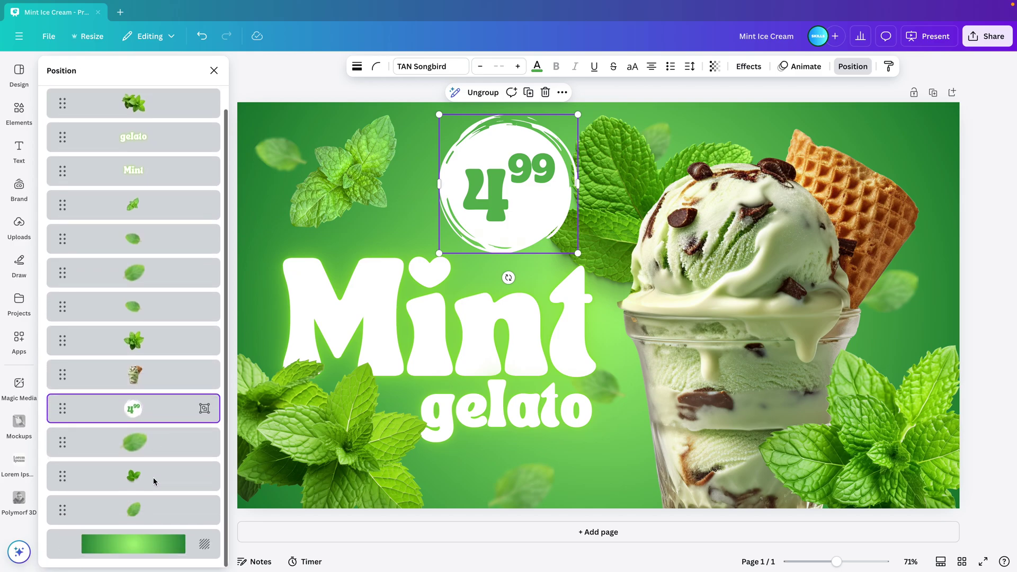
left_click_drag(136, 408, 139, 511)
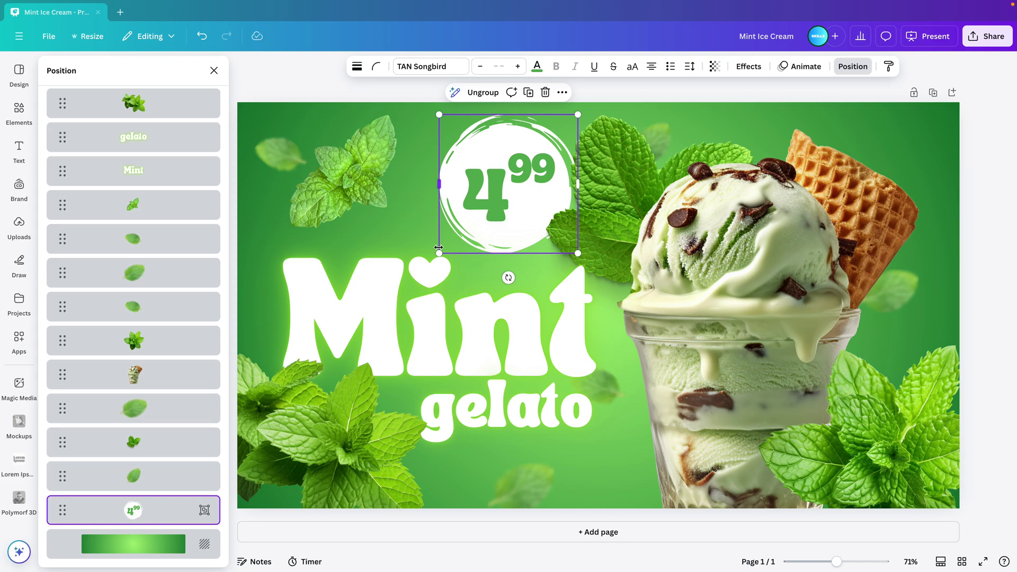
Fine-tune the price badge's size and nudge it slightly right on the slide.
left_click_drag(433, 256, 431, 261)
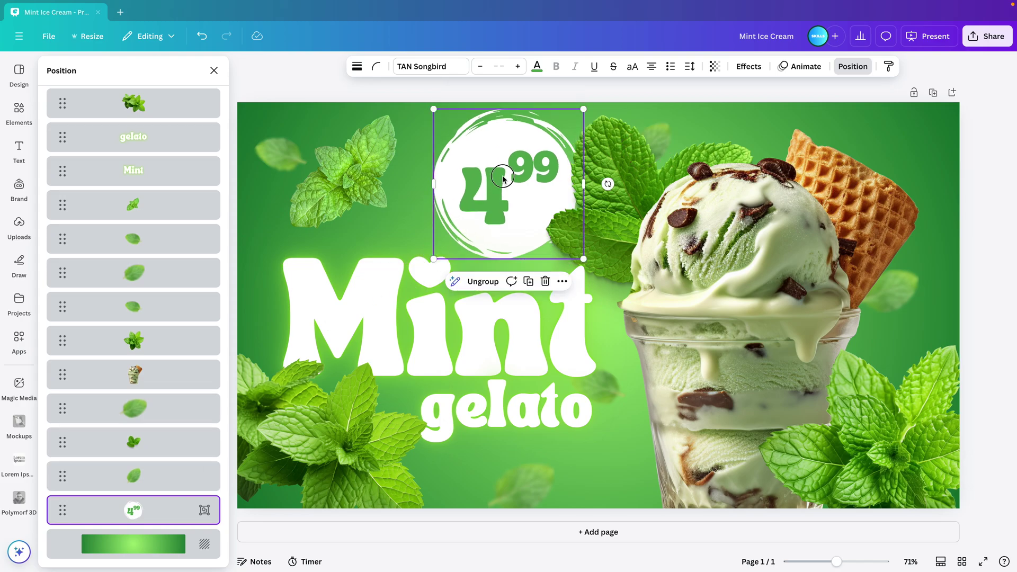
left_click_drag(503, 177, 501, 178)
left_click_drag(583, 107, 575, 115)
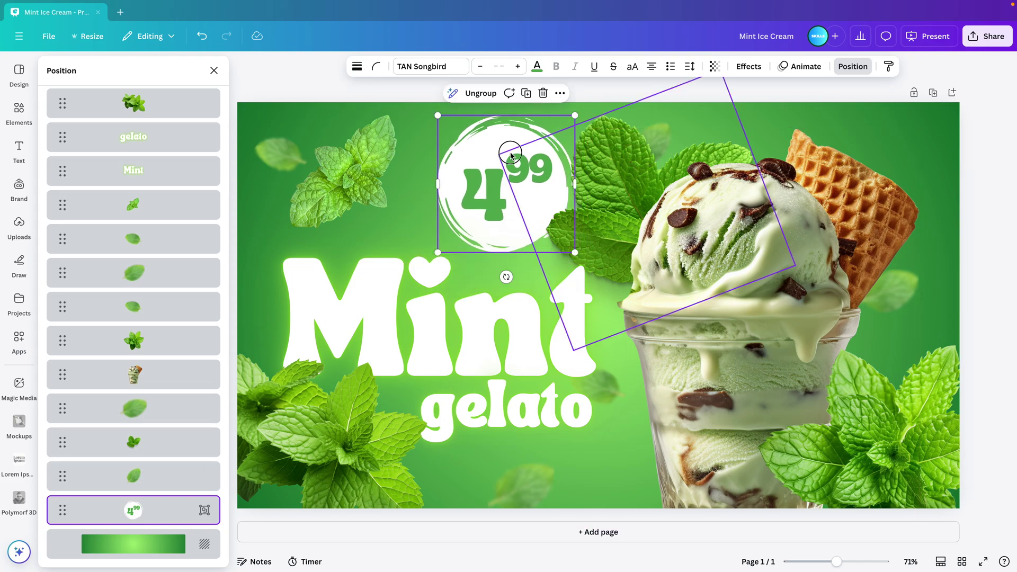
left_click_drag(510, 153, 519, 153)
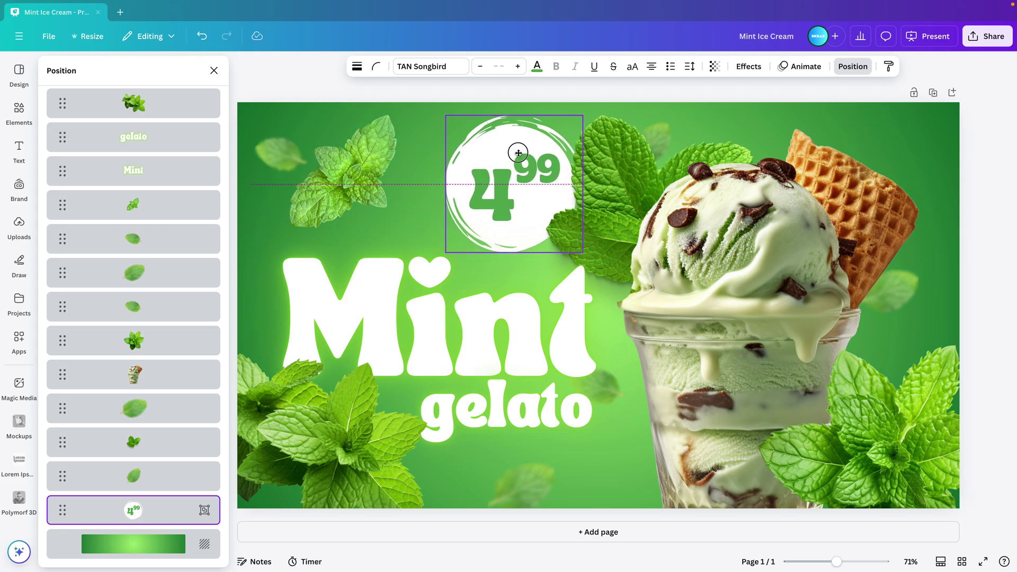
left_click(522, 503)
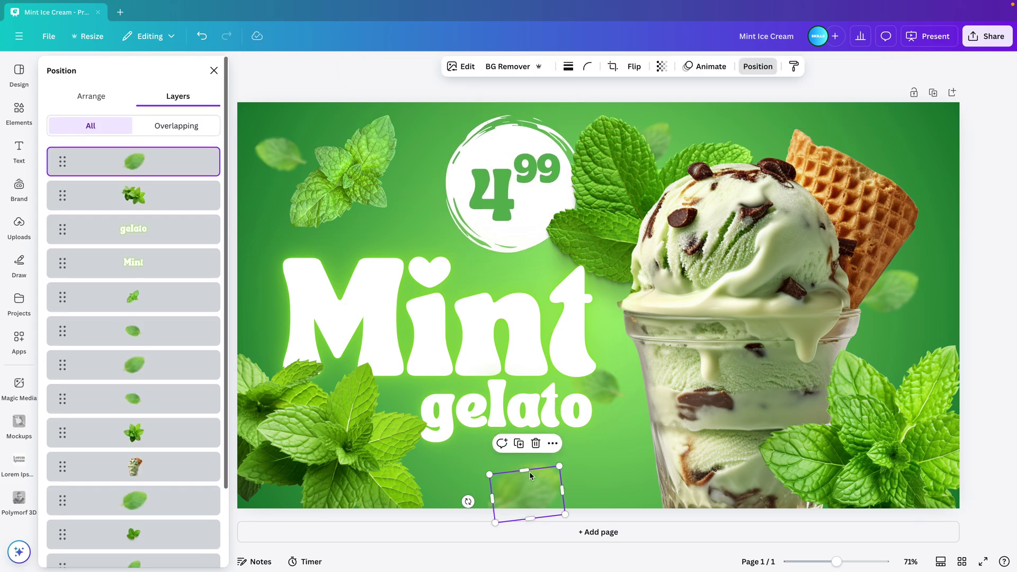
Tilt the blurred leaf onto the badge, then level and enlarge the mint sprig above it.
left_click_drag(541, 492, 547, 119)
left_click_drag(529, 153, 486, 73)
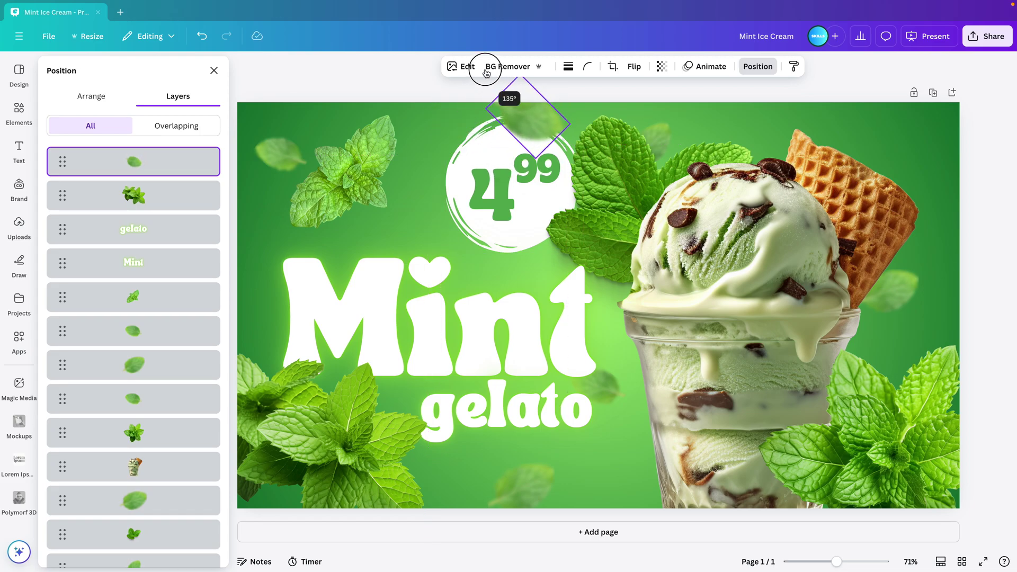
left_click_drag(347, 170, 419, 169)
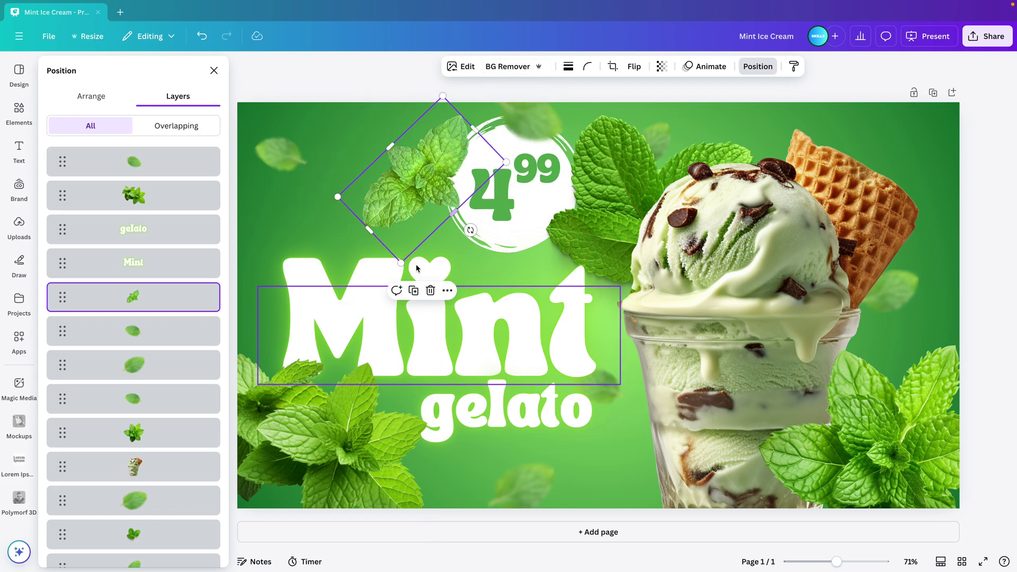
mouse_move(470, 230)
left_mouse_down()
mouse_move(428, 248)
mouse_move(464, 244)
left_mouse_up()
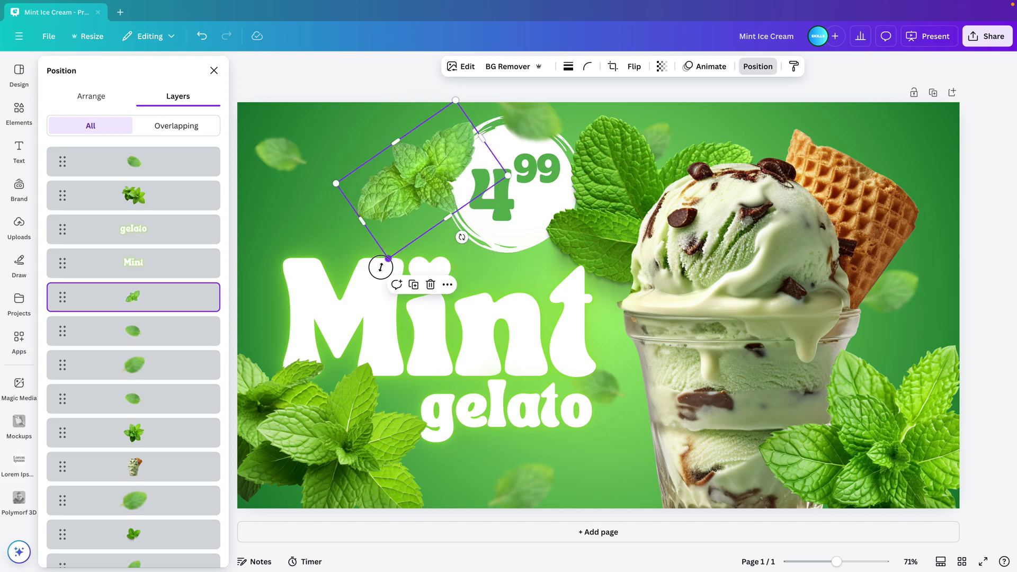
left_click_drag(380, 267, 359, 278)
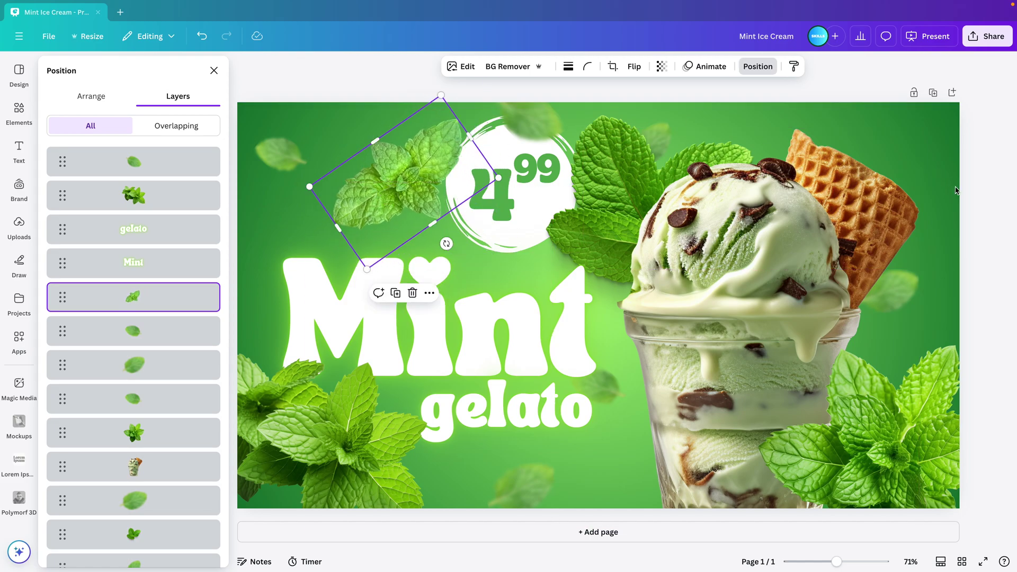
key("Escape")
key("Escape")
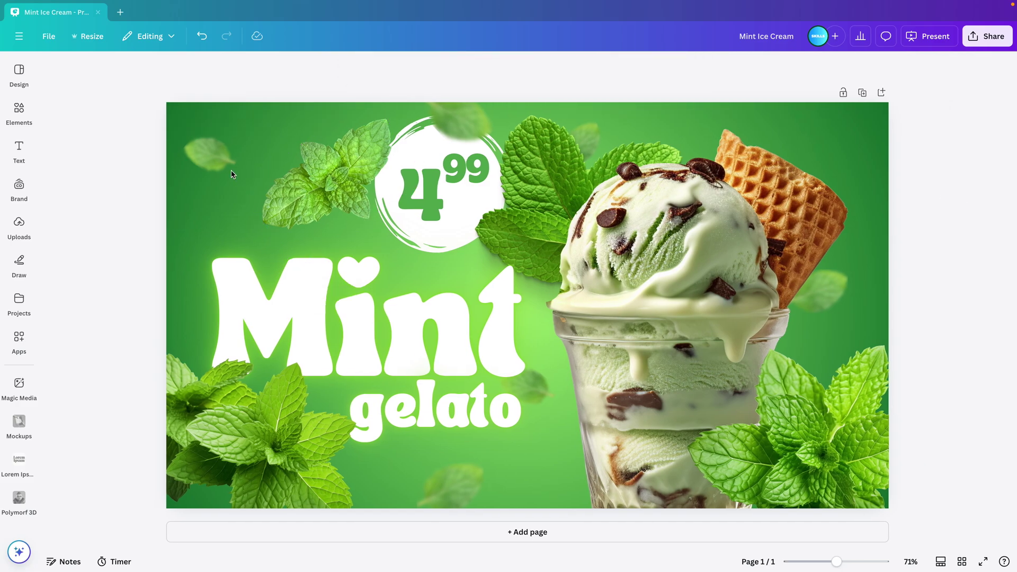
Enlarge the small blurred leaf and tilt it about 50°, partly off the slide's upper-left edge.
left_click(226, 166)
left_click_drag(241, 157, 184, 171)
left_click_drag(231, 220, 108, 249)
left_click_drag(183, 186, 180, 245)
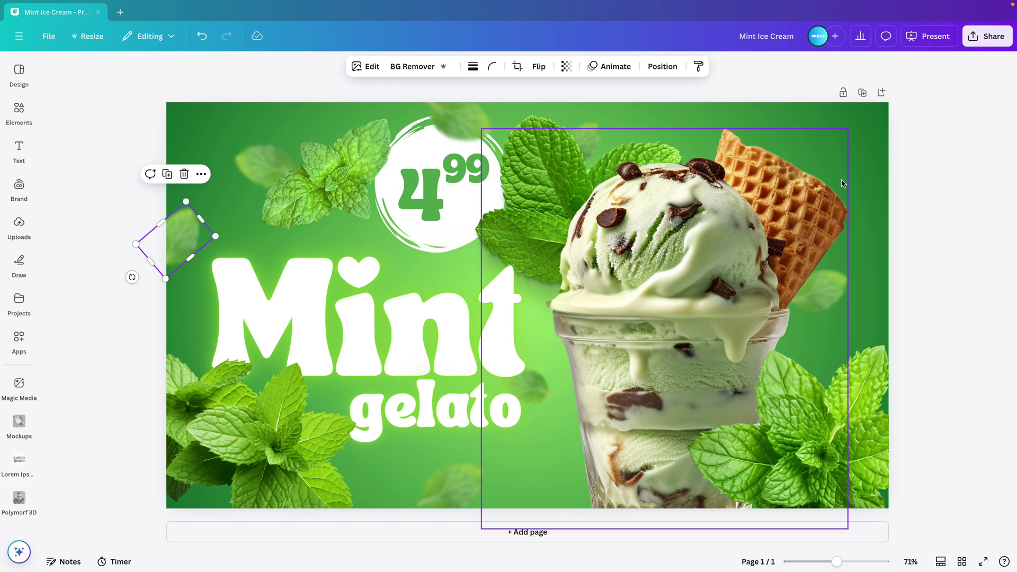
left_click(920, 211)
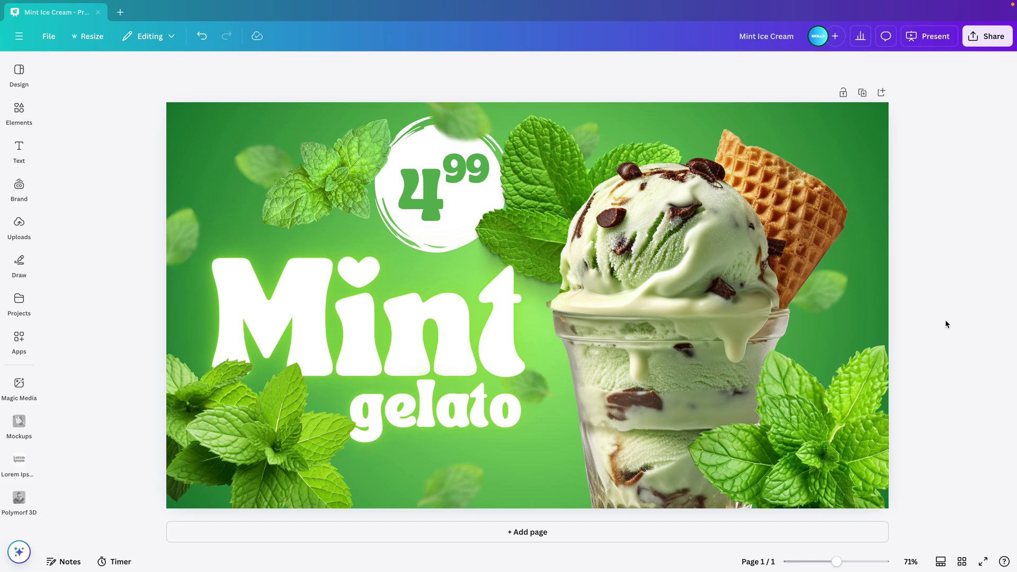
Show the page thumbnails and duplicate the gelato slide twice to make three pages.
left_click(941, 562)
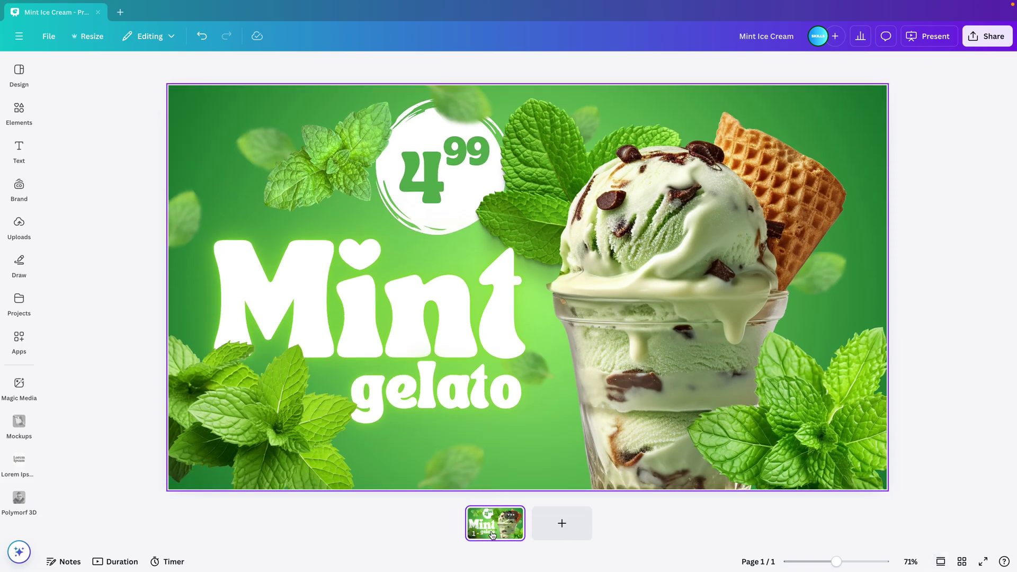
key("ctrl+d")
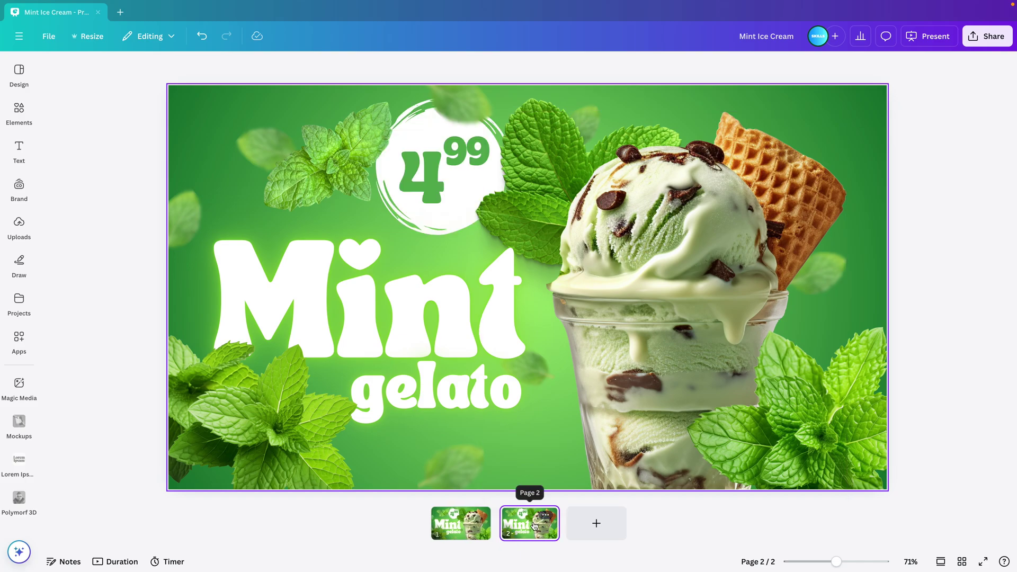
left_click(436, 530)
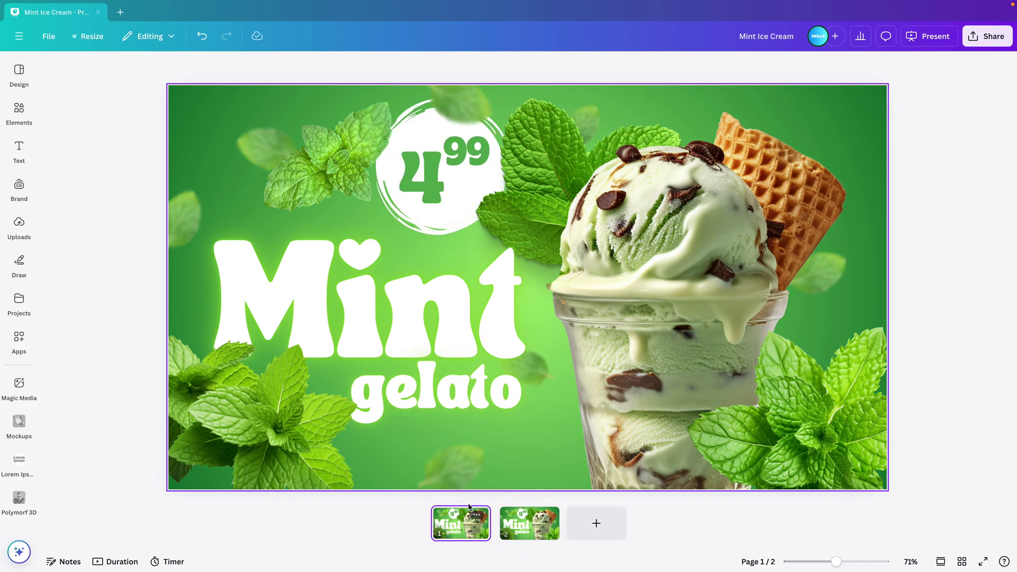
left_click(540, 536)
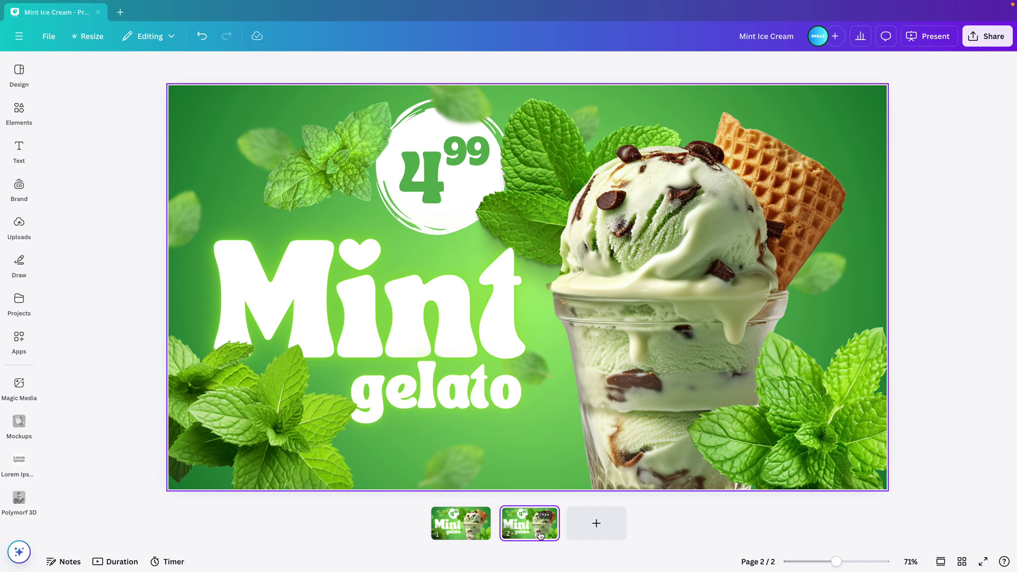
key("ctrl+d")
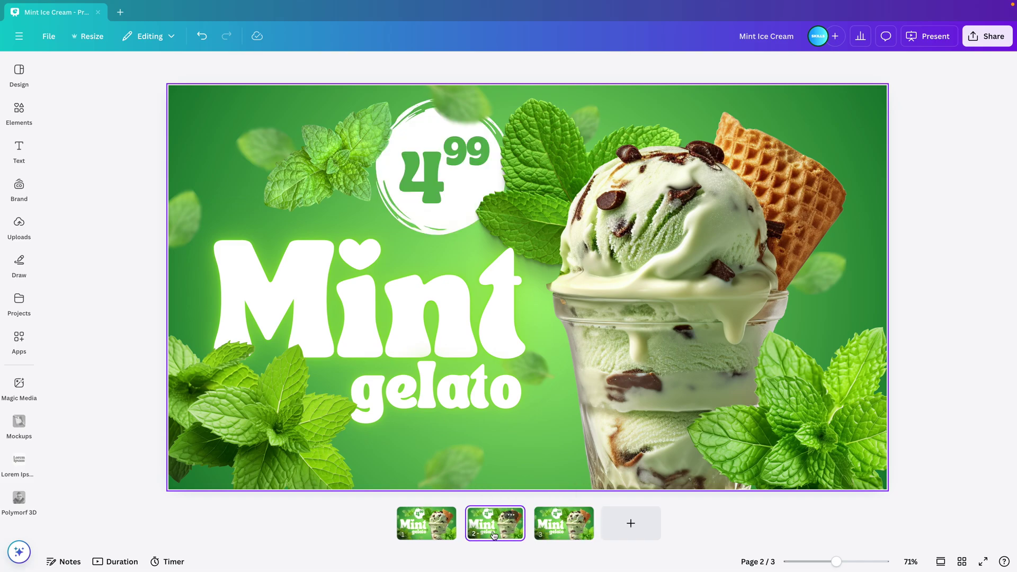
Delete every element on page 2, including the faint leaf, leaving only the green gradient.
left_click_drag(114, 115, 869, 439)
key("Delete")
left_click(472, 456)
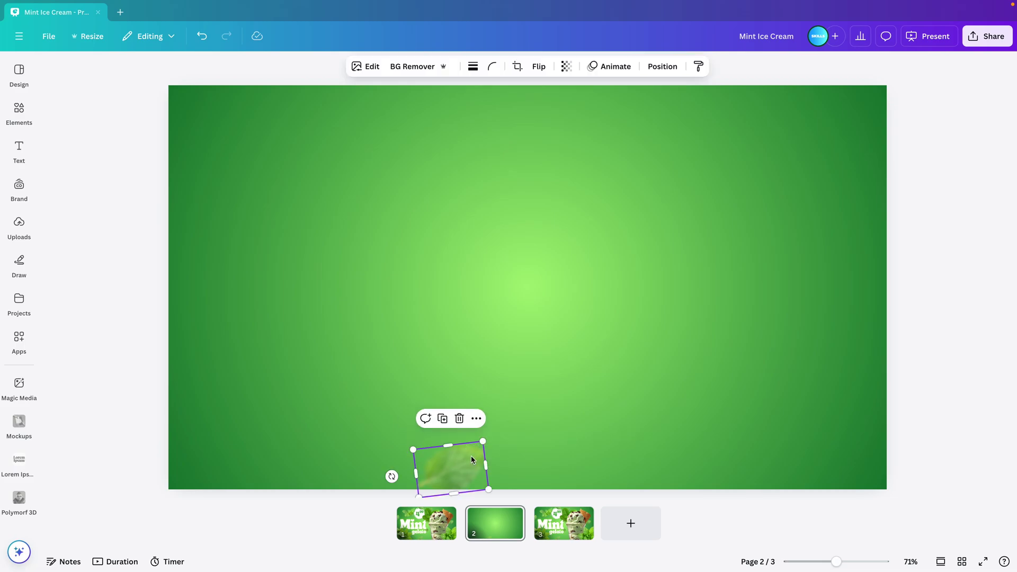
key("Delete")
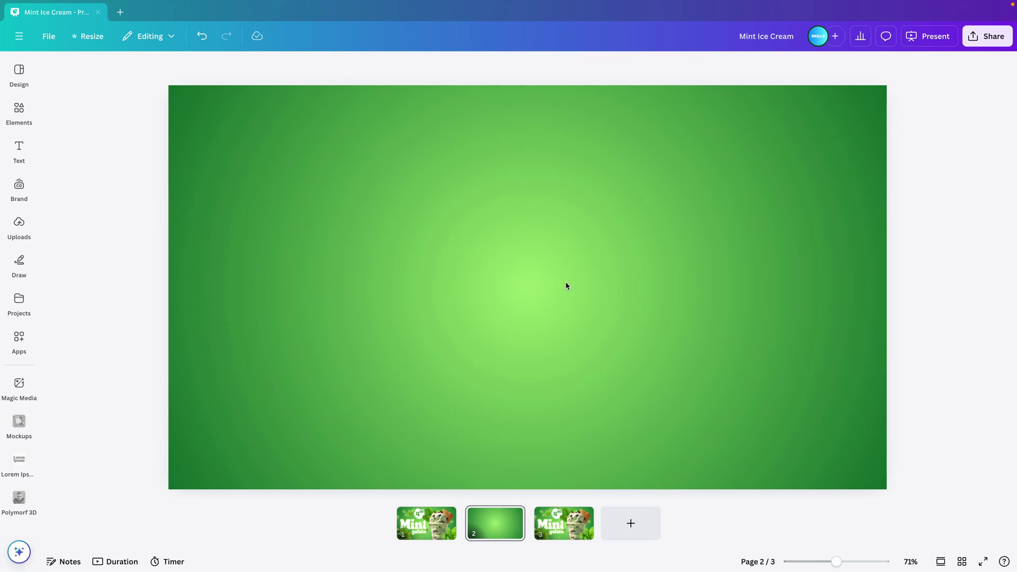
Set a Flow transition with a 1.9-second duration between pages 2 and 3.
left_click(530, 535)
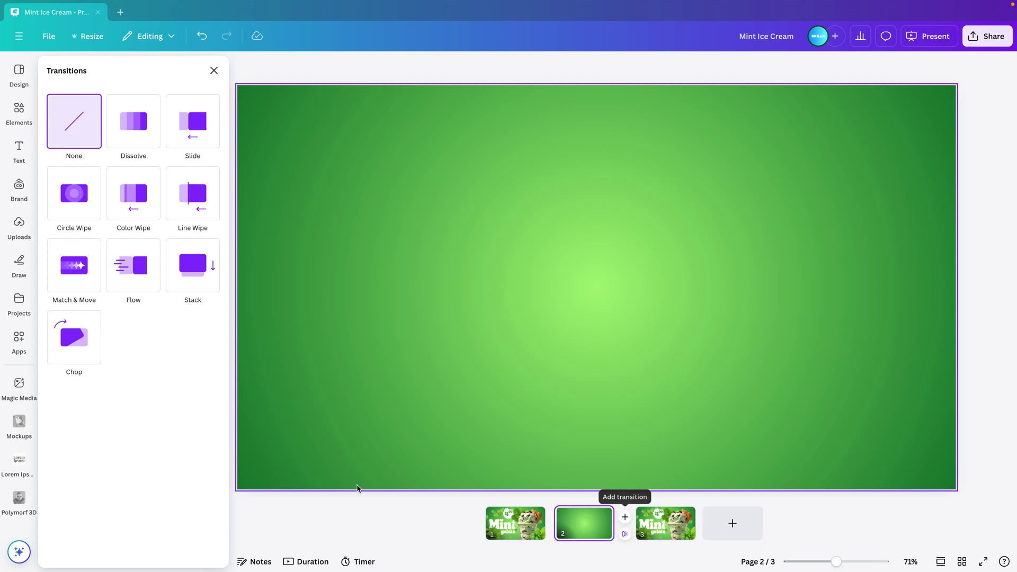
left_click(141, 279)
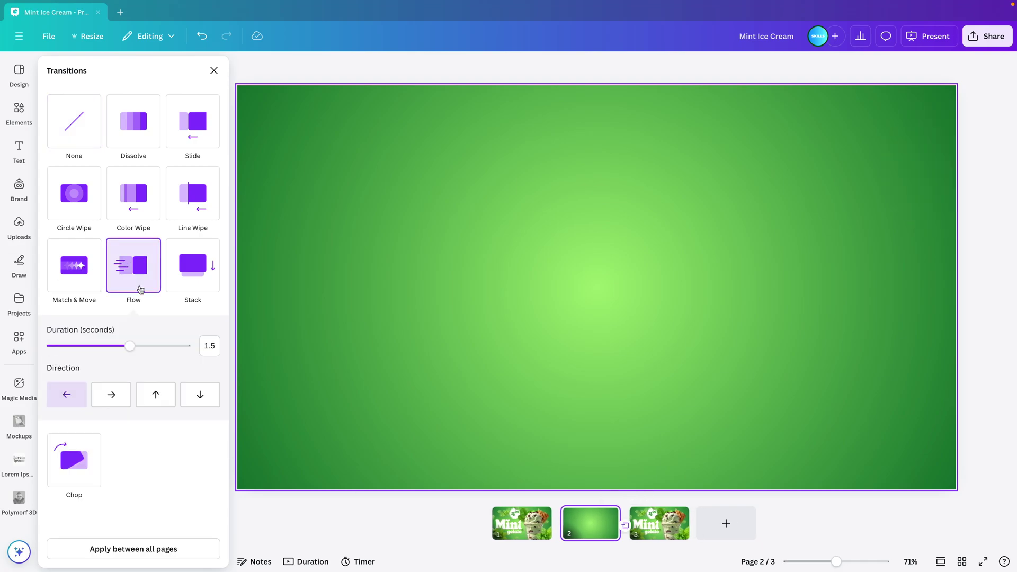
left_click_drag(132, 354, 158, 354)
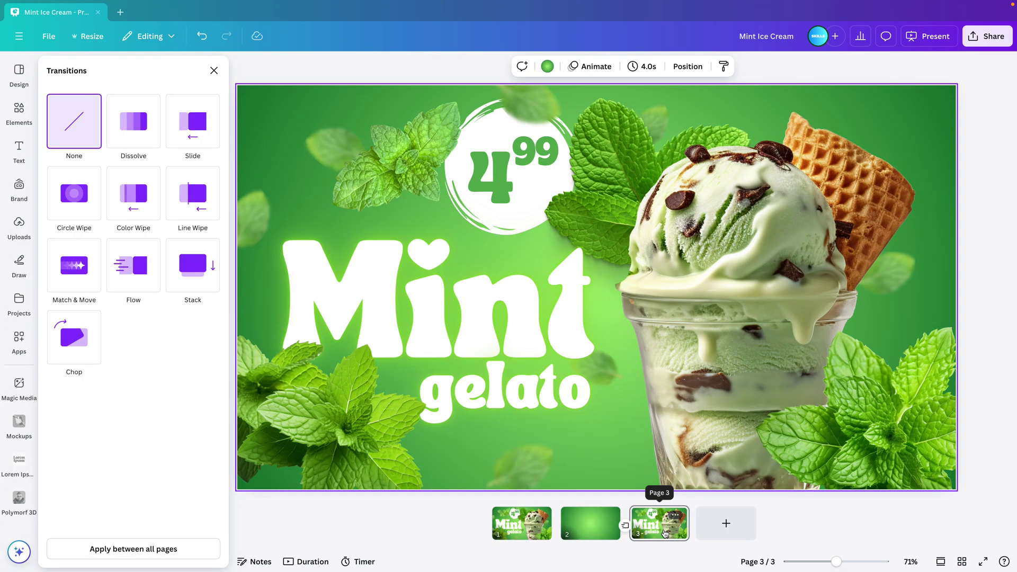
Duplicate page 3 as page 4, then select the ice cream cup plus the nearby mint leaf.
key("ctrl+d")
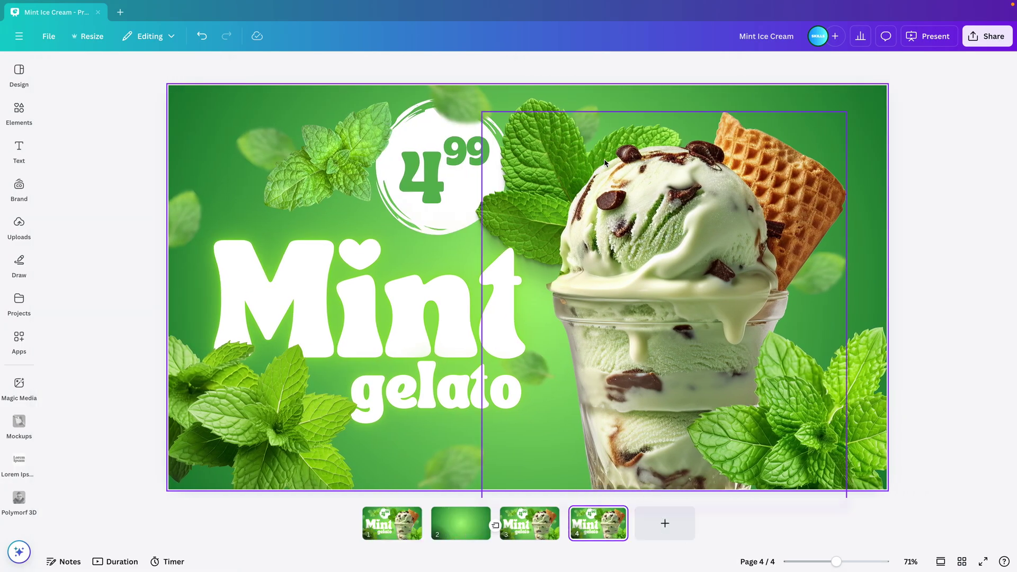
left_click(674, 221)
left_click_drag(633, 218, 684, 232)
key("ctrl+z")
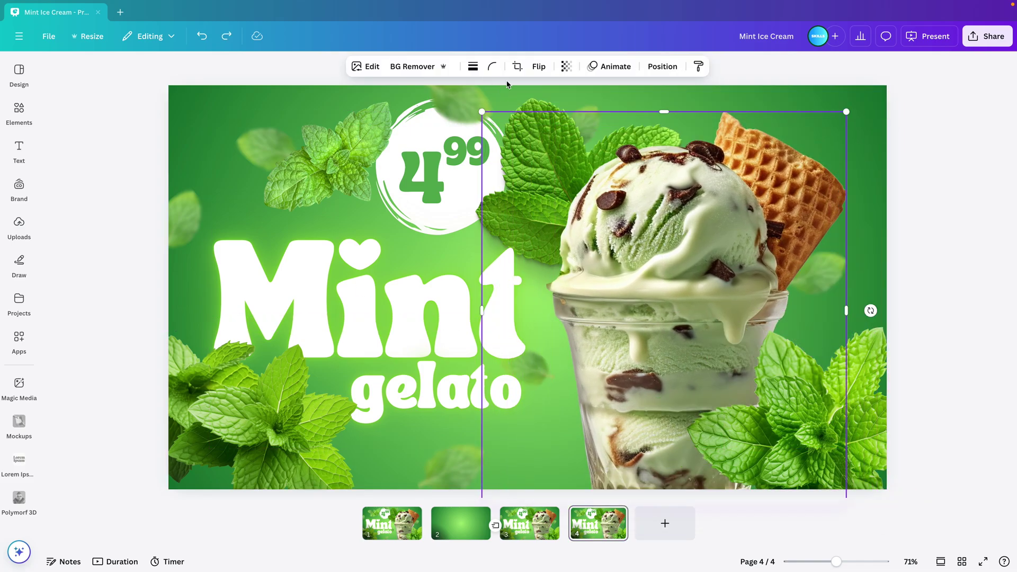
left_click(539, 105, "shift")
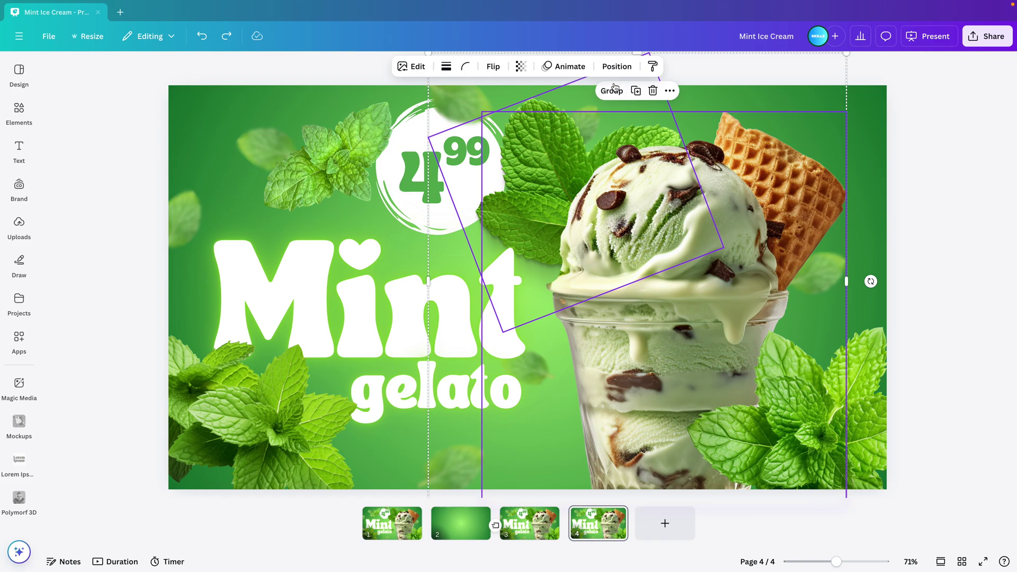
Group the ice cream cup with the mint leaf and give the group a slowed Rise animation.
left_click(612, 90)
left_click(530, 67)
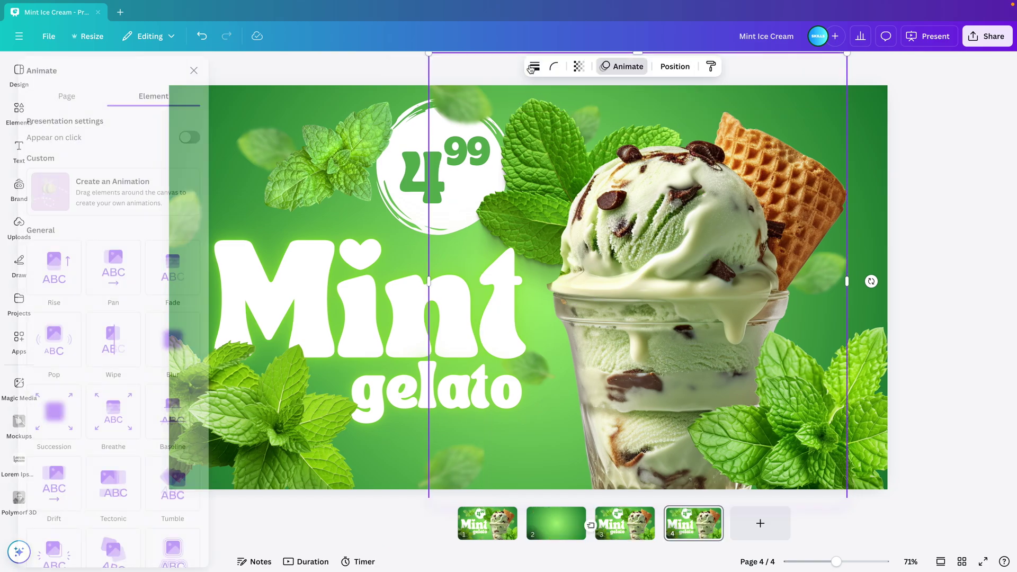
left_click(71, 278)
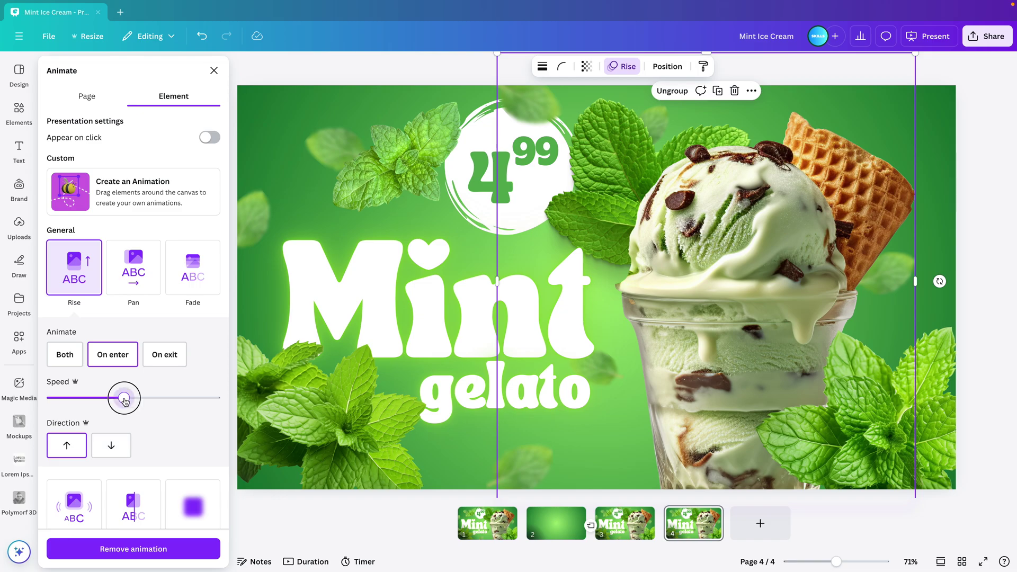
left_click_drag(123, 400, 86, 400)
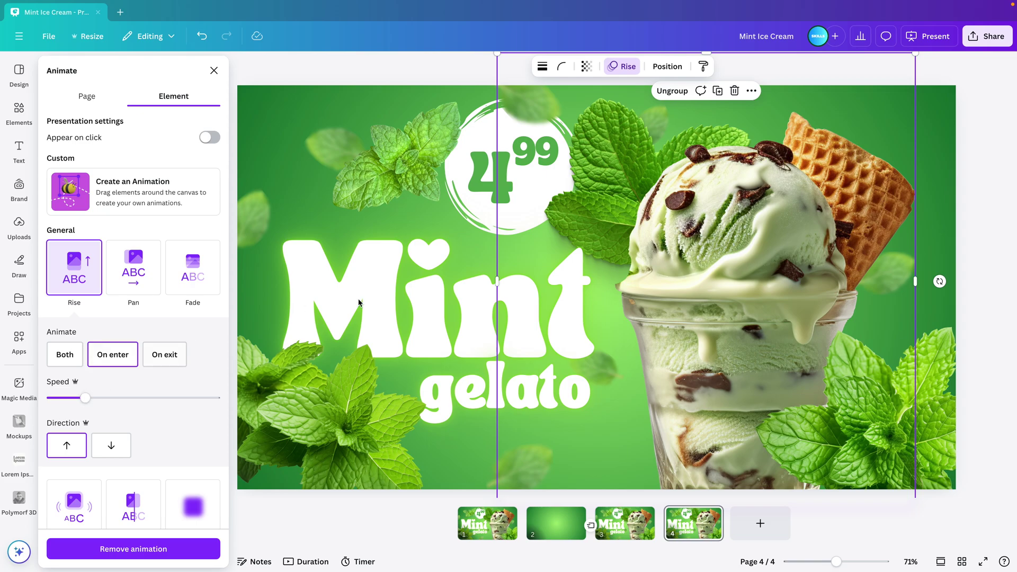
left_click(342, 424)
Apply a slowed Pan animation to the lower-right mint leaves photo.
left_click(894, 416)
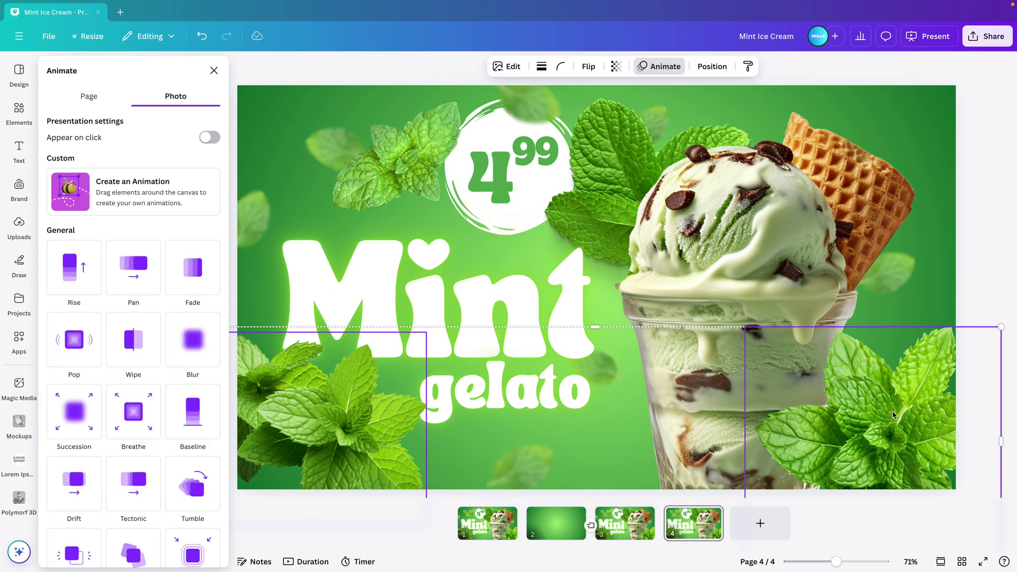
left_click(133, 285)
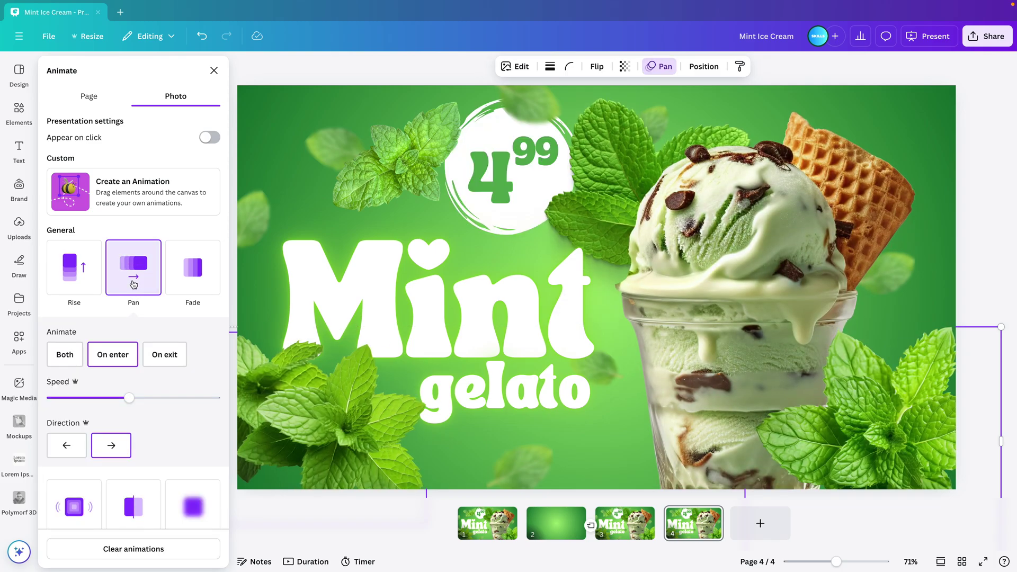
left_click_drag(129, 397, 97, 399)
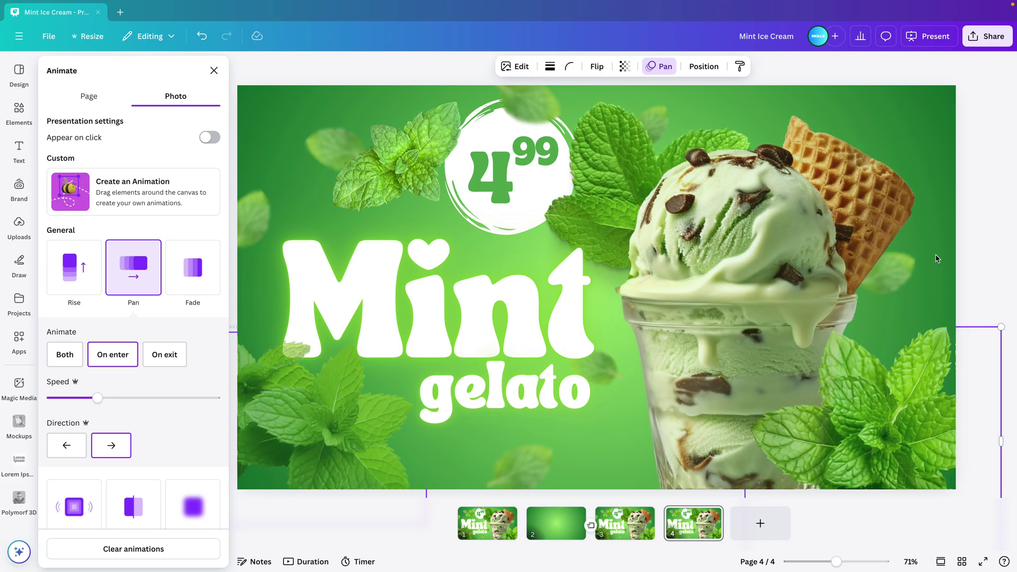
left_click(969, 278)
left_click(937, 295)
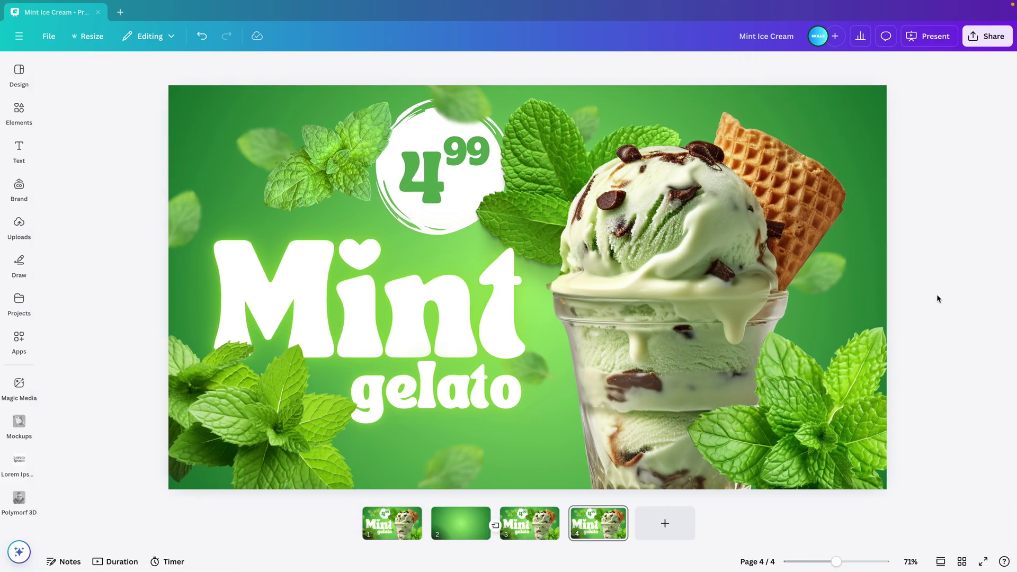
left_click(845, 411)
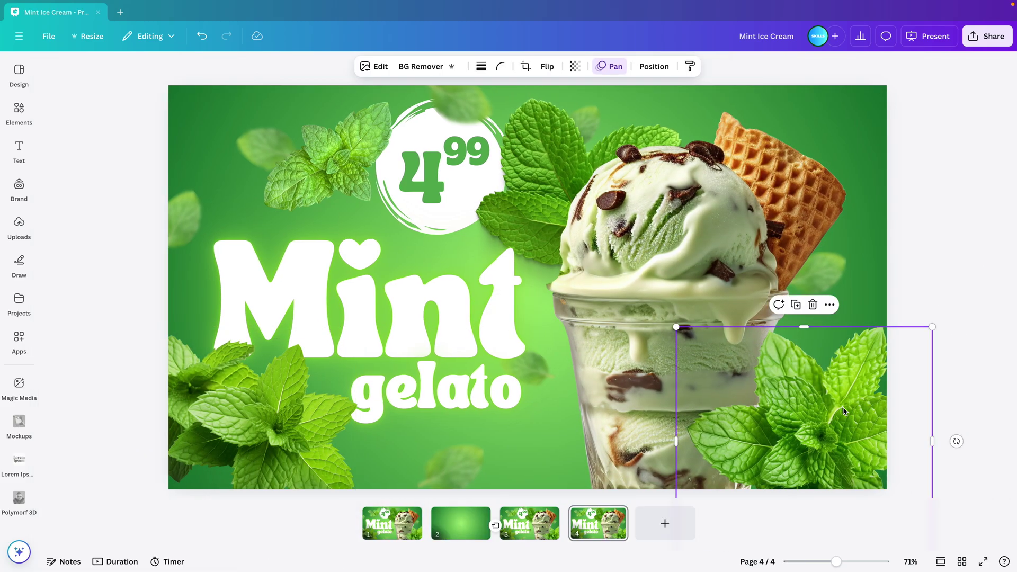
left_click(606, 67)
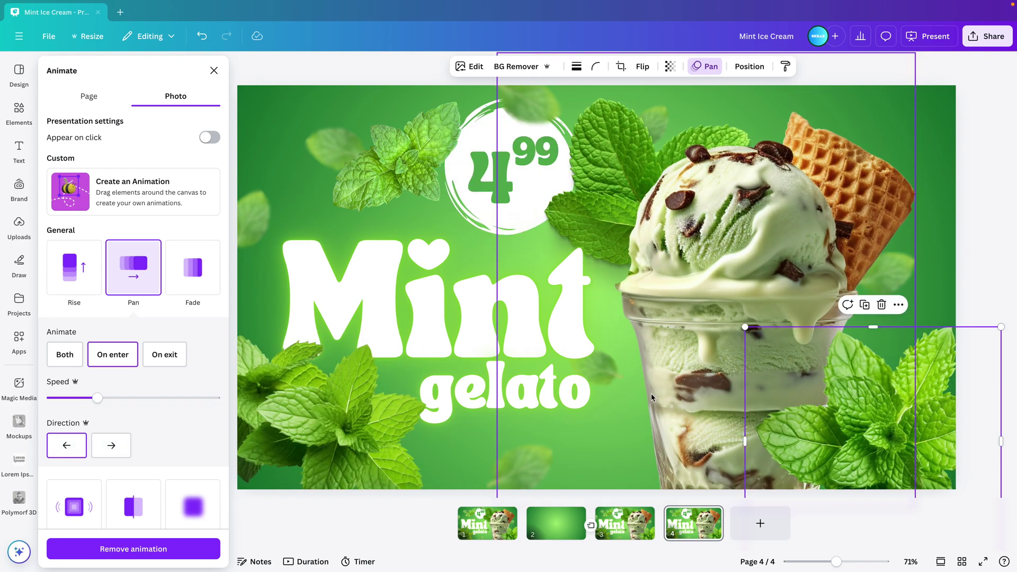
Apply a Pop animation to the top-left mint leaf.
left_click(395, 159)
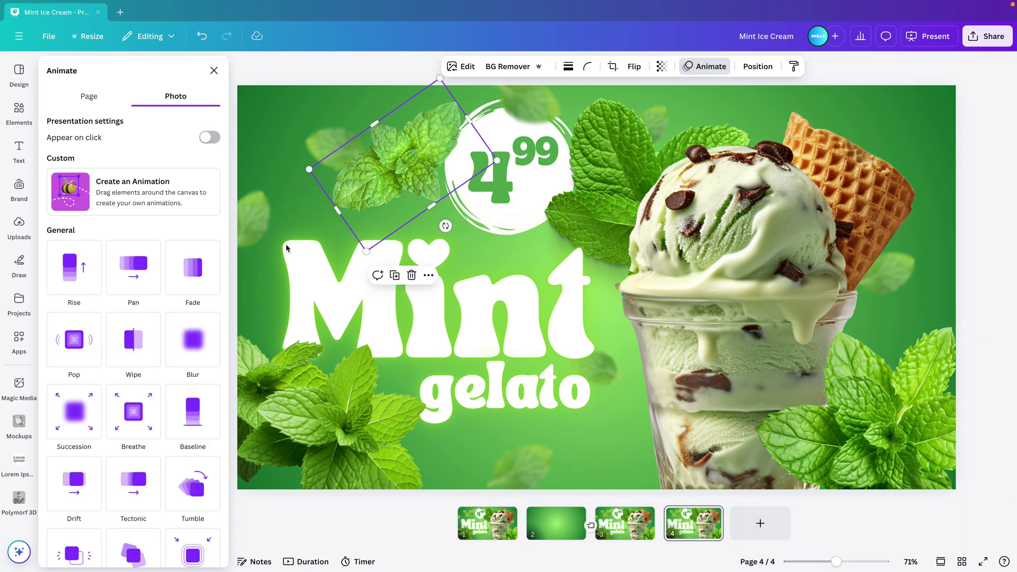
left_click(62, 344)
left_click(62, 343)
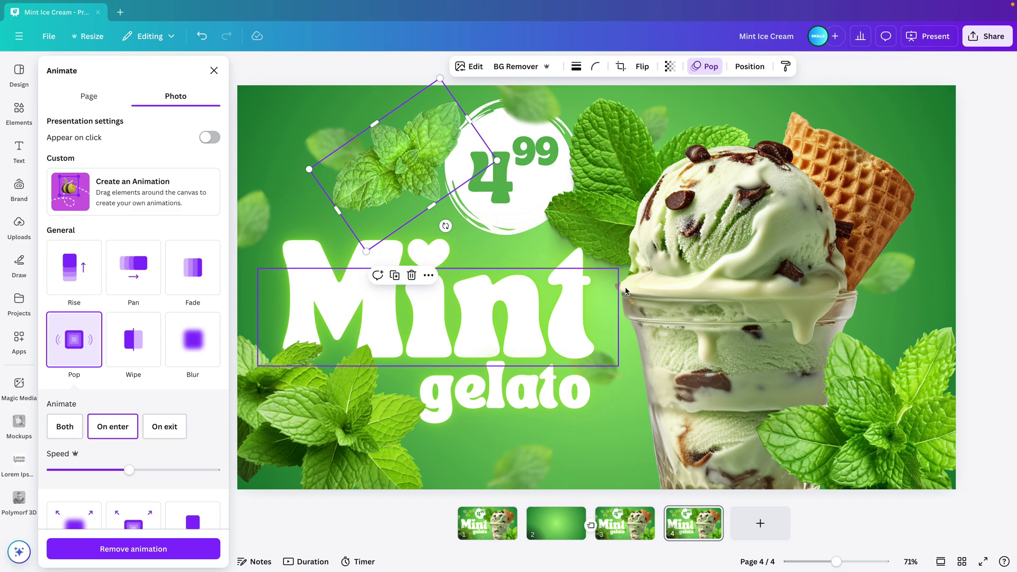
Select the scattered leaf layers in the Layers list and give them a slowed Pop animation.
left_click(750, 67)
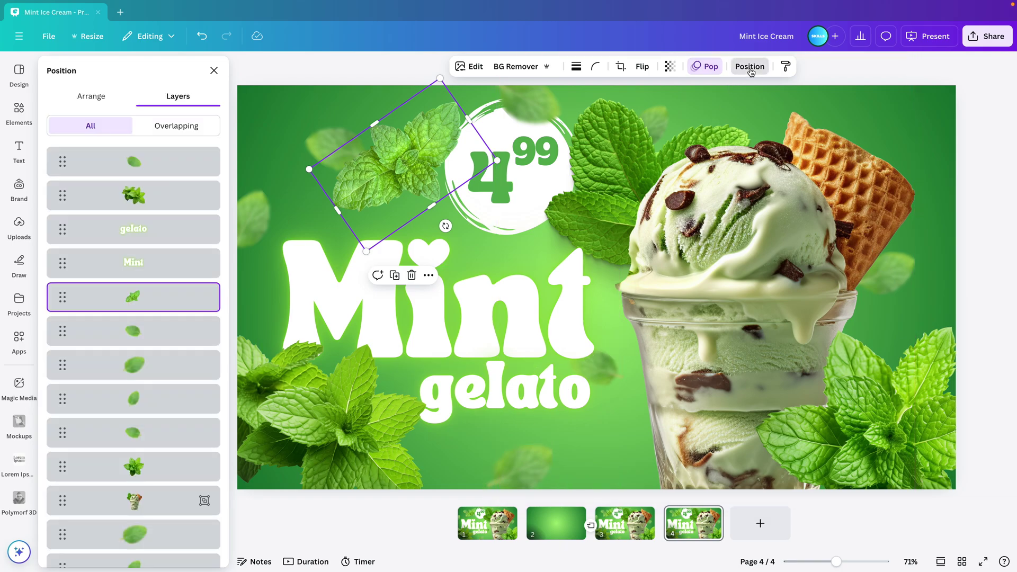
left_click(153, 166)
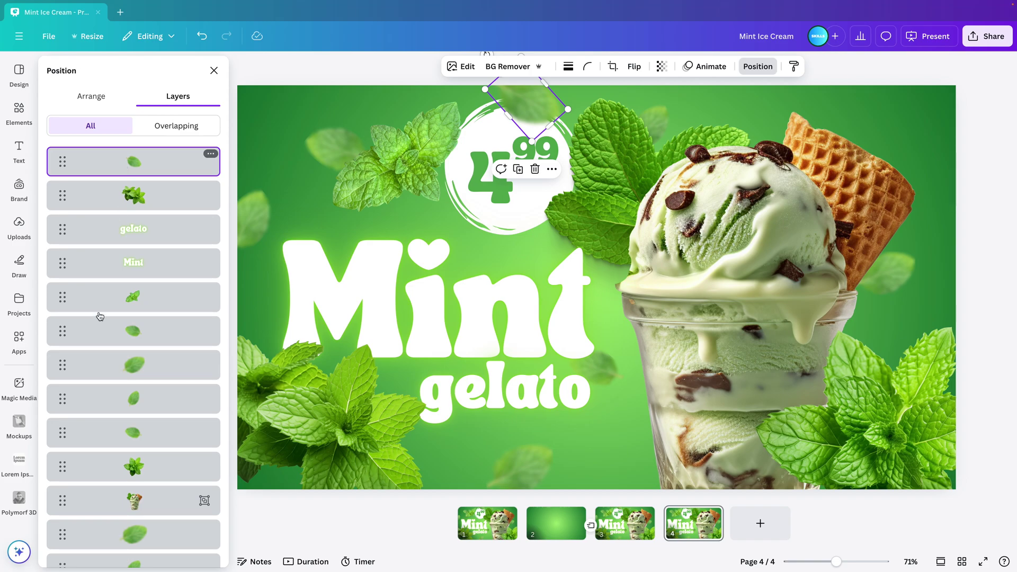
left_click(106, 331, "shift")
left_click(122, 365, "shift")
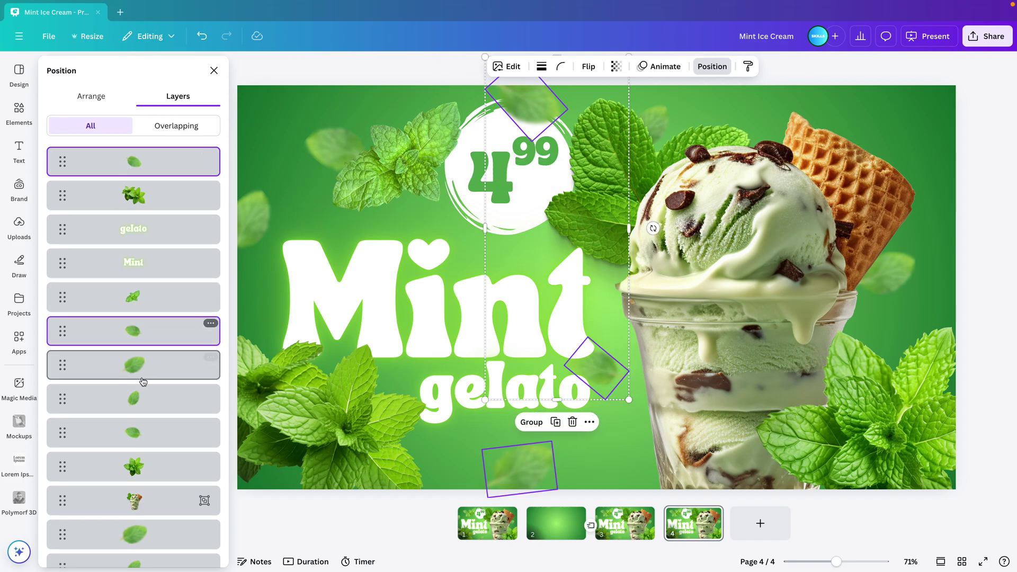
left_click(140, 405, "shift")
left_click(135, 433, "shift")
scroll(138, 434, "down", 2)
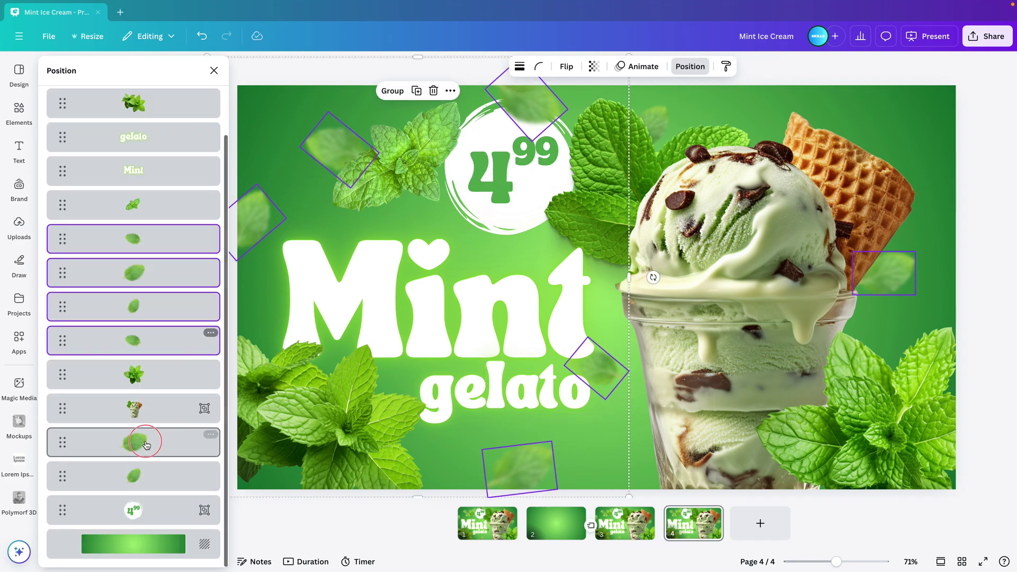
left_click(147, 444, "shift")
left_click(150, 474, "shift")
scroll(145, 477, "up", 2)
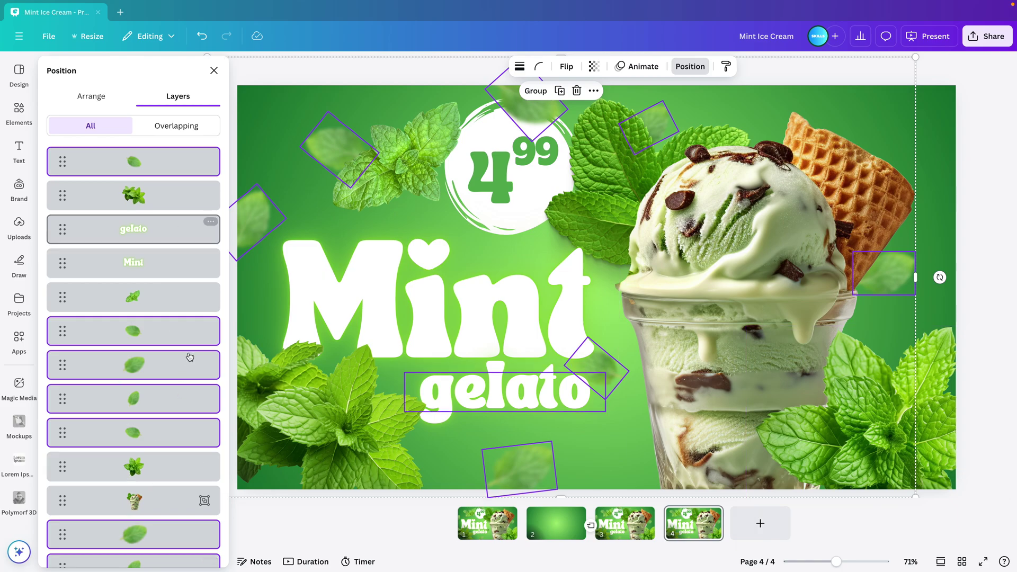
left_click(634, 67)
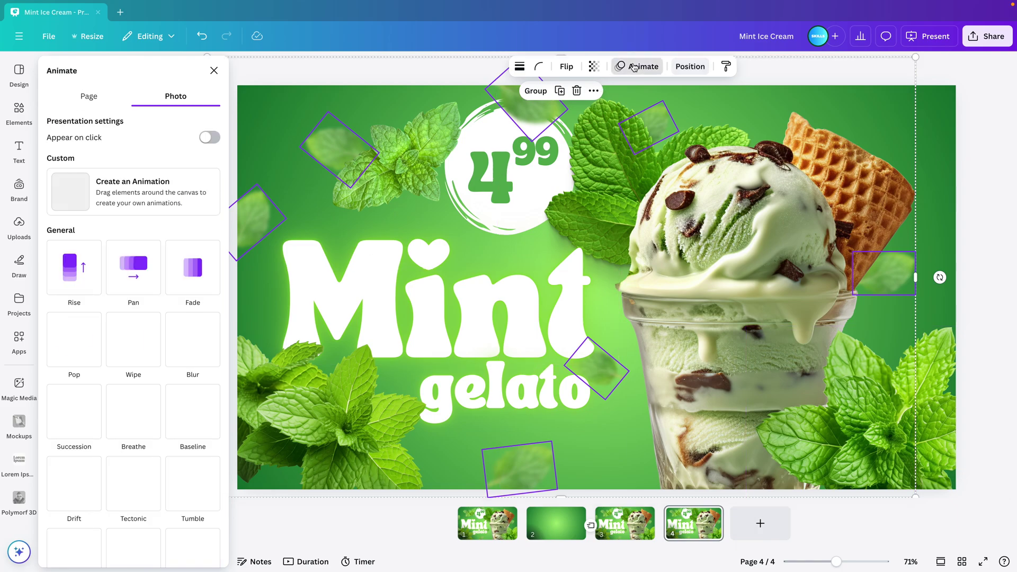
left_click(74, 339)
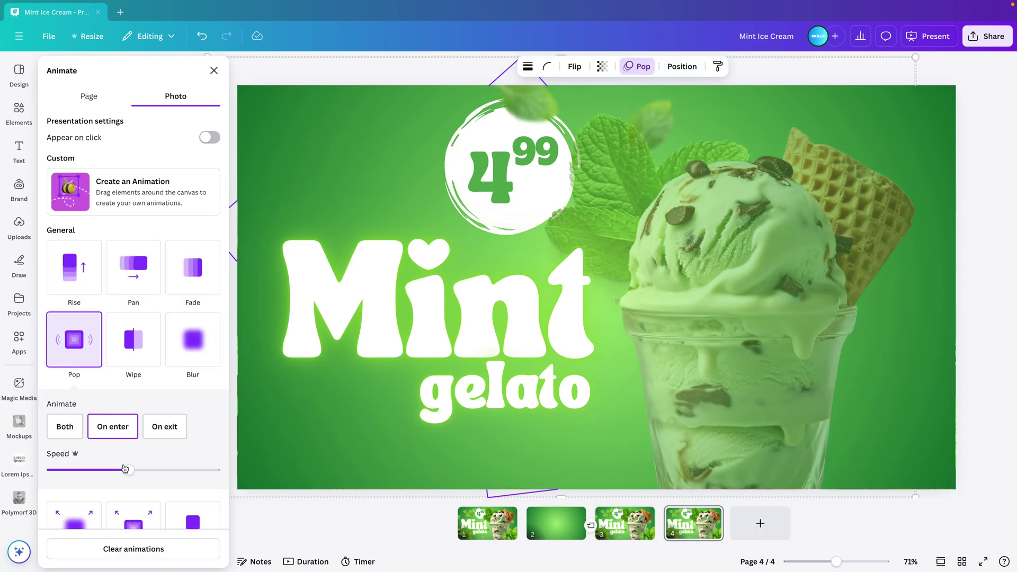
left_click(84, 471)
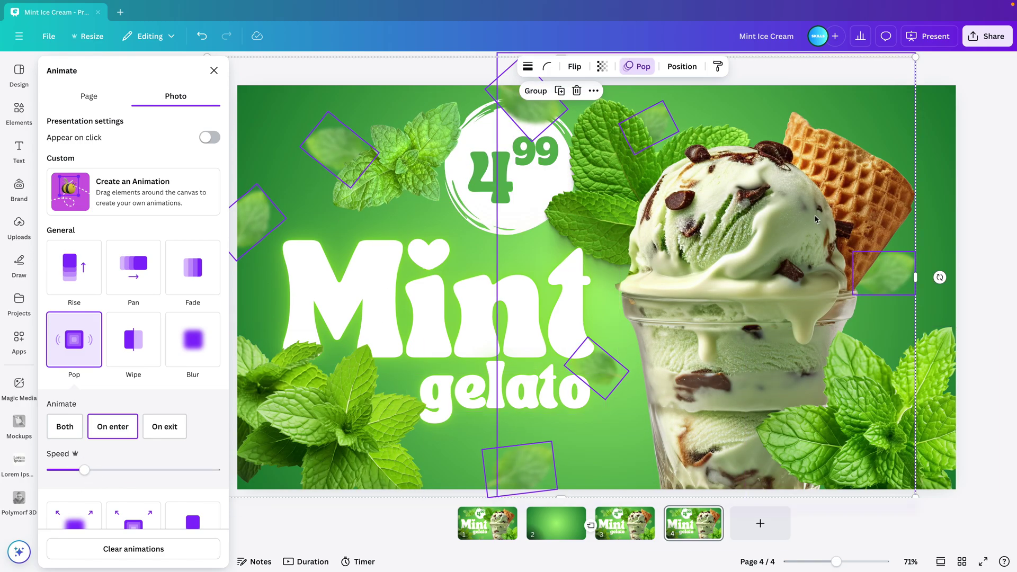
Apply a Pan animation to the Mint and gelato title text.
left_click(404, 289)
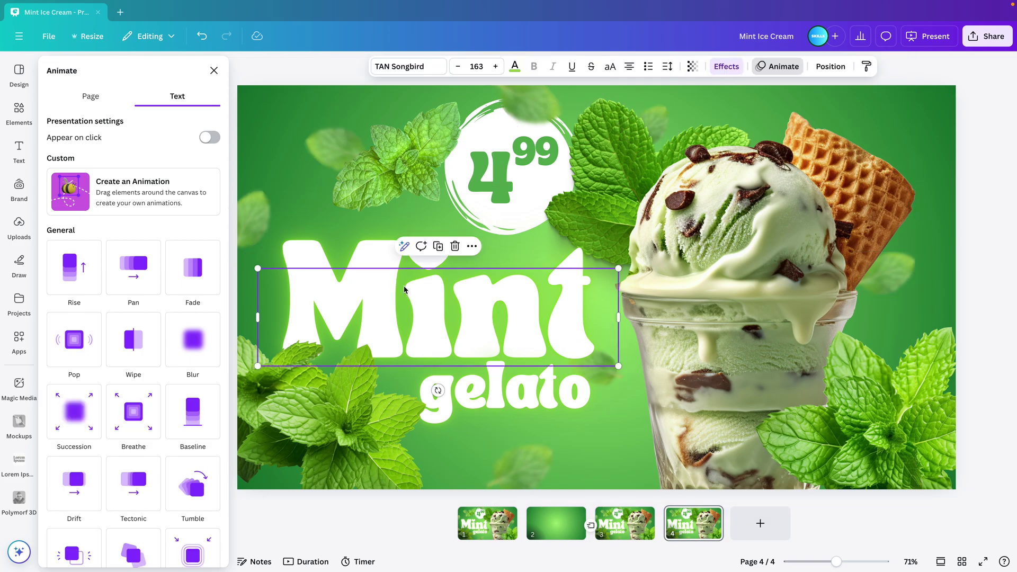
left_click(486, 394, "shift")
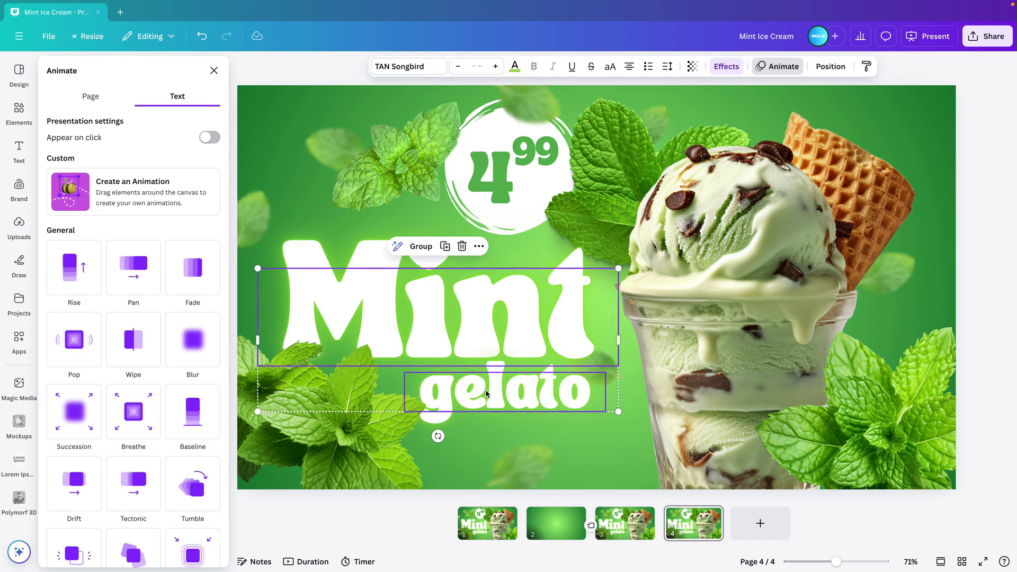
left_click(143, 286)
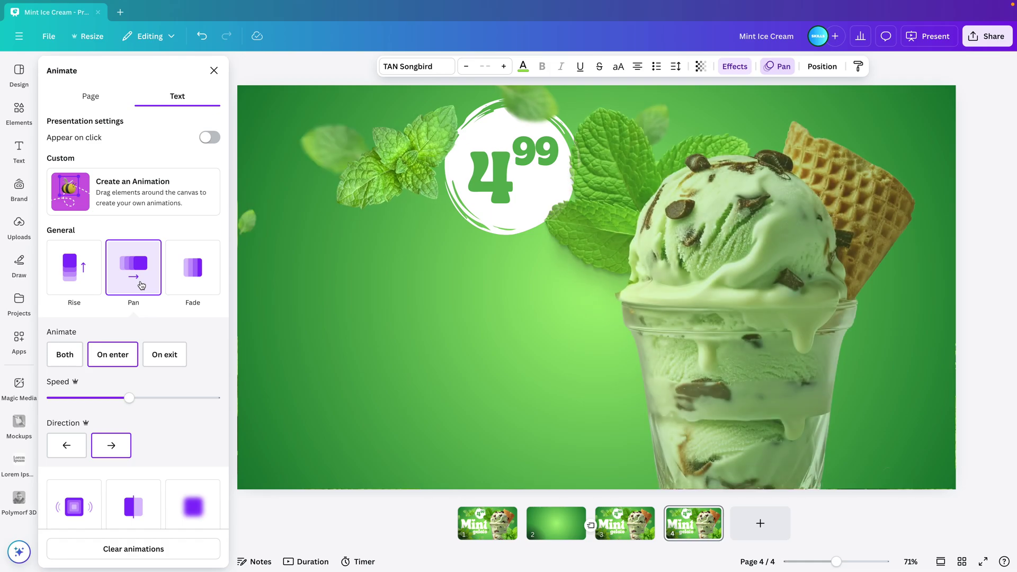
Select the 4.99 price badge group from the Layers list and give it a Blur animation.
left_click(501, 215)
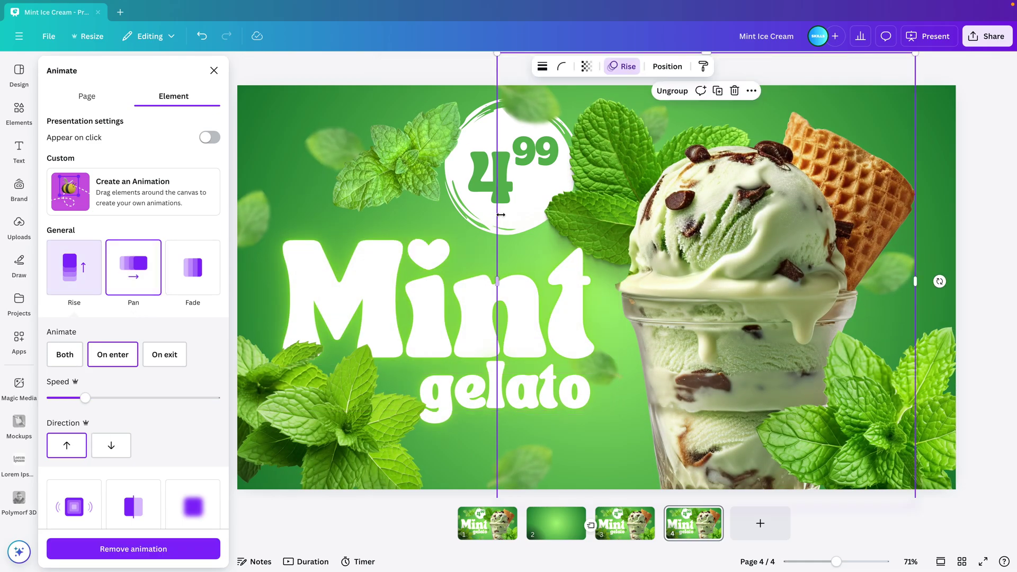
left_click(477, 199)
left_click(479, 205)
left_click(476, 223)
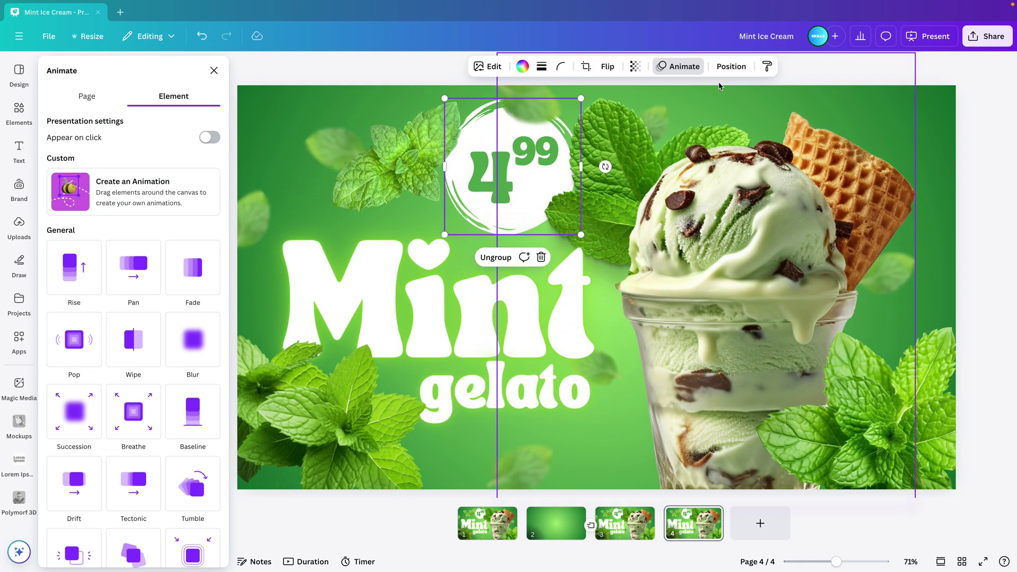
left_click(732, 67)
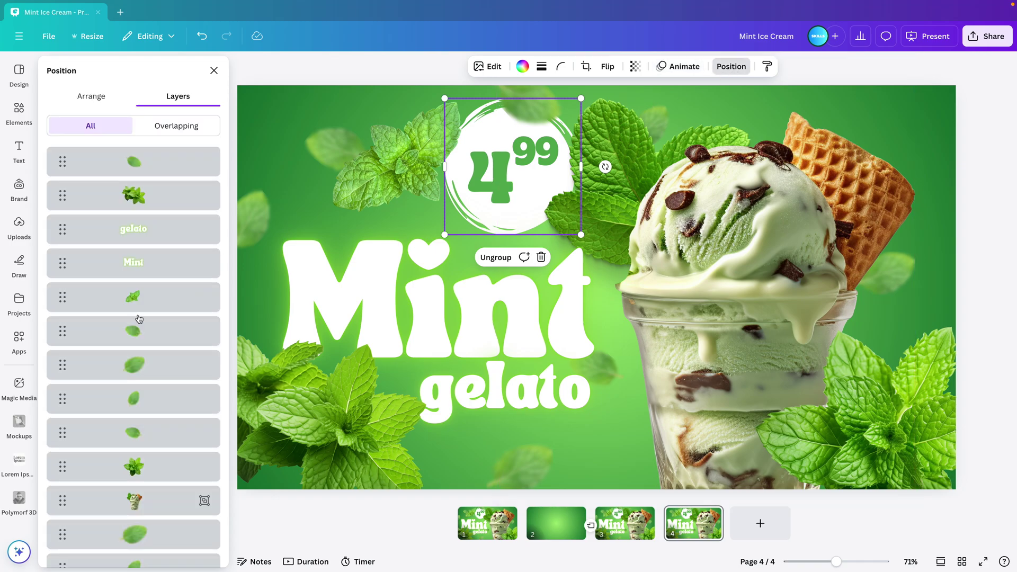
scroll(137, 344, "down", 2)
left_click(154, 476)
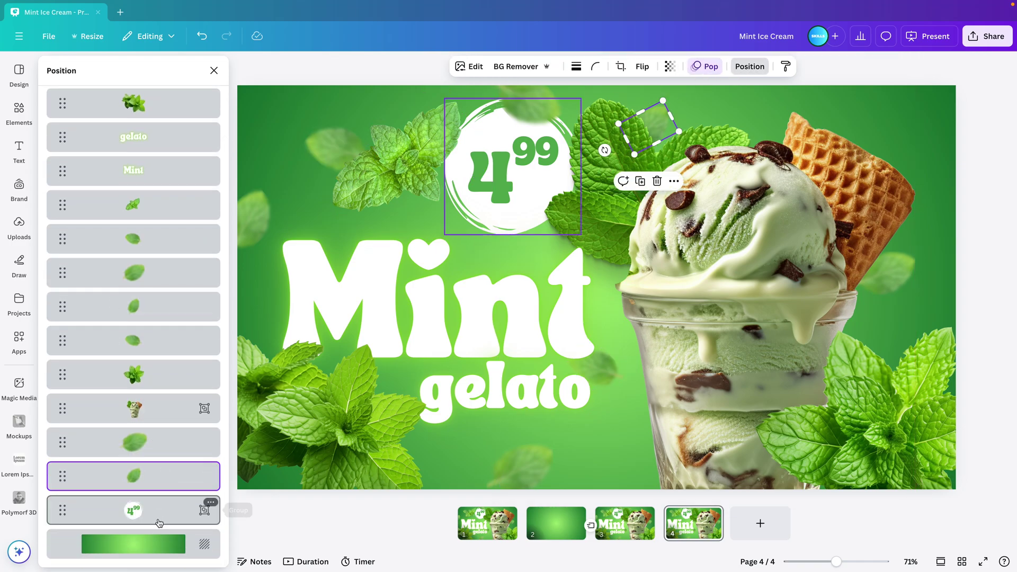
left_click(159, 522)
left_click(793, 67)
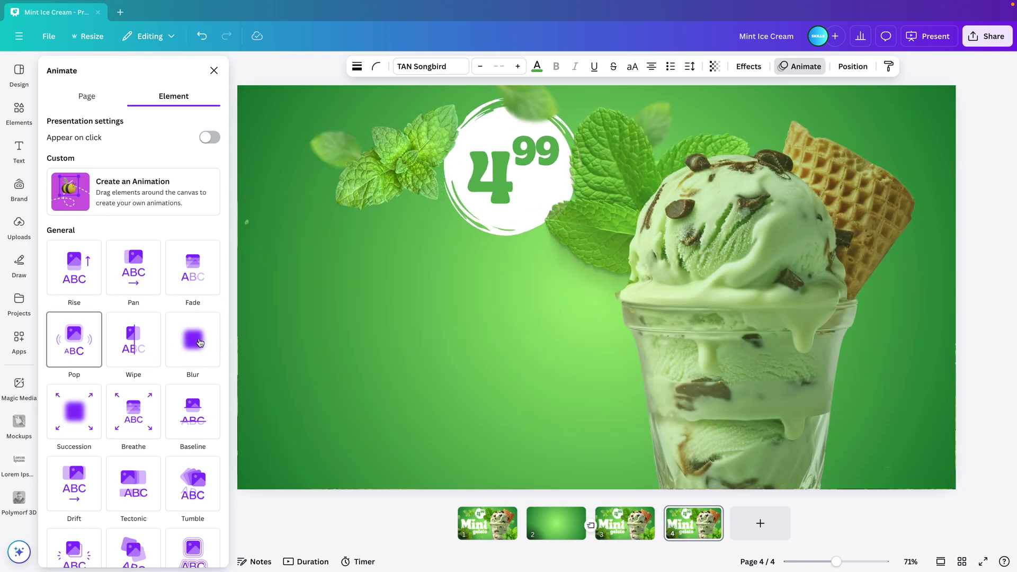
left_click(200, 342)
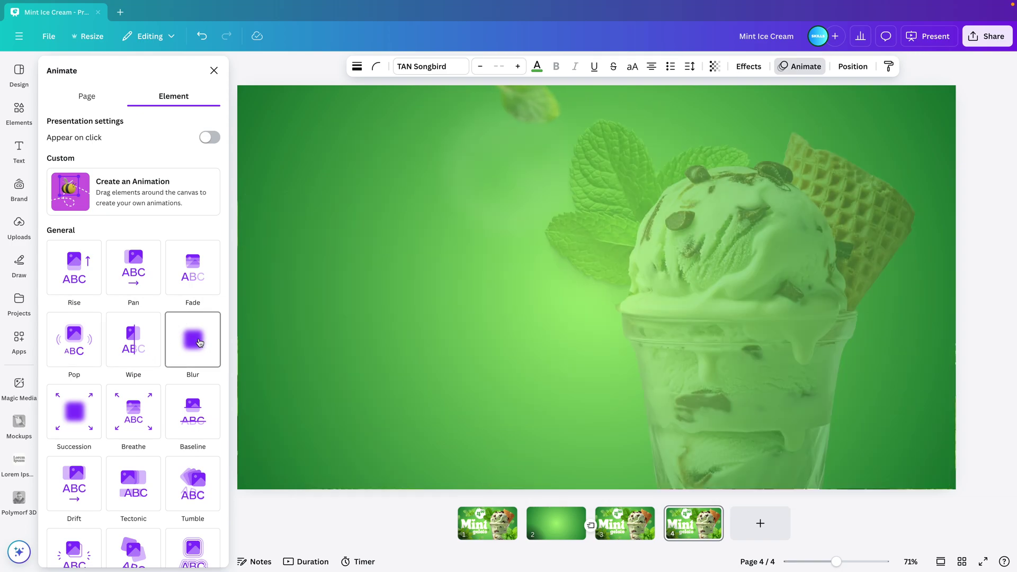
left_click(200, 343)
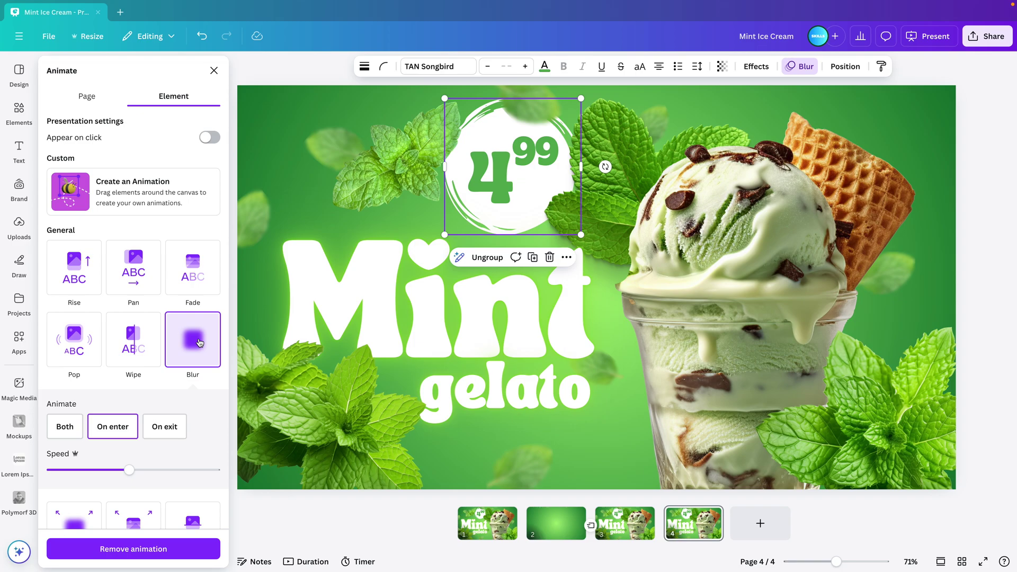
Duplicate the plain green page 2 and move the copy between the two Mint pages.
left_click(214, 70)
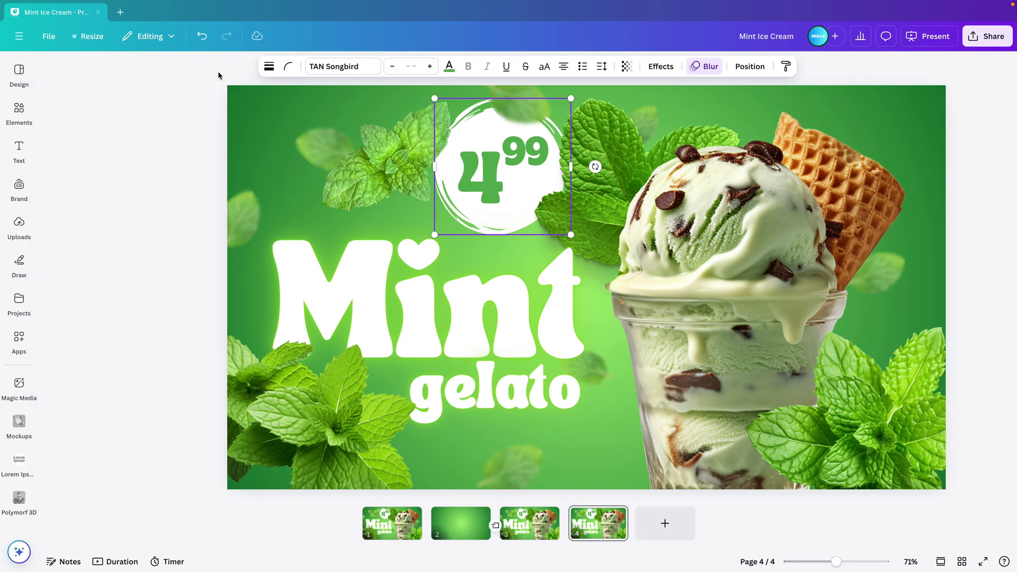
left_click(953, 275)
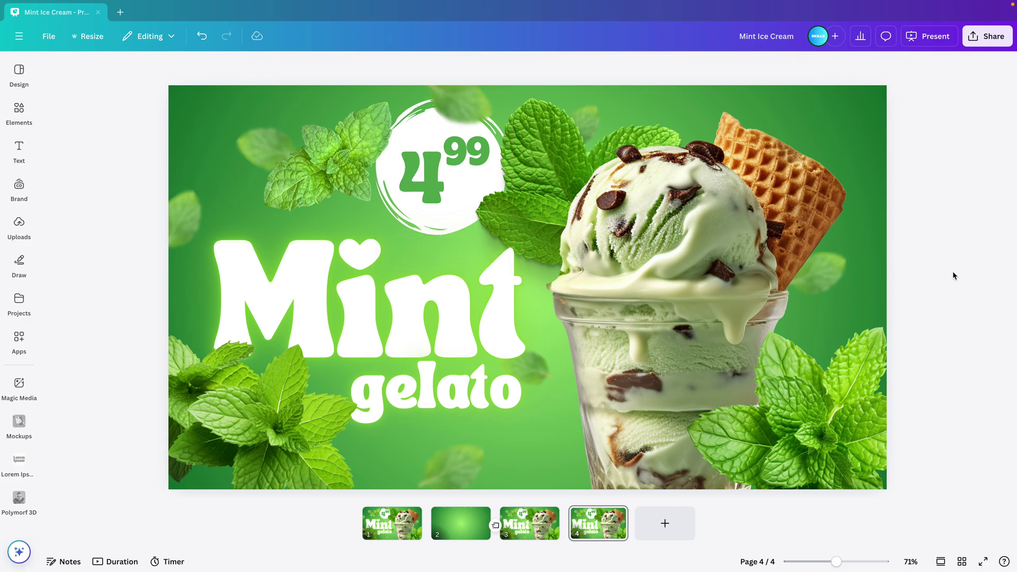
left_click(607, 528)
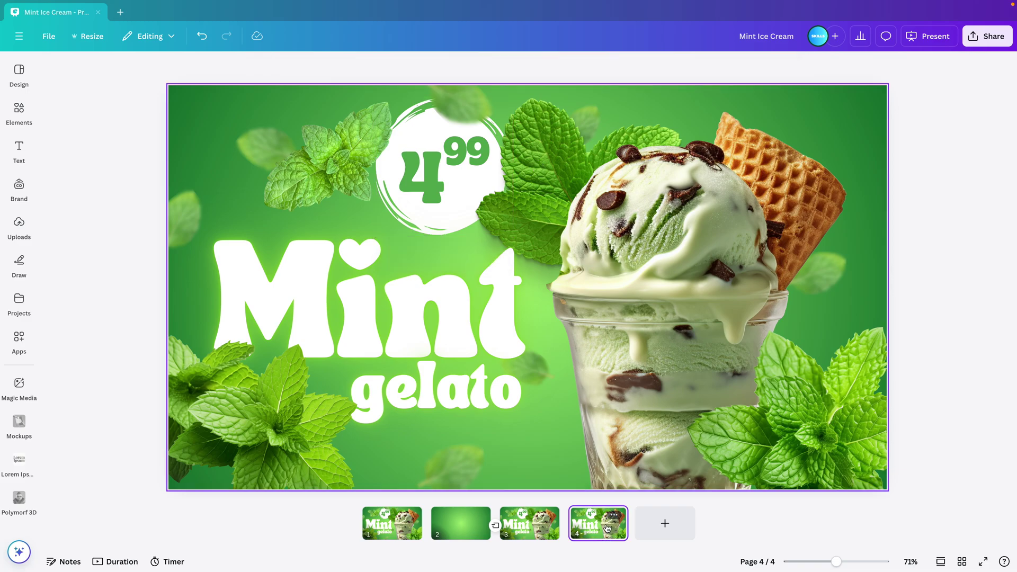
left_click(467, 537)
key("ctrl+d")
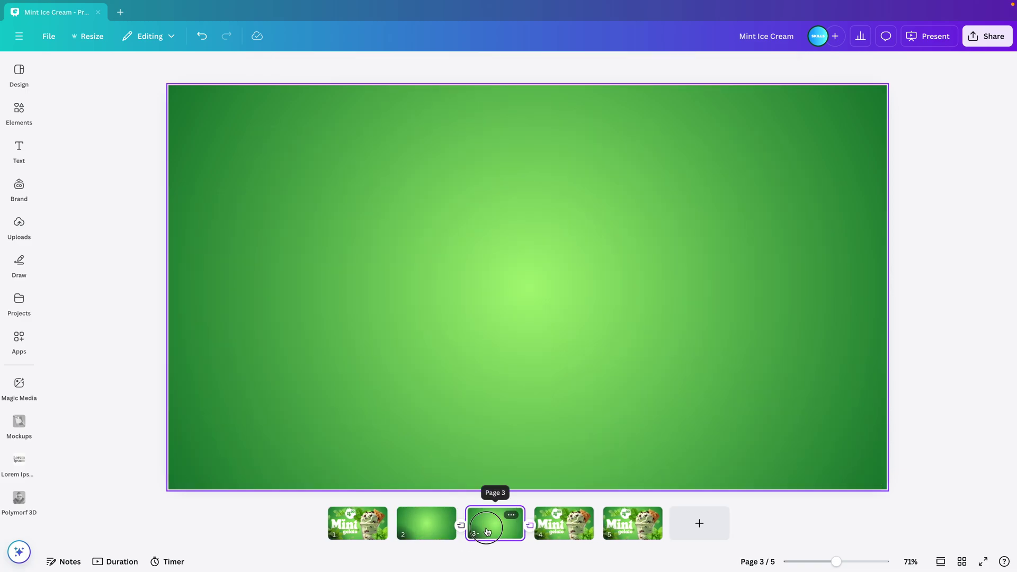
left_click_drag(479, 534, 583, 517)
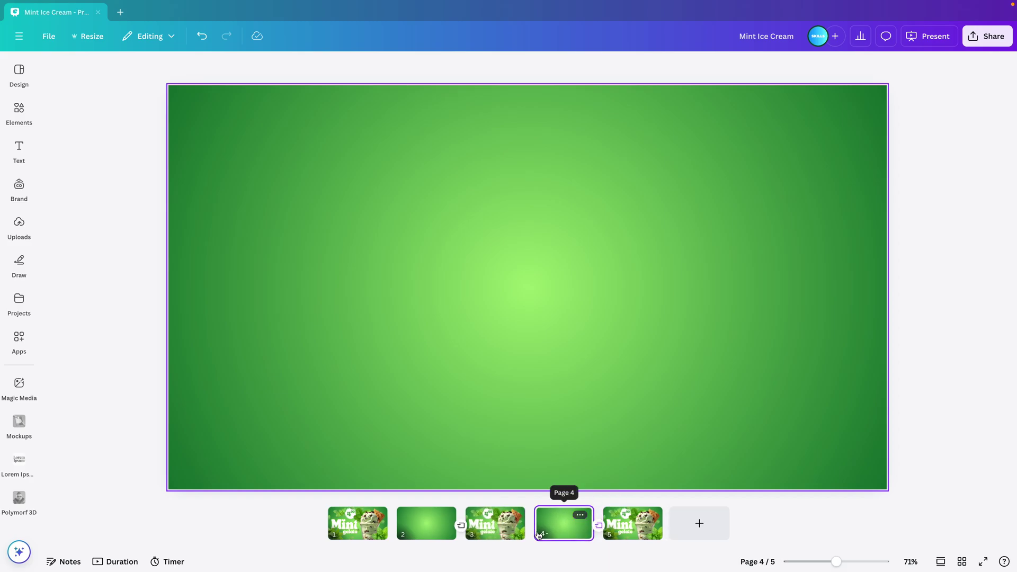
Add a 2-second Flow transition from page 3 into the new green page 4.
left_click(530, 536)
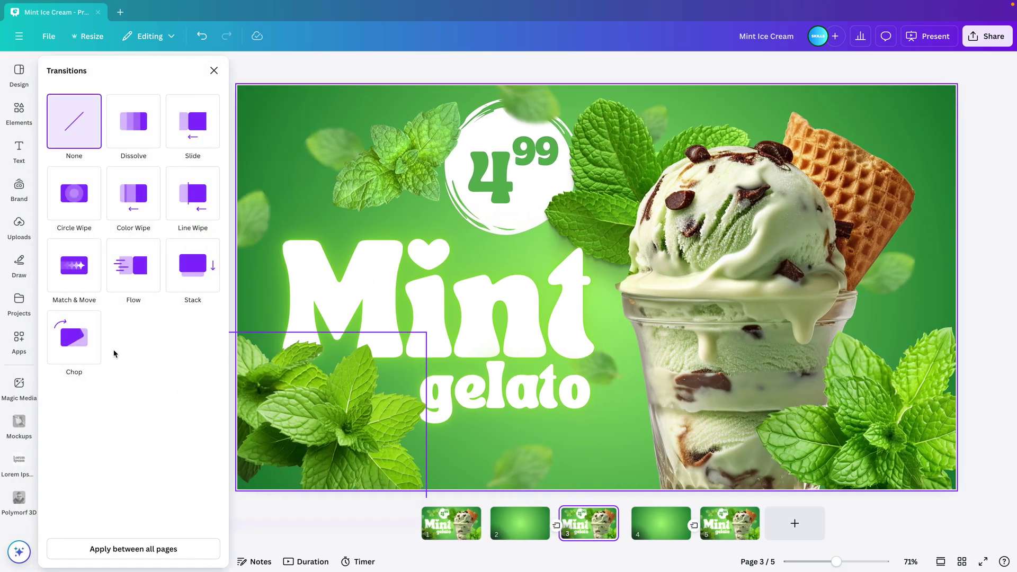
left_click(142, 268)
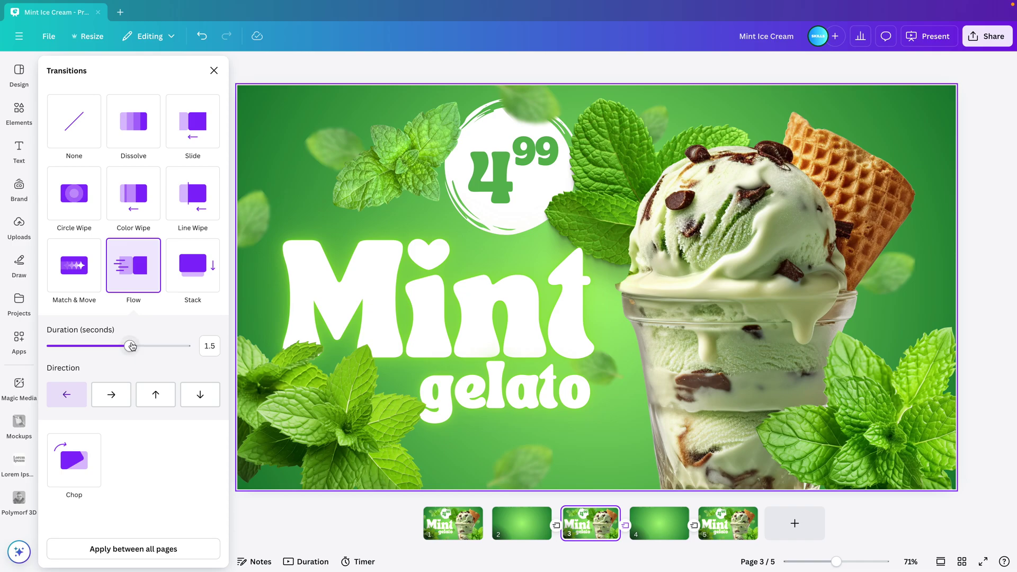
left_click_drag(129, 346, 158, 347)
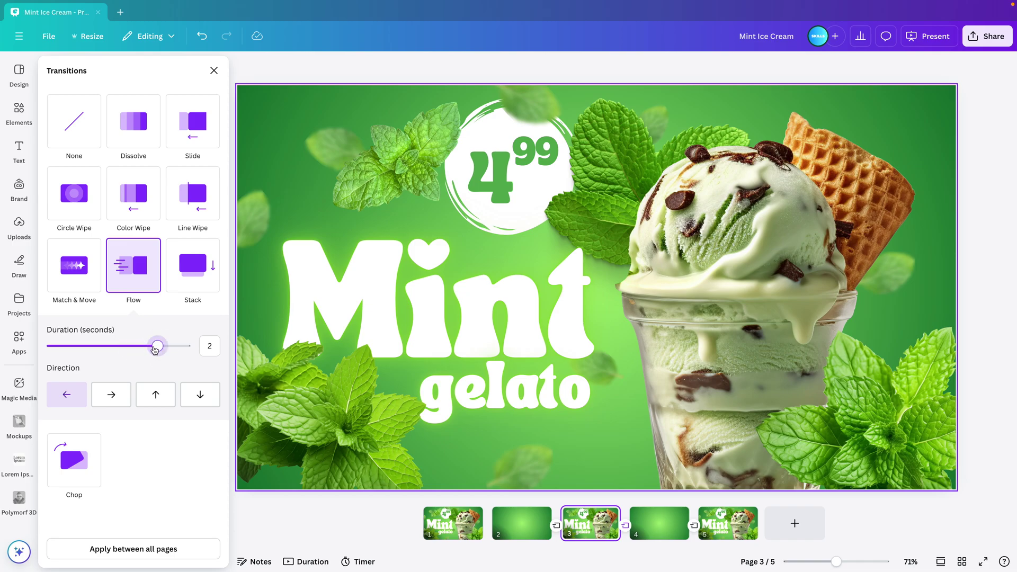
left_click(556, 526)
left_click(694, 526)
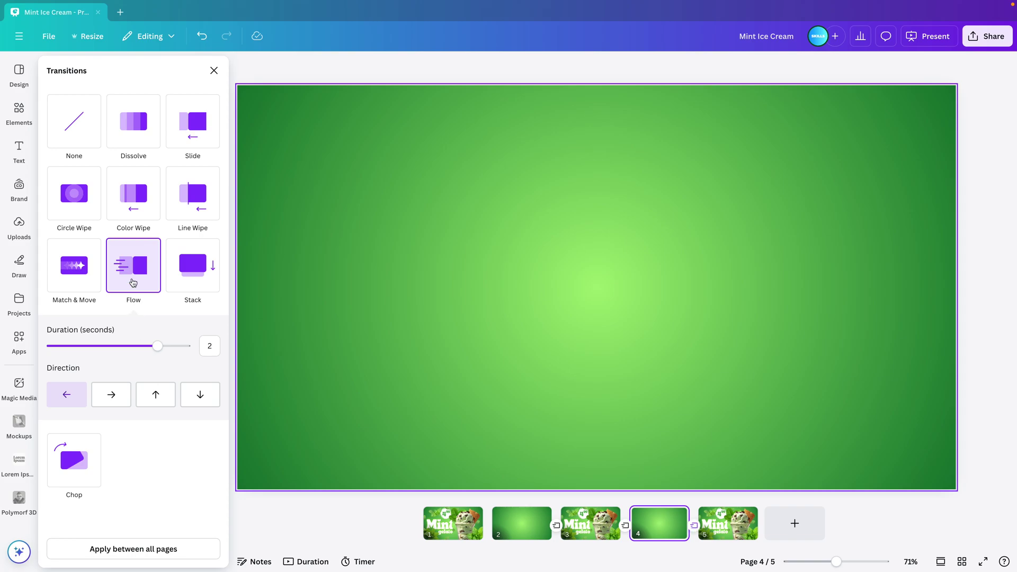
left_click(95, 141)
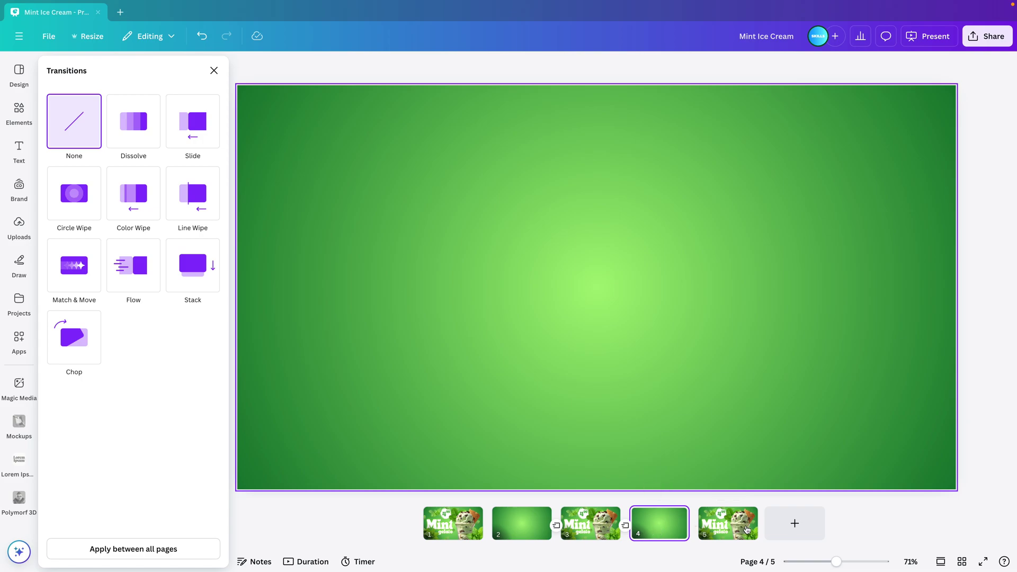
left_click(524, 533)
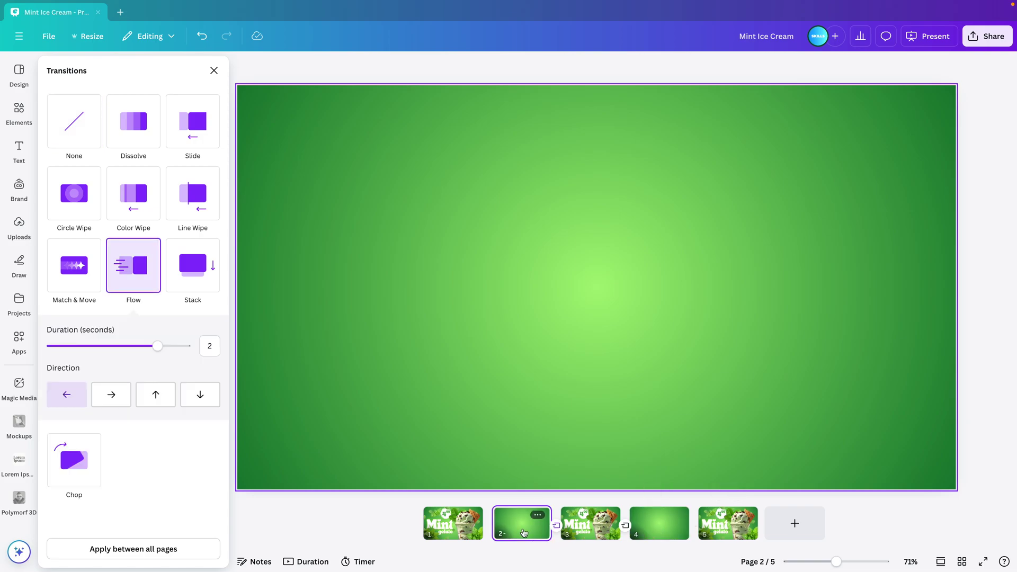